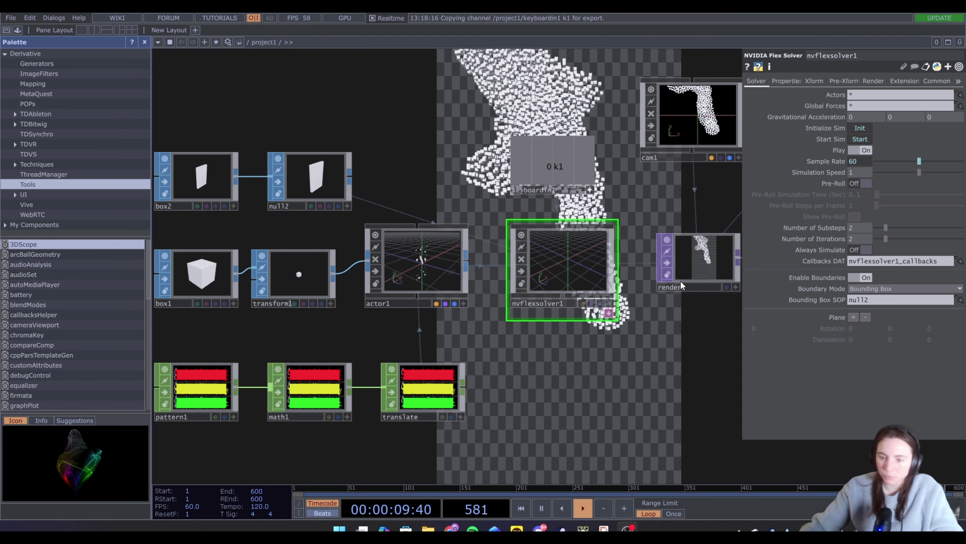
# - Set the scale of the box2 bounding box to 0.3
pyautogui.click(211, 168)
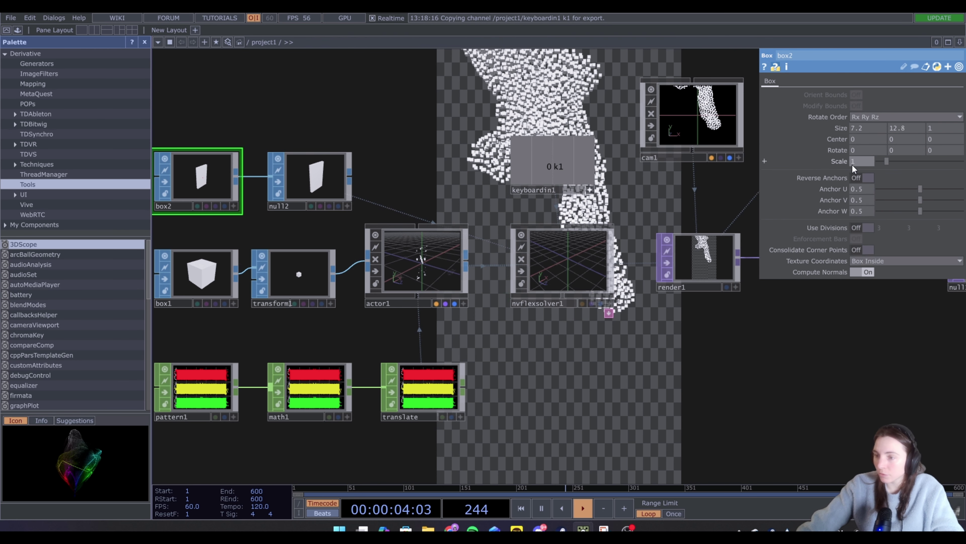
pyautogui.click(871, 166)
pyautogui.write('0.3')
pyautogui.press('Return')
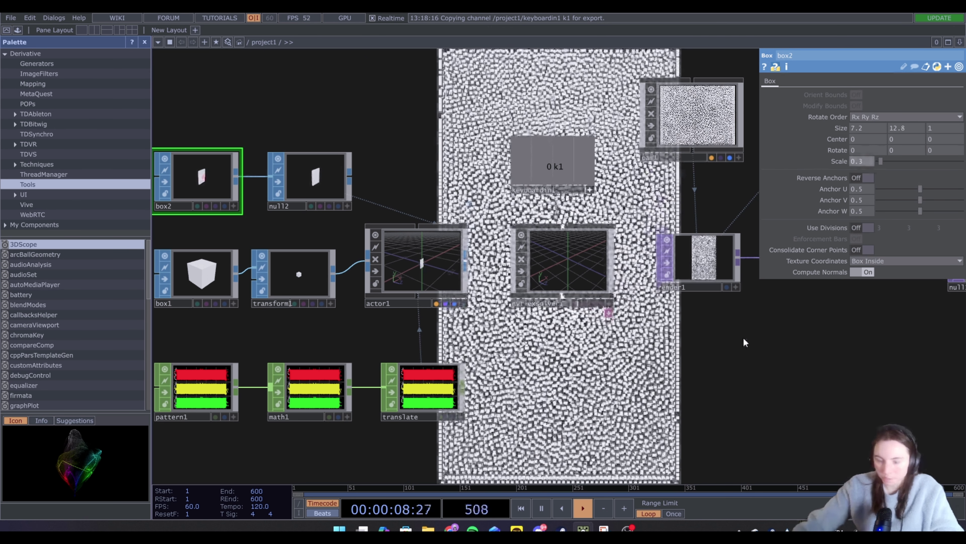
# - Add a Constant CHOP beside pattern1 with a numBoxes channel of 10000 and link pattern1's length to that channel
pyautogui.moveTo(588, 378); pyautogui.dragTo(653, 342)
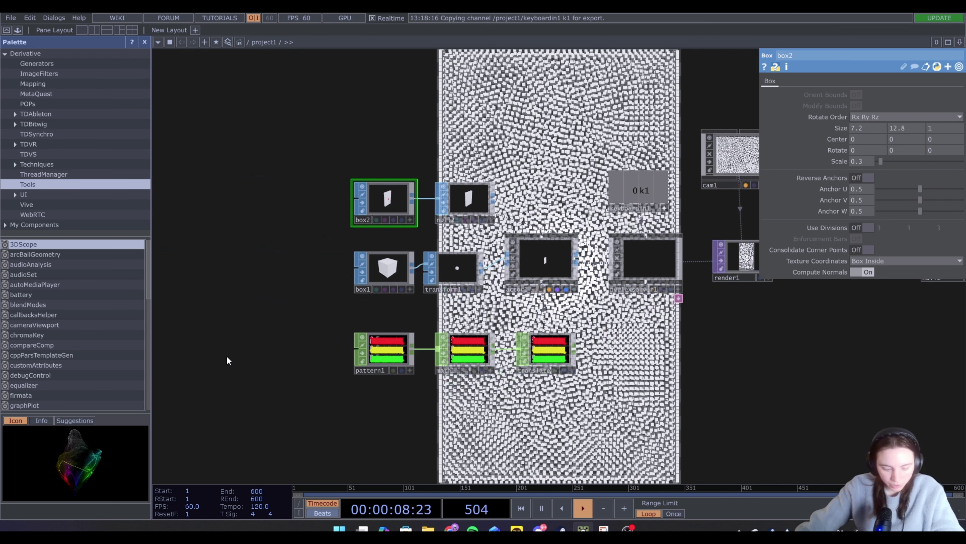
pyautogui.press('Tab')
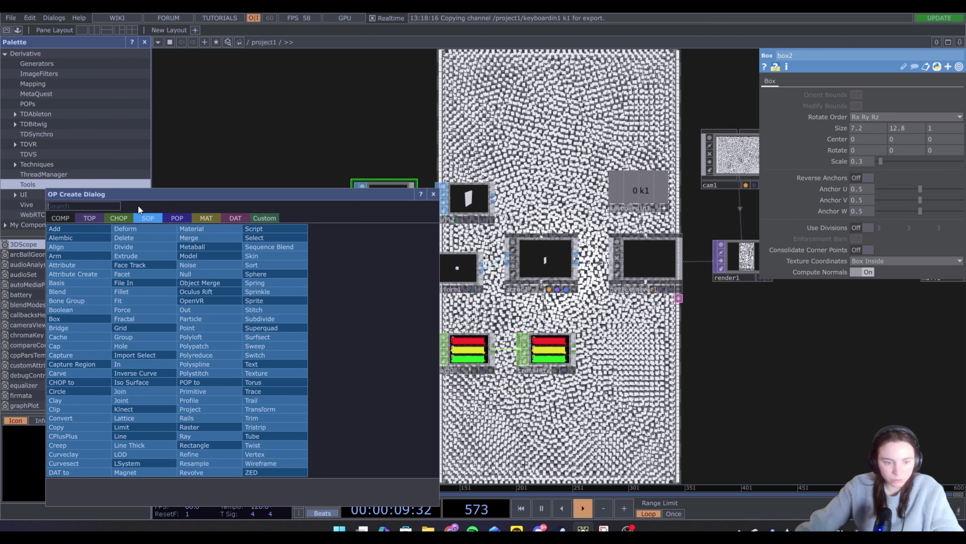
pyautogui.click(132, 222)
pyautogui.write('con')
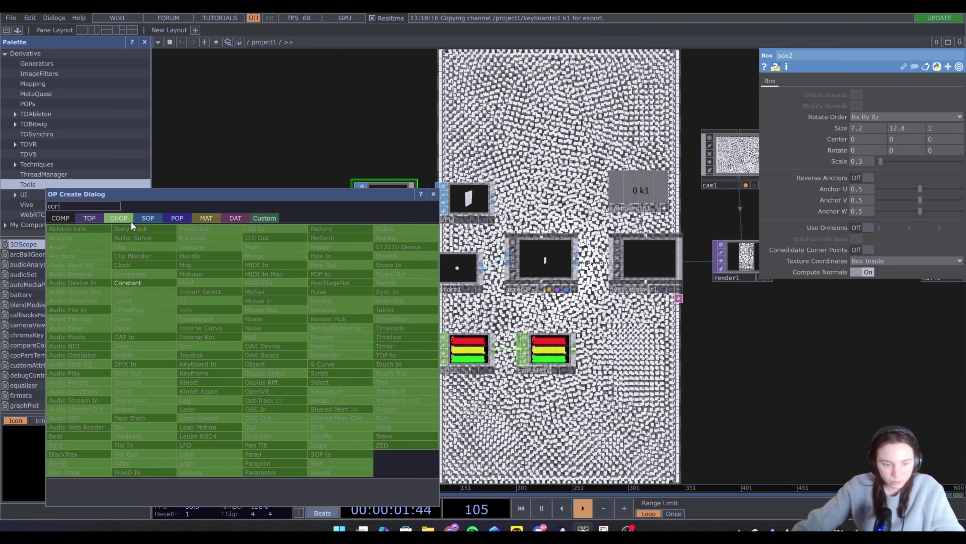
pyautogui.click(161, 284)
pyautogui.click(282, 355)
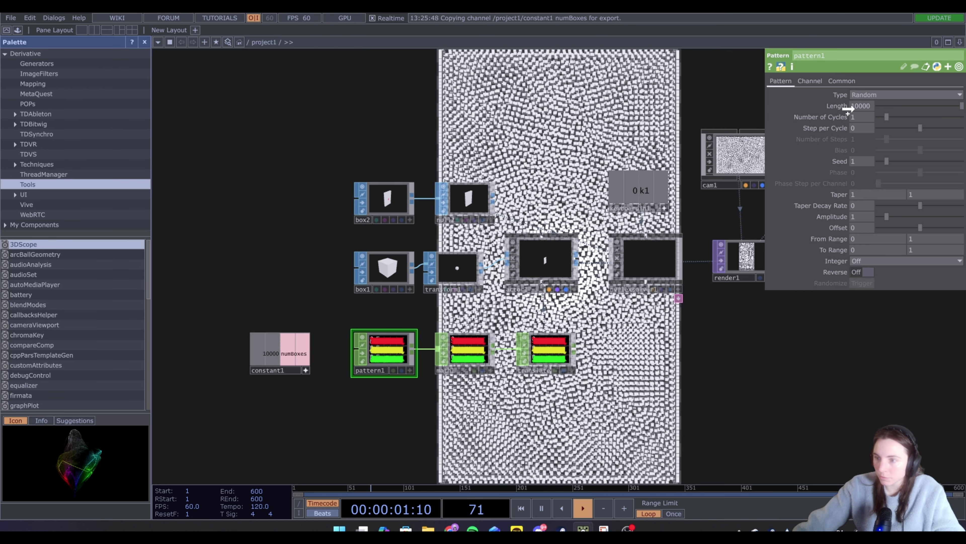
pyautogui.click(863, 98)
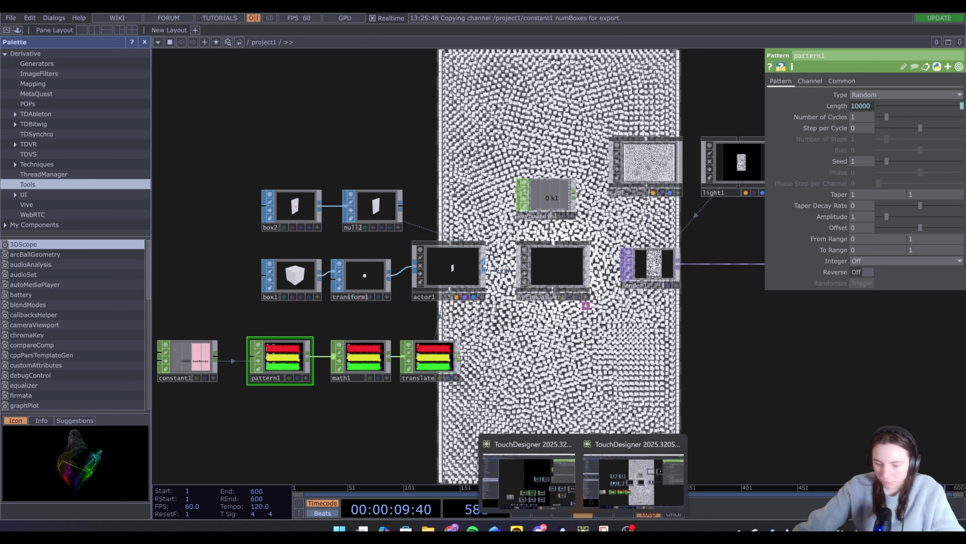
# - View the null1 output in a separate window and close it
pyautogui.moveTo(419, 63); pyautogui.dragTo(613, 34)
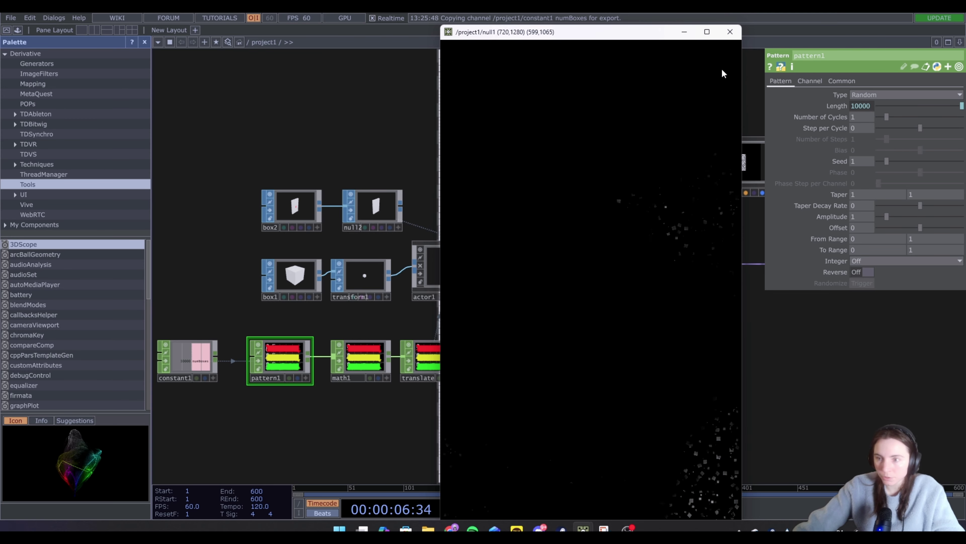
pyautogui.click(730, 32)
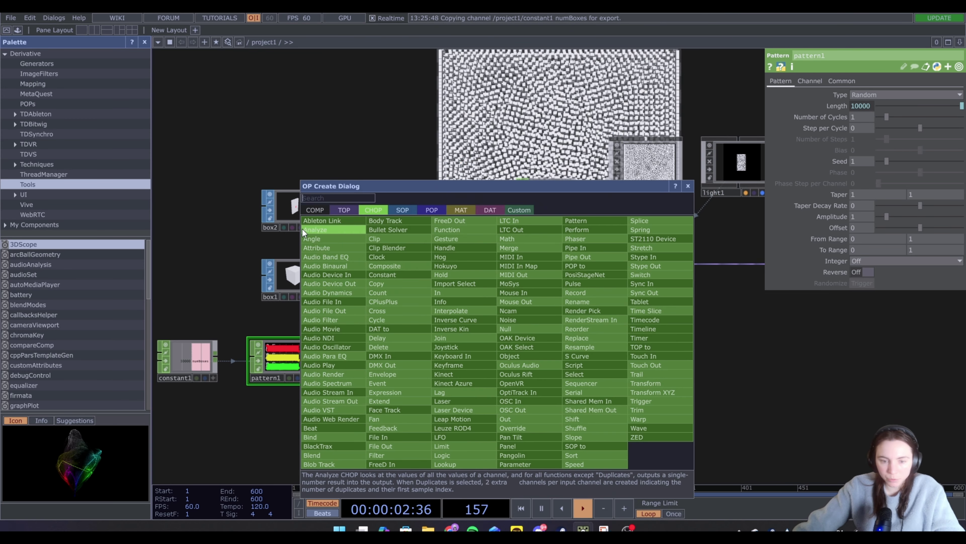
# - Add a Force COMP below the nvflexsolver1 node
pyautogui.click(315, 210)
pyautogui.click(522, 268)
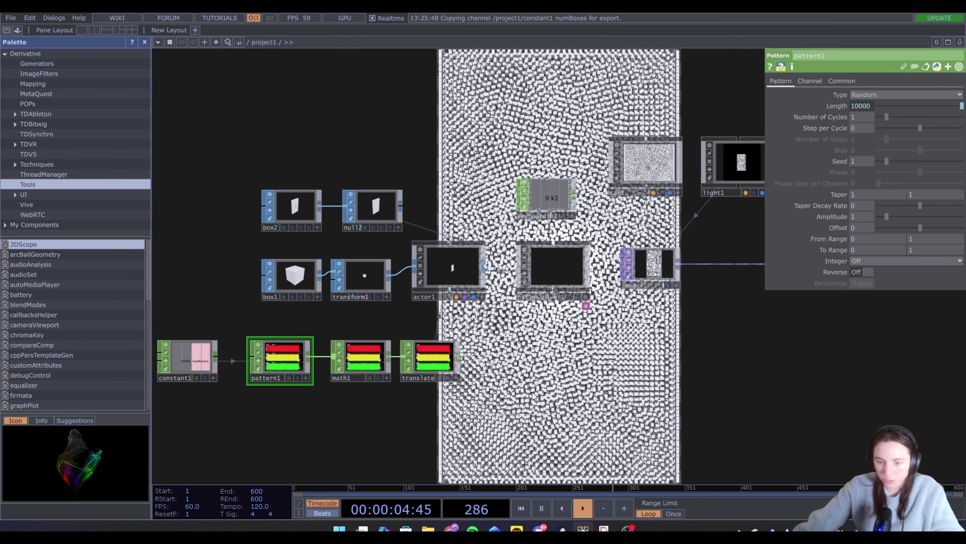
pyautogui.click(556, 359)
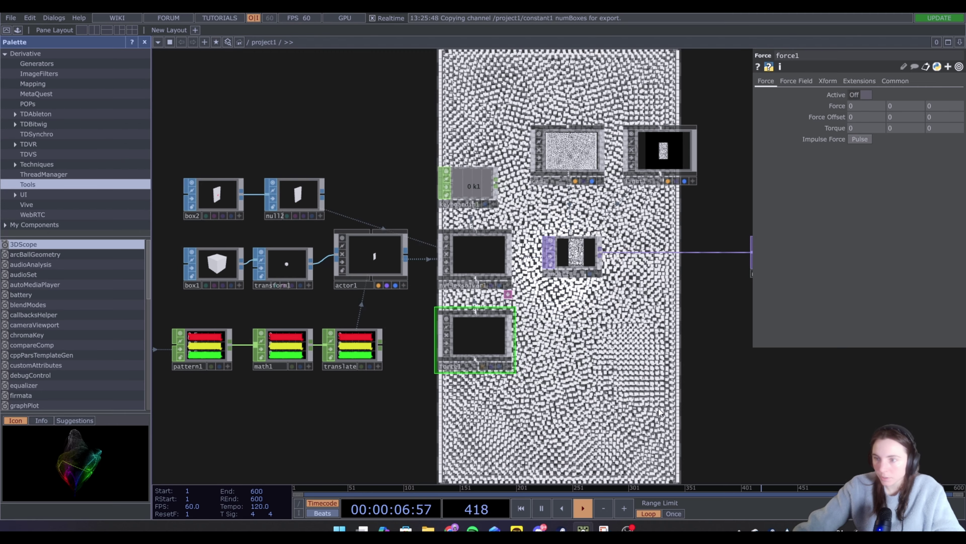
# - Activate the force field of force1 with strength 100 and radius 0.29
pyautogui.click(802, 80)
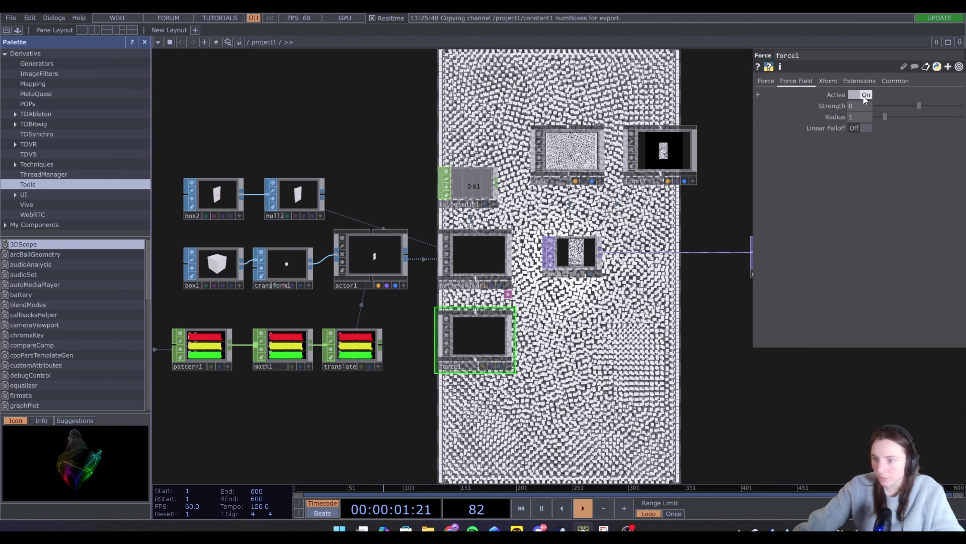
pyautogui.moveTo(919, 106); pyautogui.dragTo(964, 106)
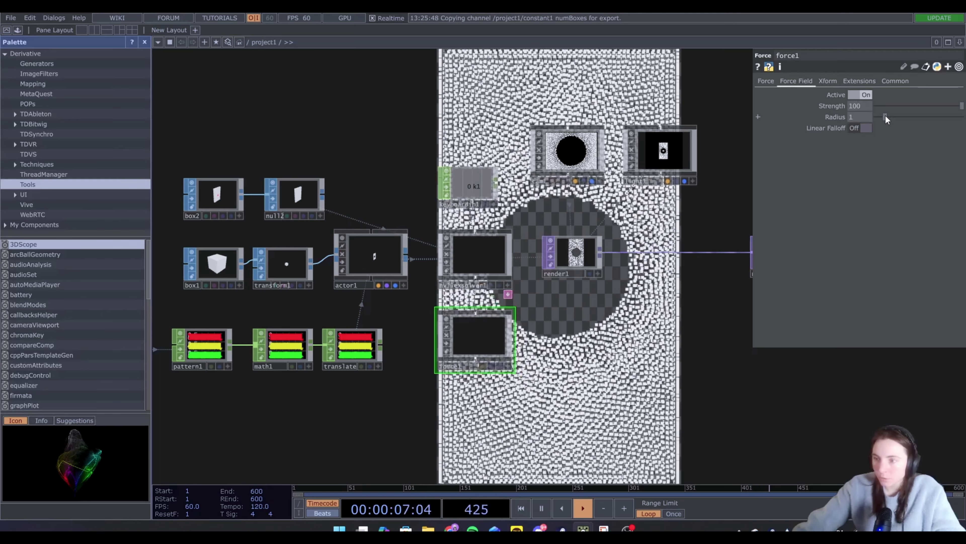
pyautogui.moveTo(885, 115); pyautogui.dragTo(879, 117)
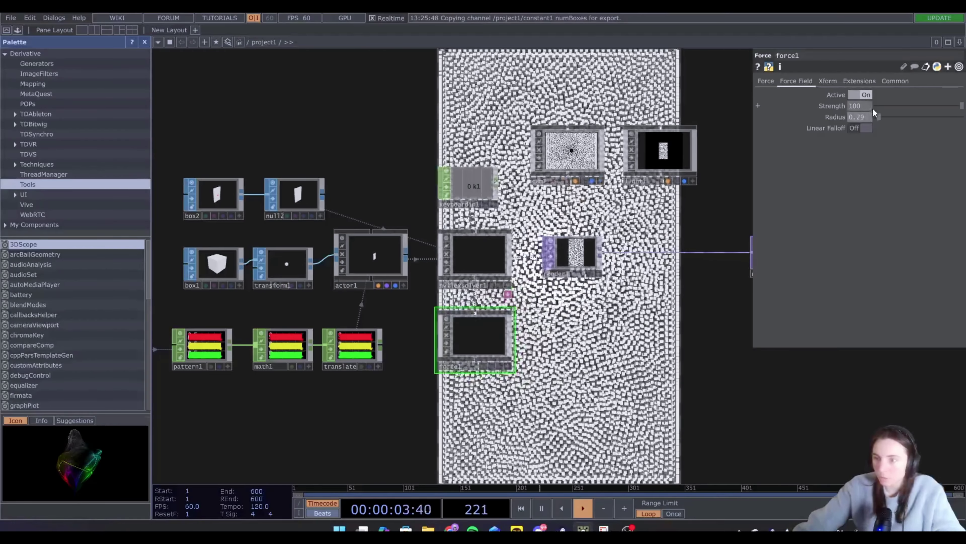
# - Enlarge the force field's radius and move force1 off-centre to translate X -0.5 and Y -0.39
pyautogui.click(828, 81)
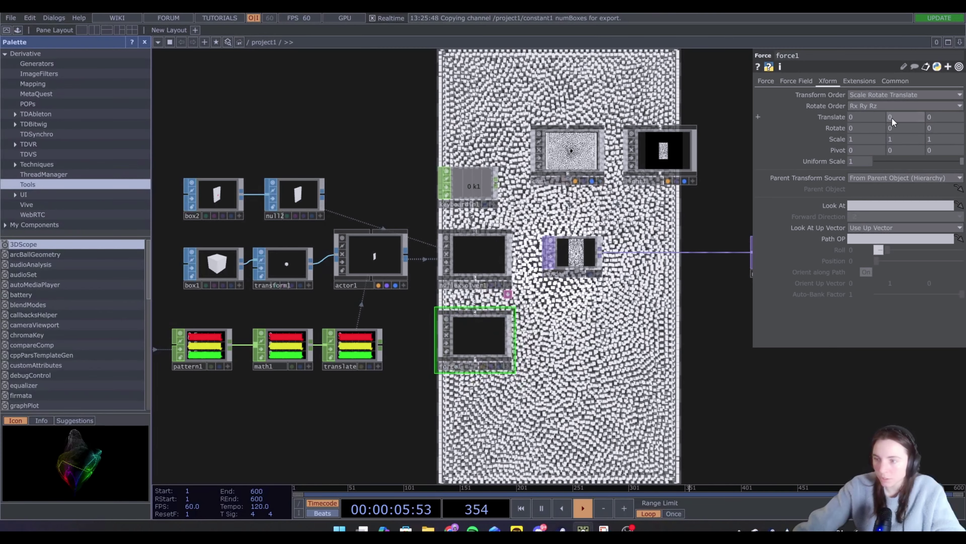
pyautogui.moveTo(892, 117); pyautogui.dragTo(896, 101, button='middle')
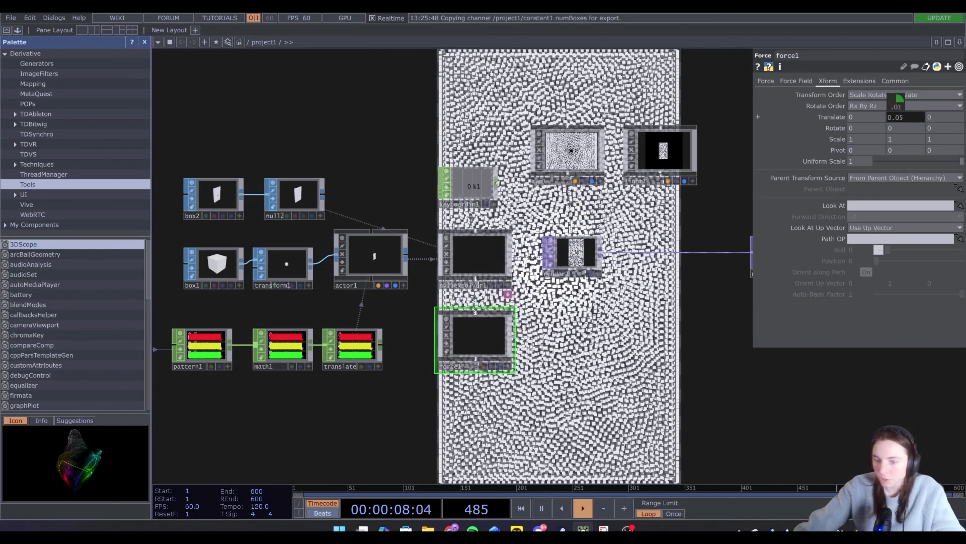
pyautogui.click(765, 81)
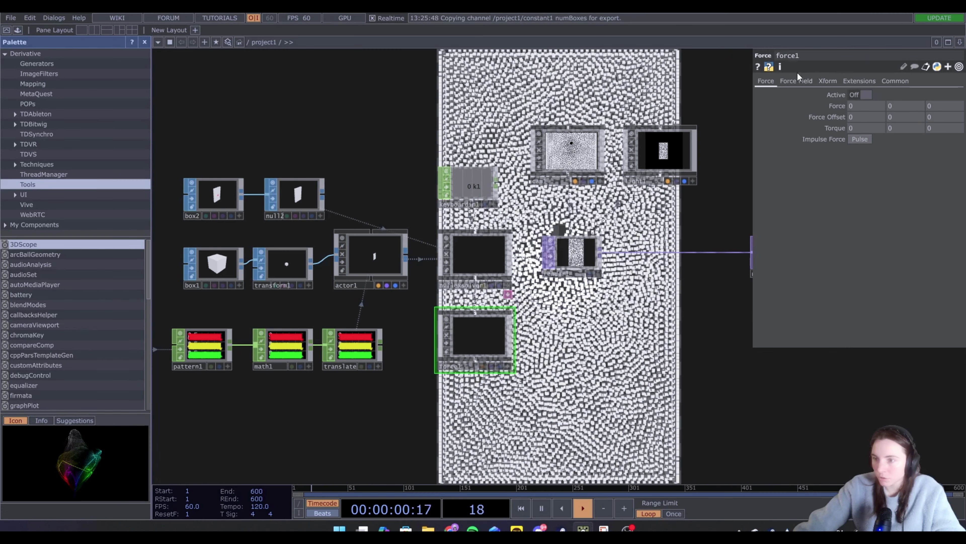
pyautogui.click(799, 79)
pyautogui.moveTo(877, 117); pyautogui.dragTo(896, 103)
pyautogui.click(833, 80)
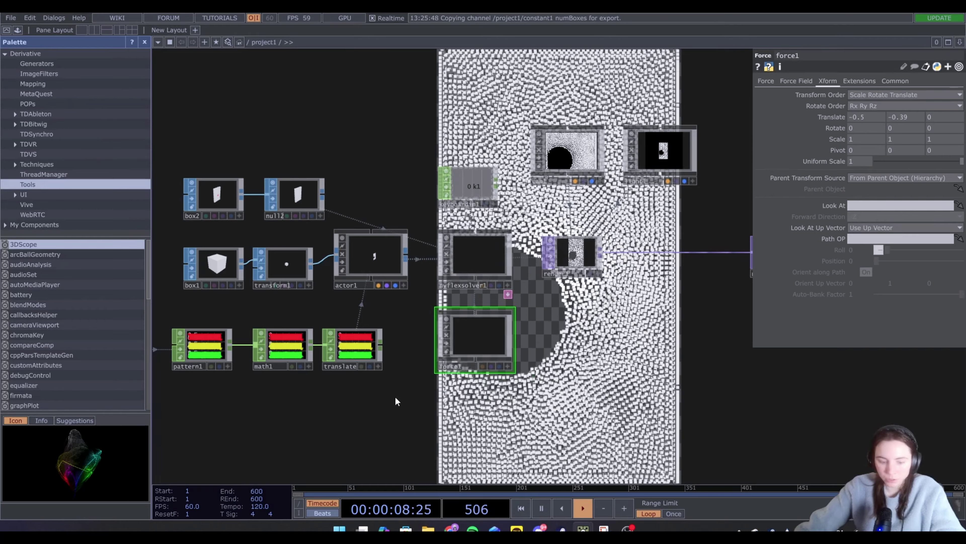
# - Add a Phong material above actor1 and assign it to actor1
pyautogui.press('Tab')
pyautogui.click(333, 231)
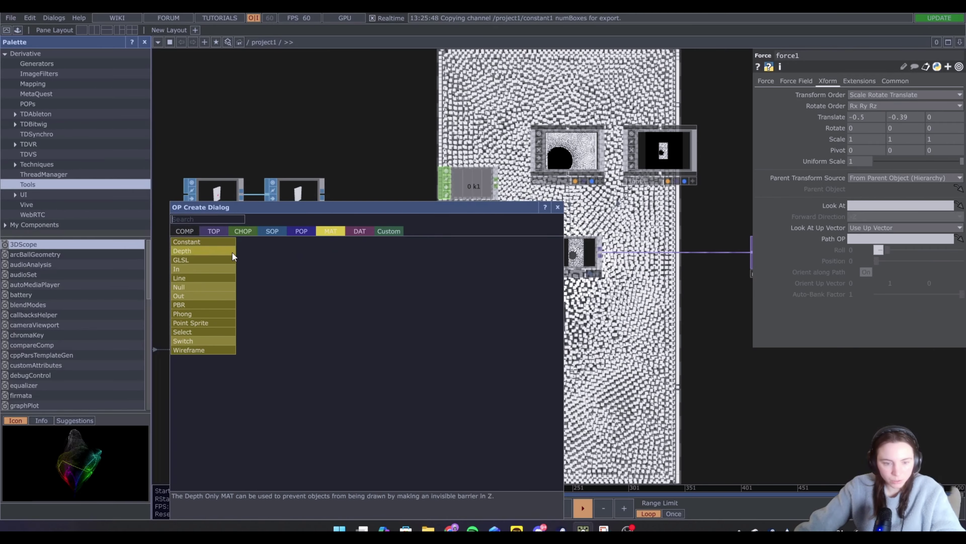
pyautogui.click(206, 314)
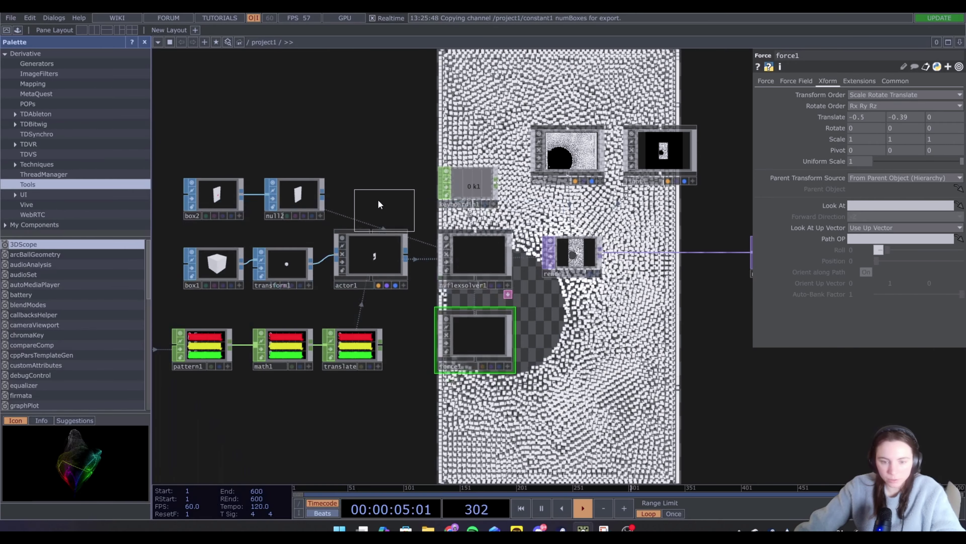
pyautogui.click(369, 194)
pyautogui.moveTo(372, 190); pyautogui.dragTo(360, 267)
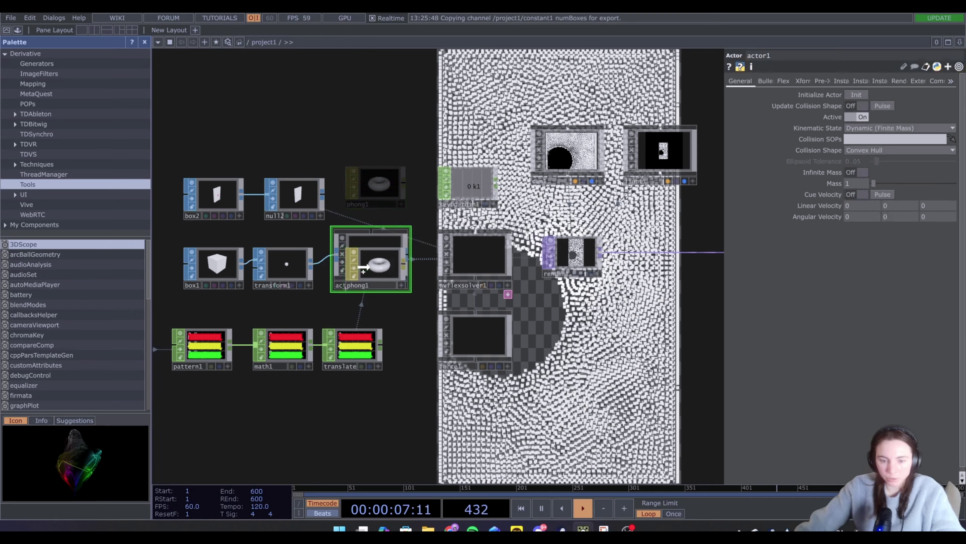
pyautogui.click(374, 258)
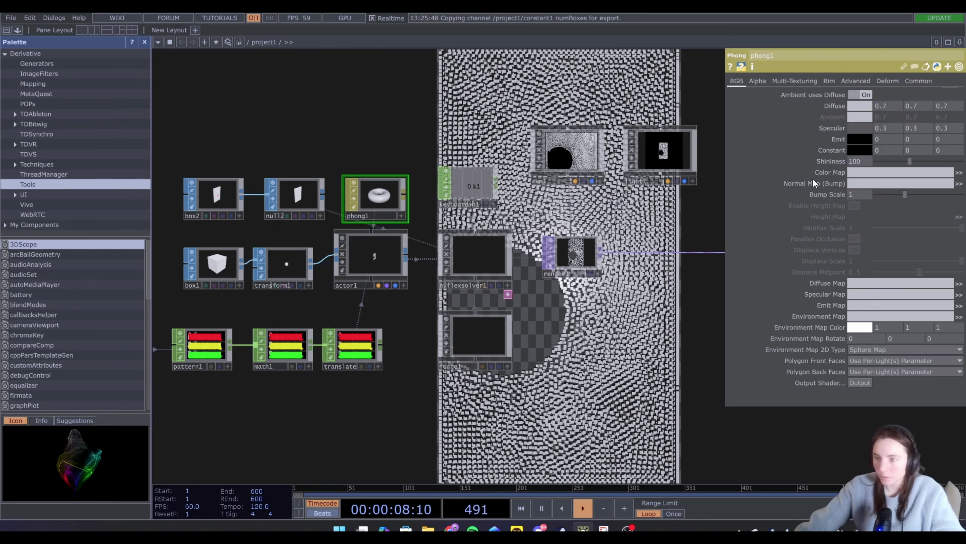
# - Set the Phong material's specular colour to black, keeping the diffuse colour as it is
pyautogui.click(859, 129)
pyautogui.moveTo(866, 155); pyautogui.dragTo(831, 157)
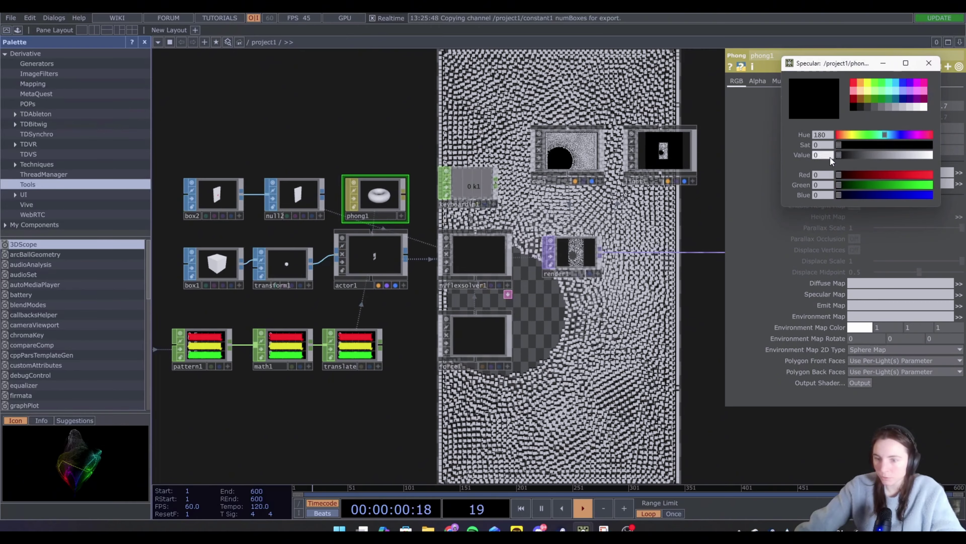
pyautogui.click(928, 64)
pyautogui.click(864, 104)
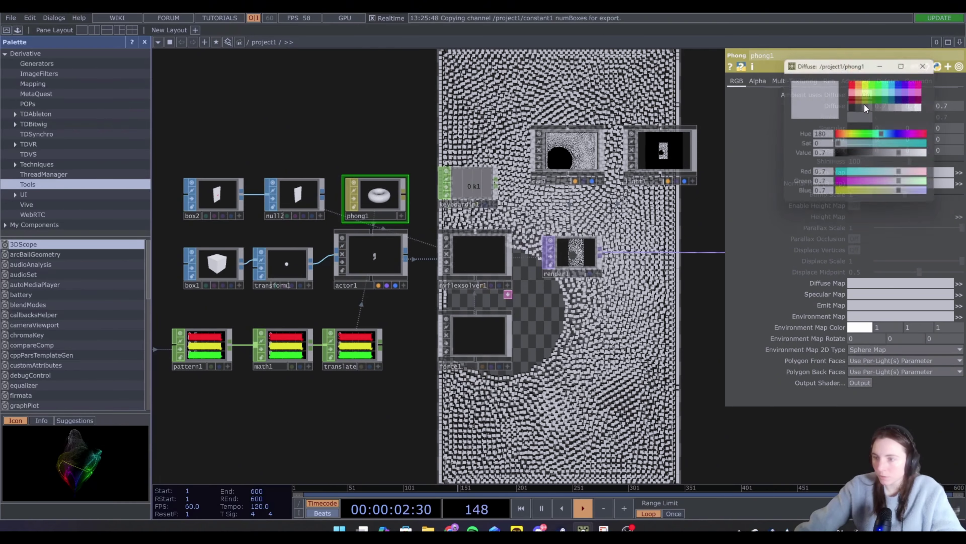
pyautogui.click(929, 68)
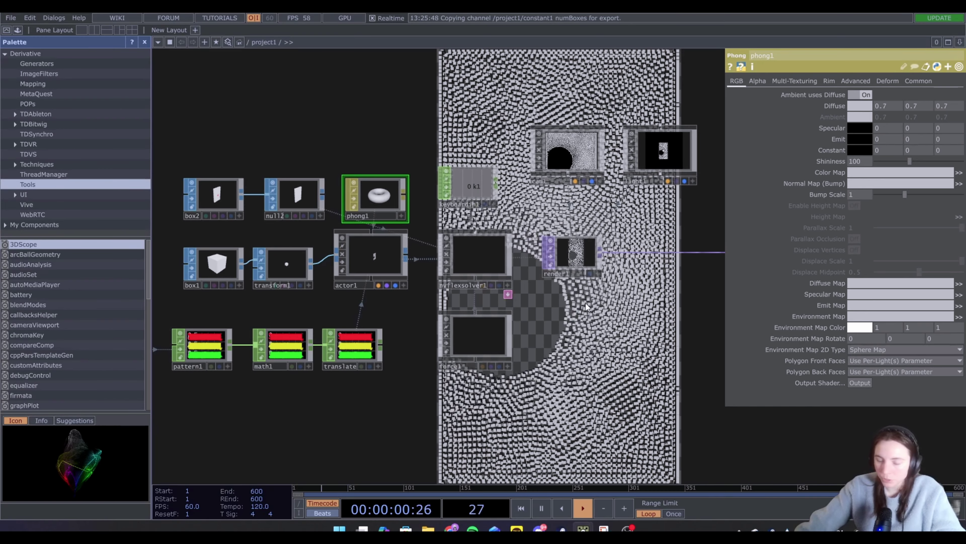
# - Add a Noise TOP below the pattern1 node
pyautogui.moveTo(265, 409); pyautogui.dragTo(396, 348)
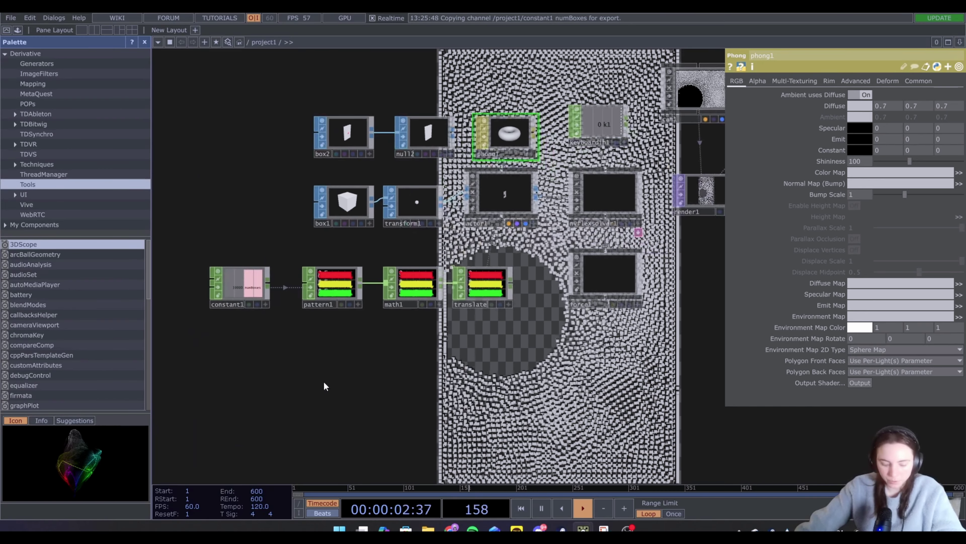
pyautogui.press('Tab')
pyautogui.click(201, 233)
pyautogui.write('noi')
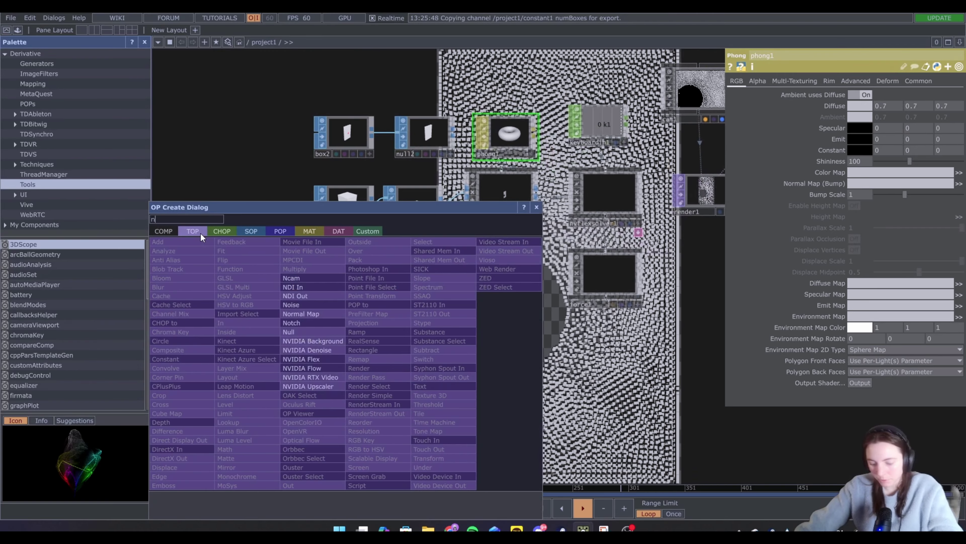
pyautogui.click(315, 306)
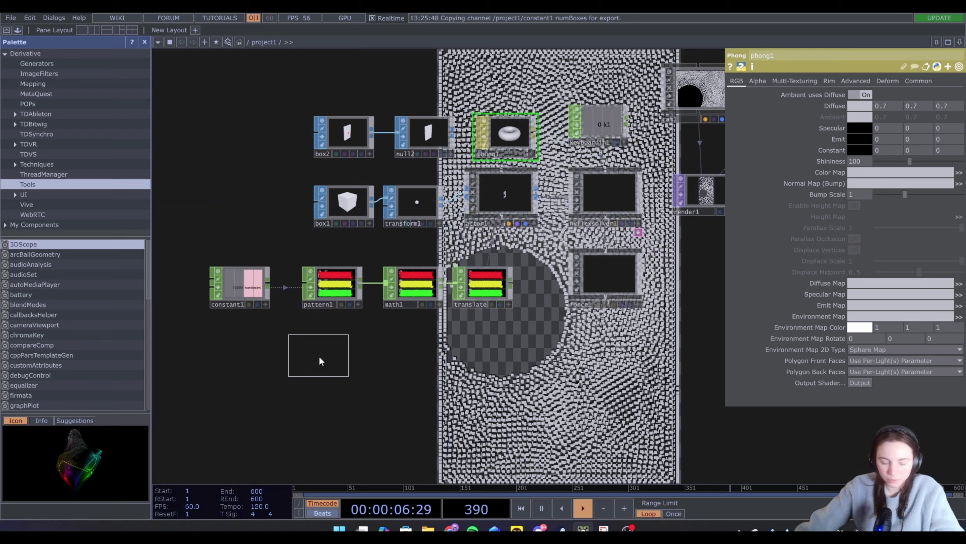
pyautogui.click(336, 359)
# - Link noise1's resolution width to the numBoxes channel of constant1 and set the height to 1
pyautogui.click(840, 81)
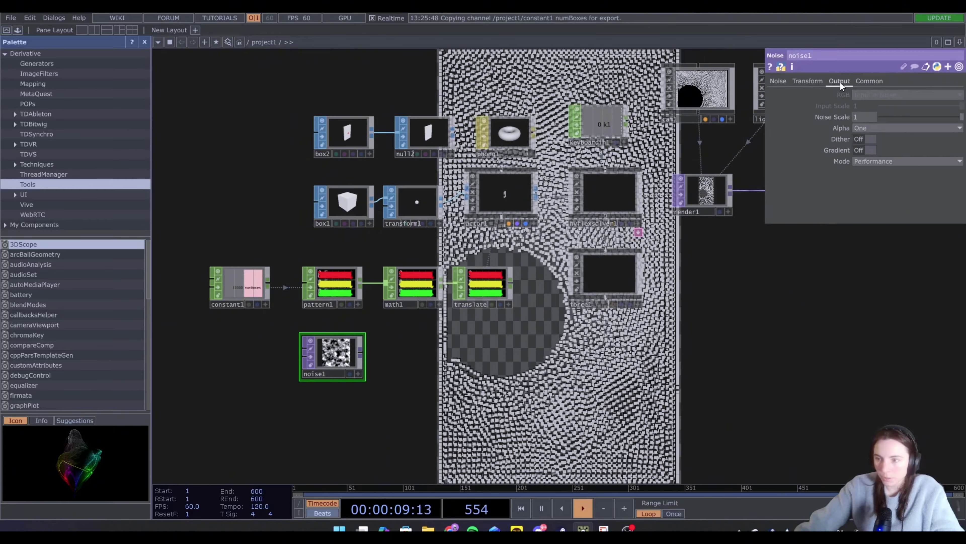
pyautogui.click(869, 81)
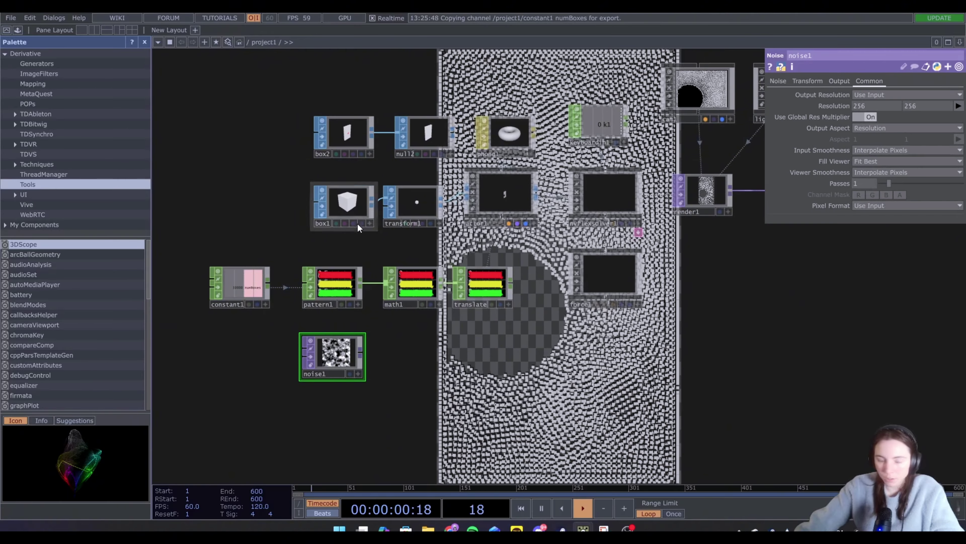
pyautogui.click(266, 305)
pyautogui.moveTo(254, 287); pyautogui.dragTo(272, 264)
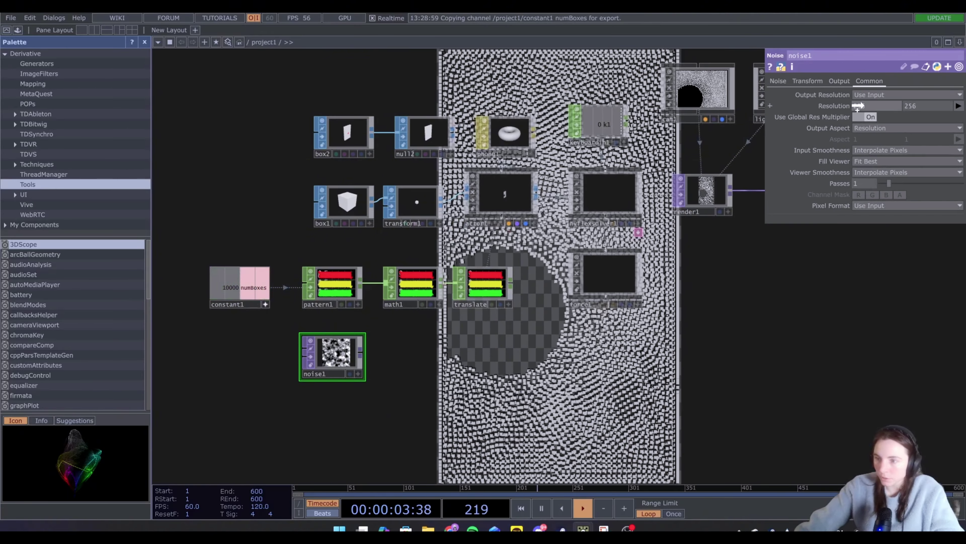
pyautogui.click(870, 103)
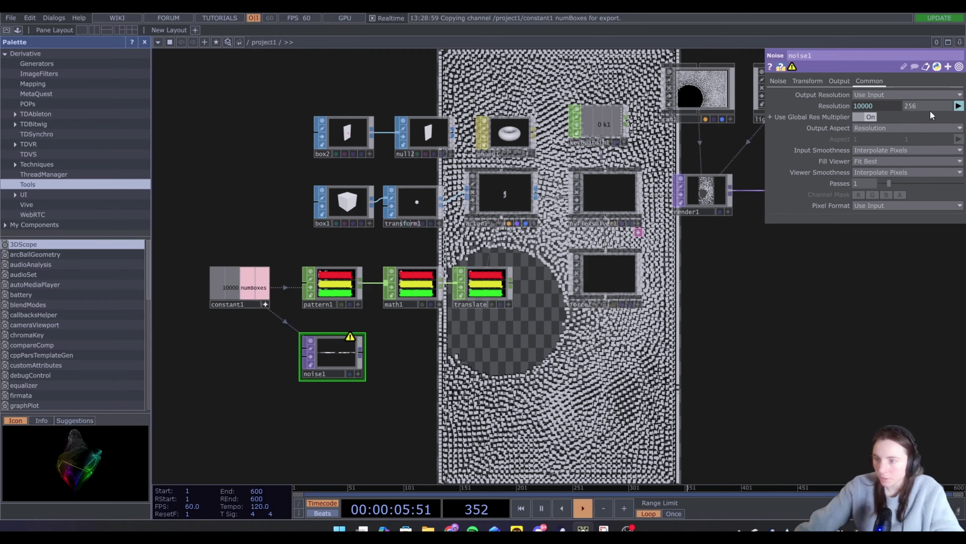
pyautogui.write('1')
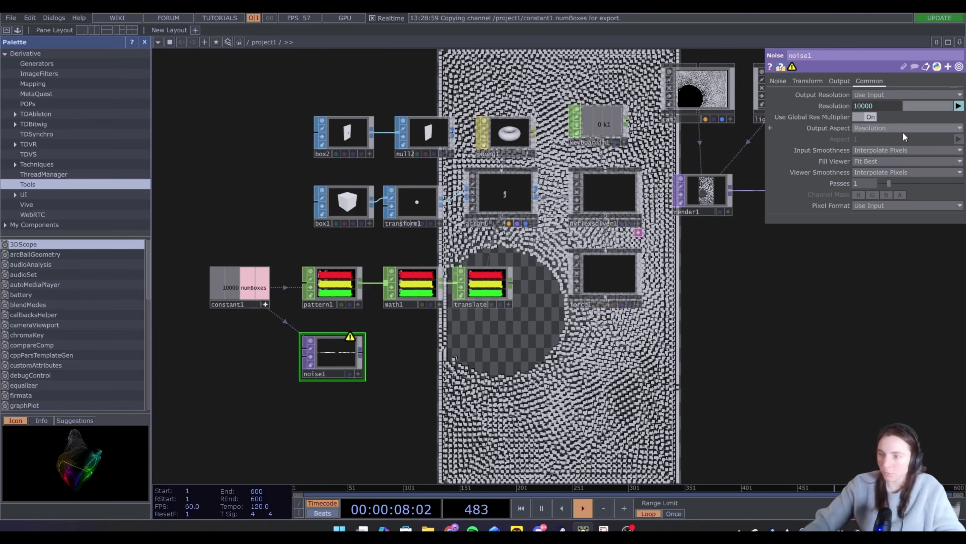
pyautogui.click(828, 387)
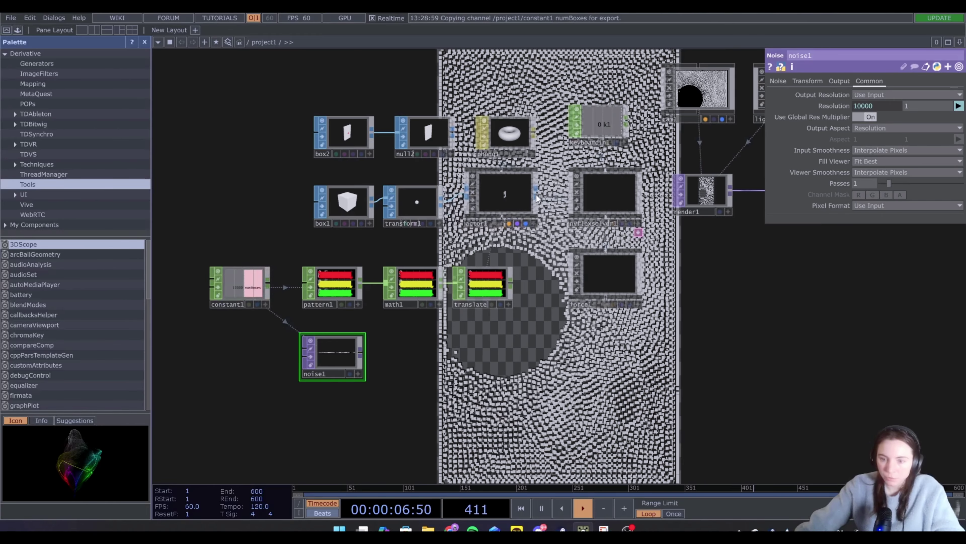
# - Check actor1's instancing parameters and add a Math TOP connected after noise1
pyautogui.click(502, 196)
pyautogui.click(839, 81)
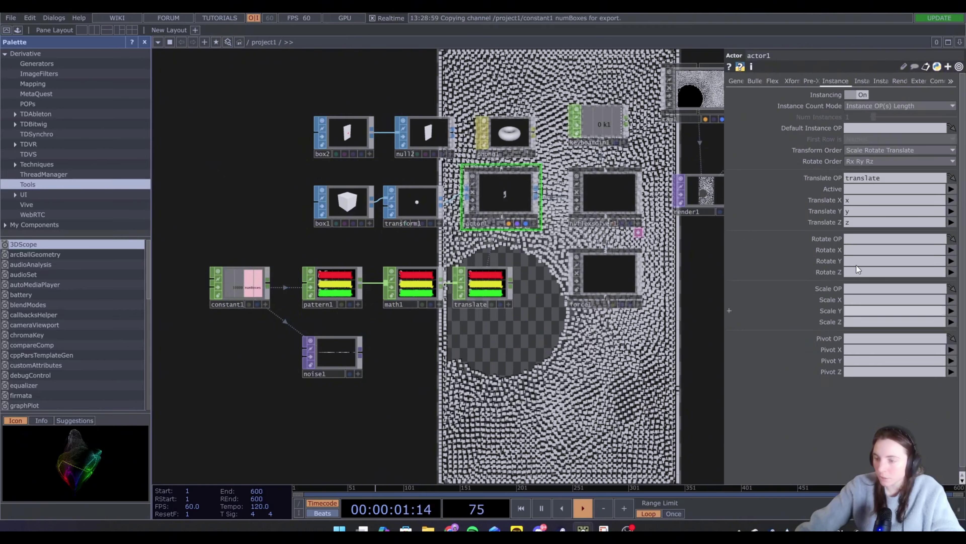
pyautogui.press('Tab')
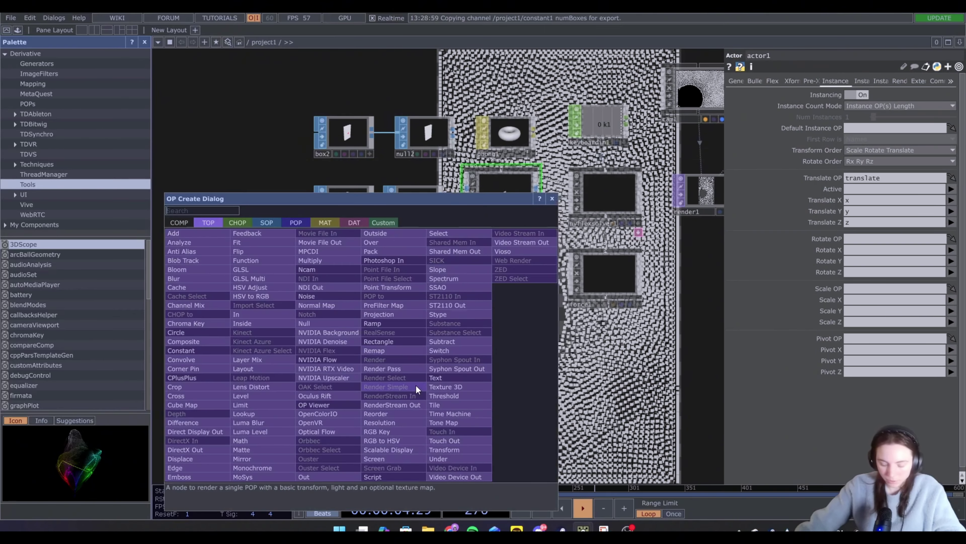
pyautogui.write('ma')
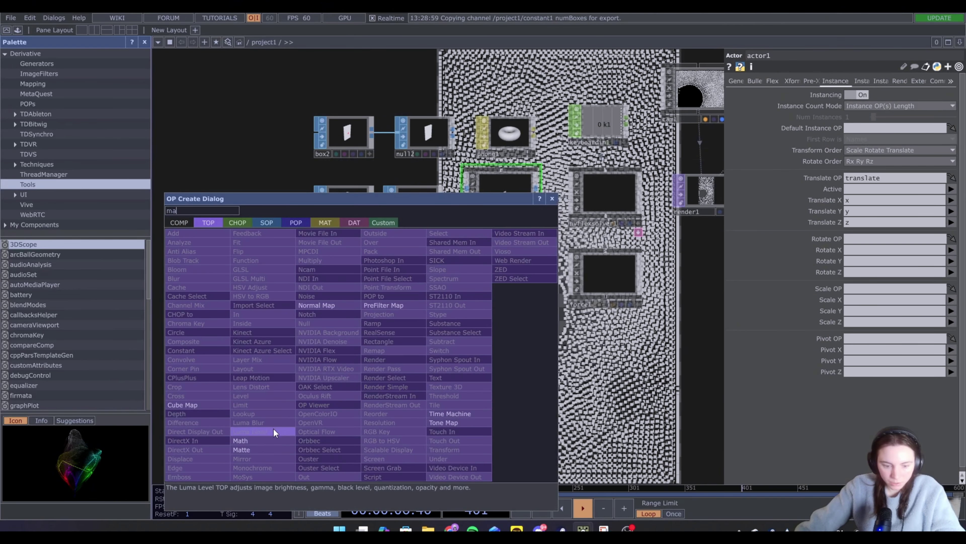
pyautogui.click(243, 440)
pyautogui.click(410, 353)
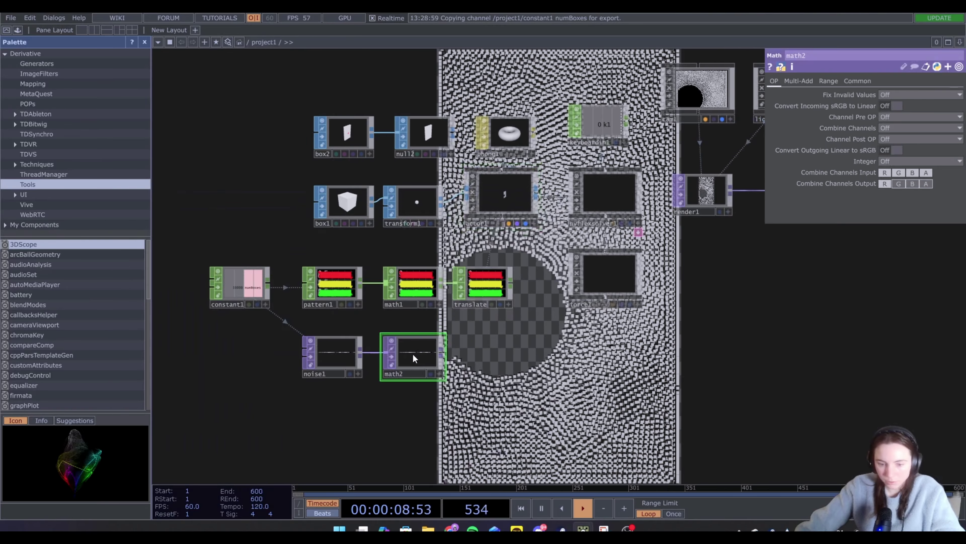
# - Set the multiply value of math2 to 360
pyautogui.click(828, 80)
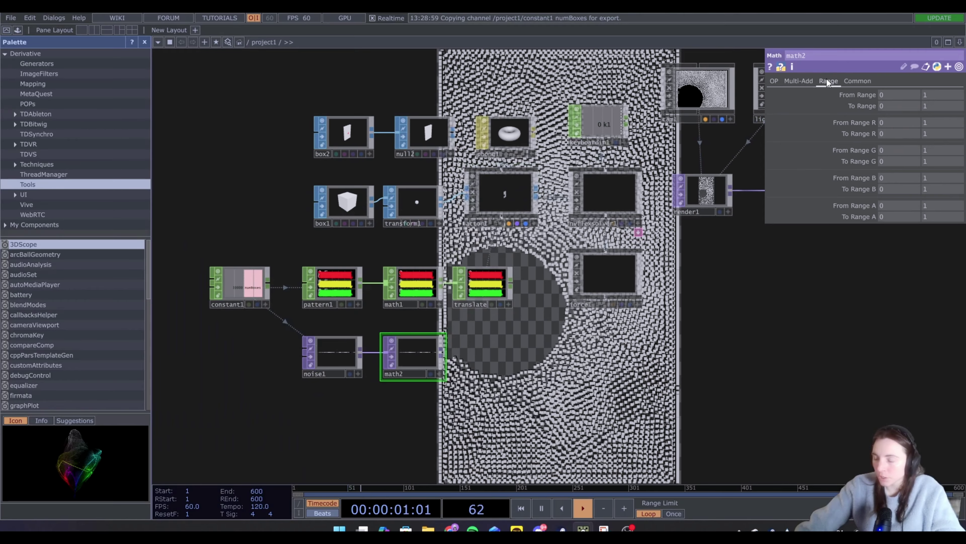
pyautogui.click(804, 81)
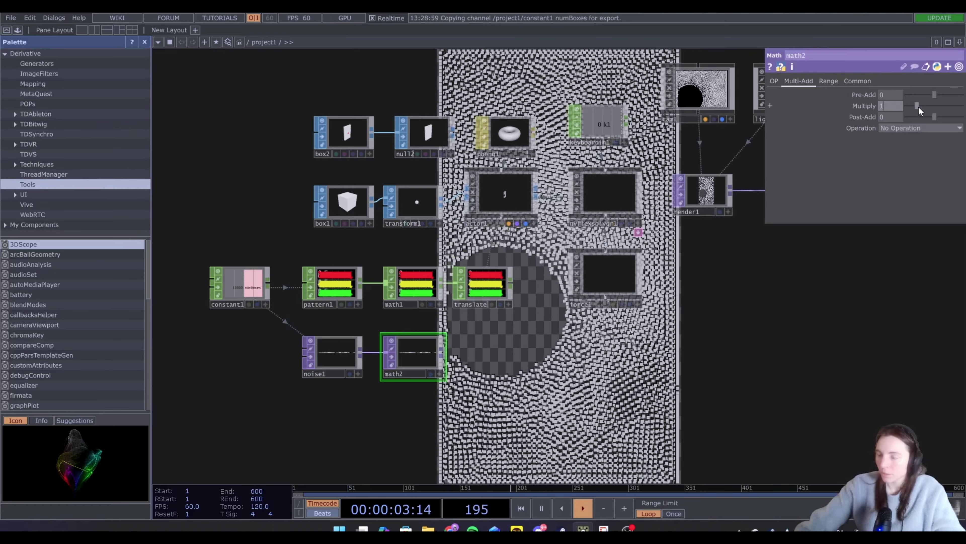
pyautogui.write('360')
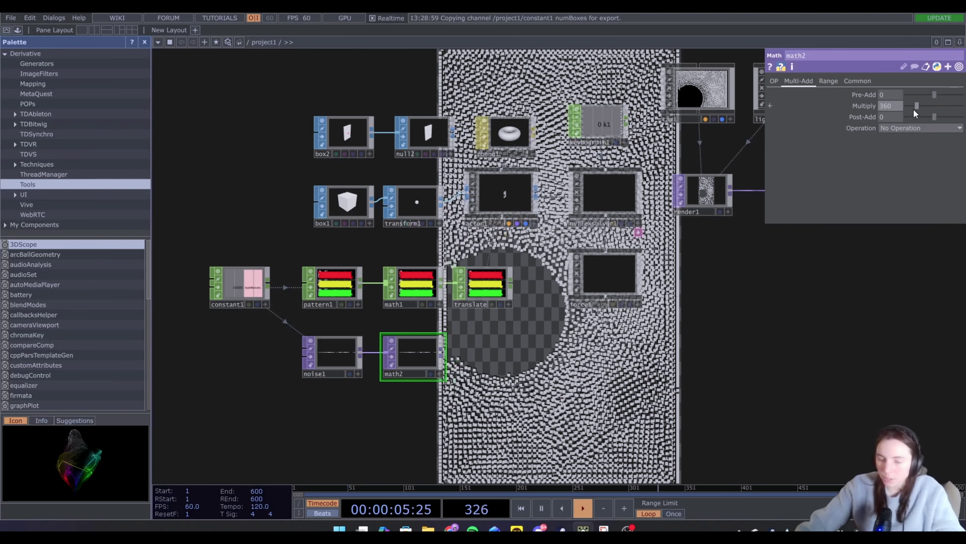
pyautogui.press('Return')
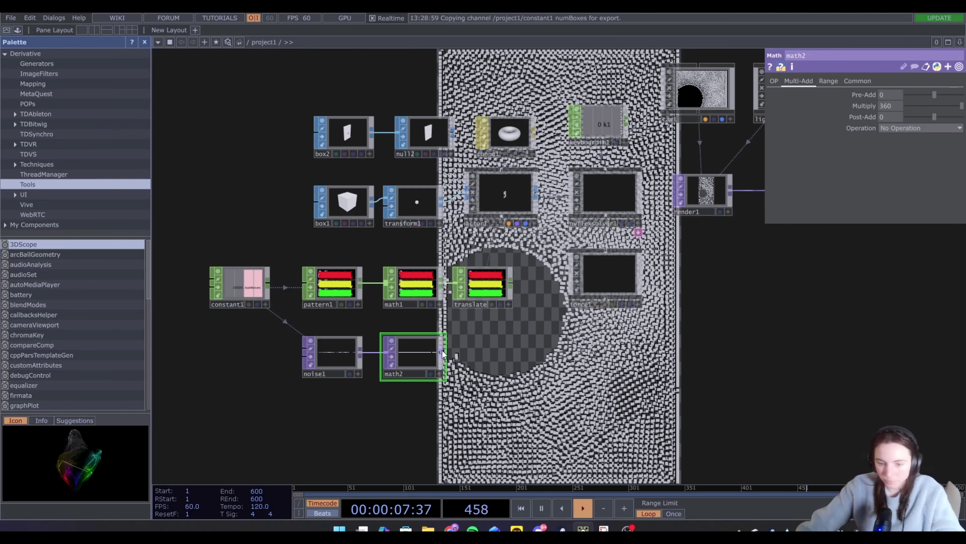
# - Add a Null TOP after math2 and name it rot
pyautogui.press('Tab')
pyautogui.click(409, 323)
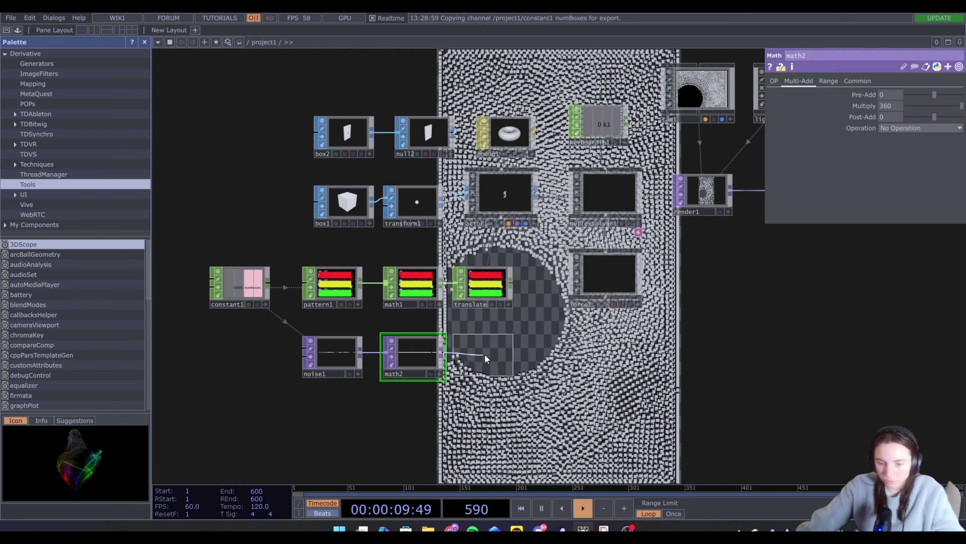
pyautogui.click(475, 370)
pyautogui.write('rot')
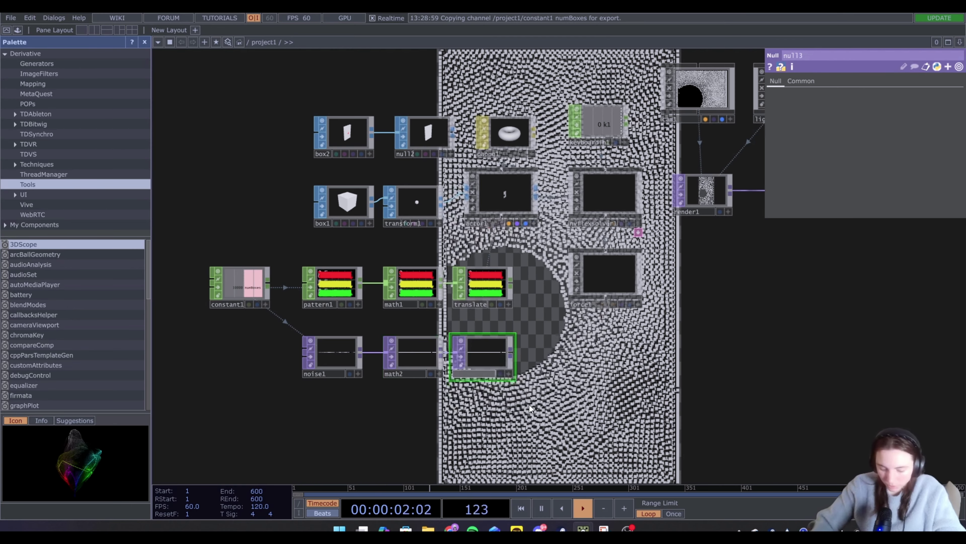
# - Assign rot as actor1's instance Rotate OP and map Rotate X, Y and Z to r, g and b
pyautogui.click(489, 190)
pyautogui.moveTo(487, 352); pyautogui.dragTo(873, 240)
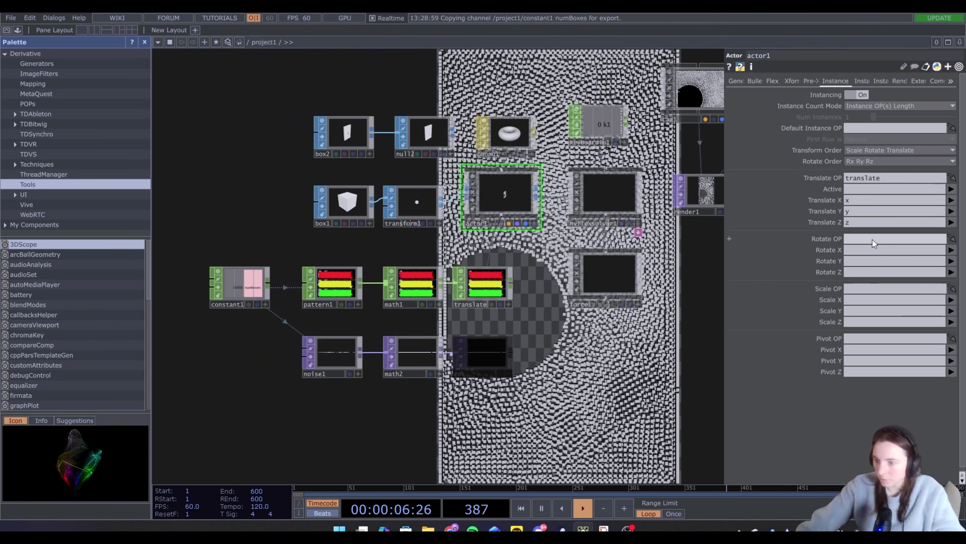
pyautogui.click(939, 249)
pyautogui.write('r')
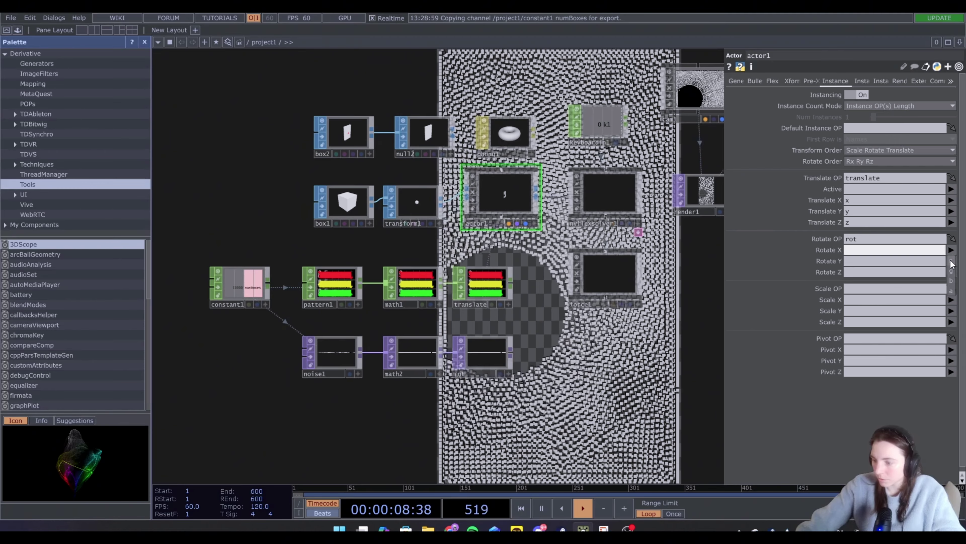
pyautogui.click(951, 261)
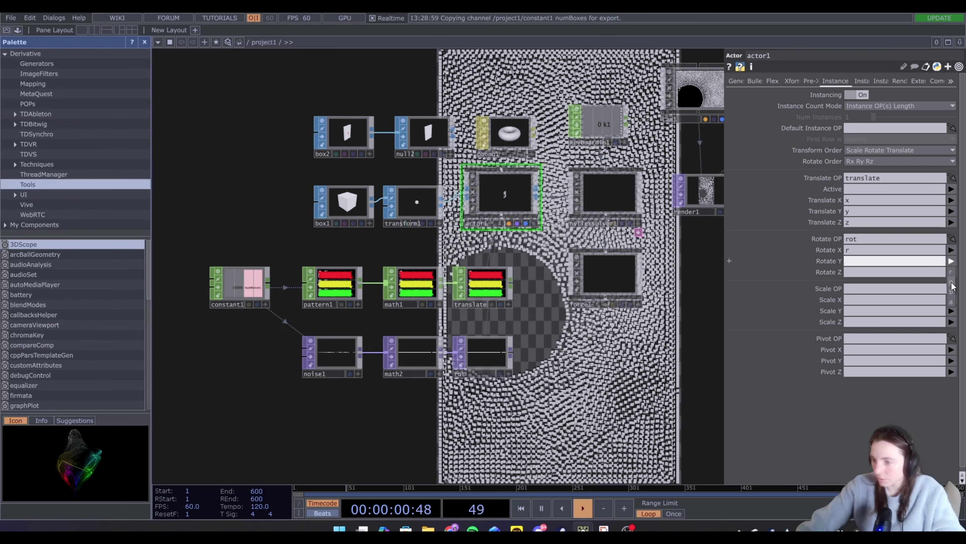
pyautogui.click(951, 281)
pyautogui.click(951, 272)
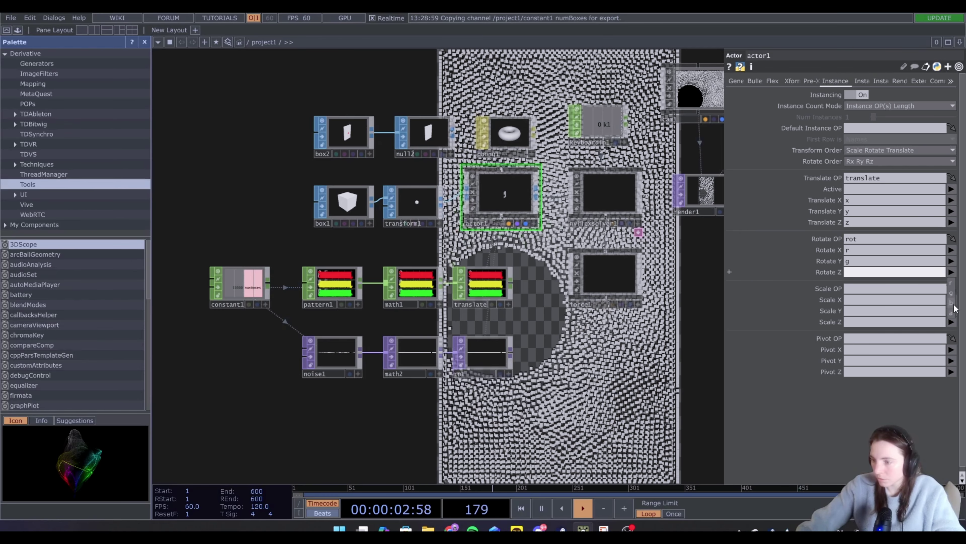
pyautogui.click(951, 302)
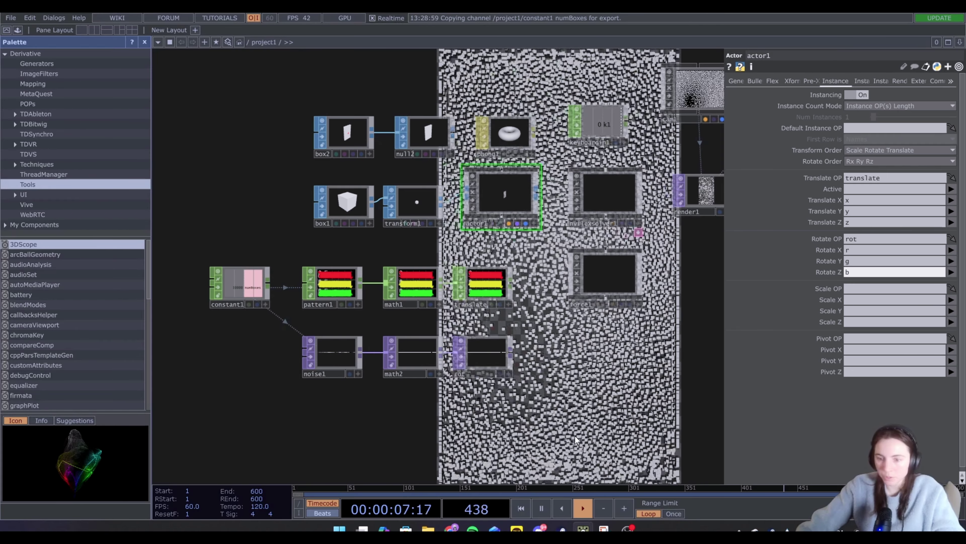
# - Change the noise type of noise1 to Simplex 4D (GPU)
pyautogui.click(331, 358)
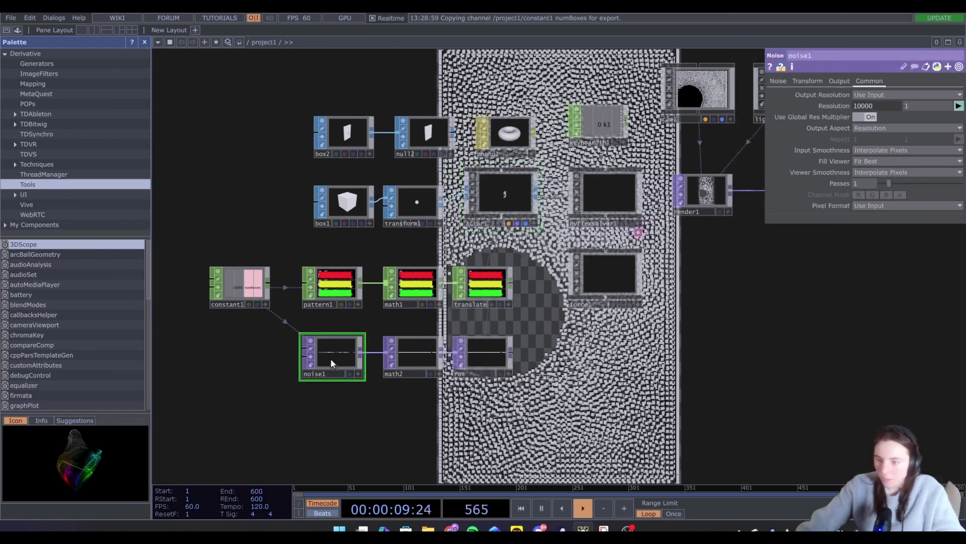
pyautogui.click(778, 81)
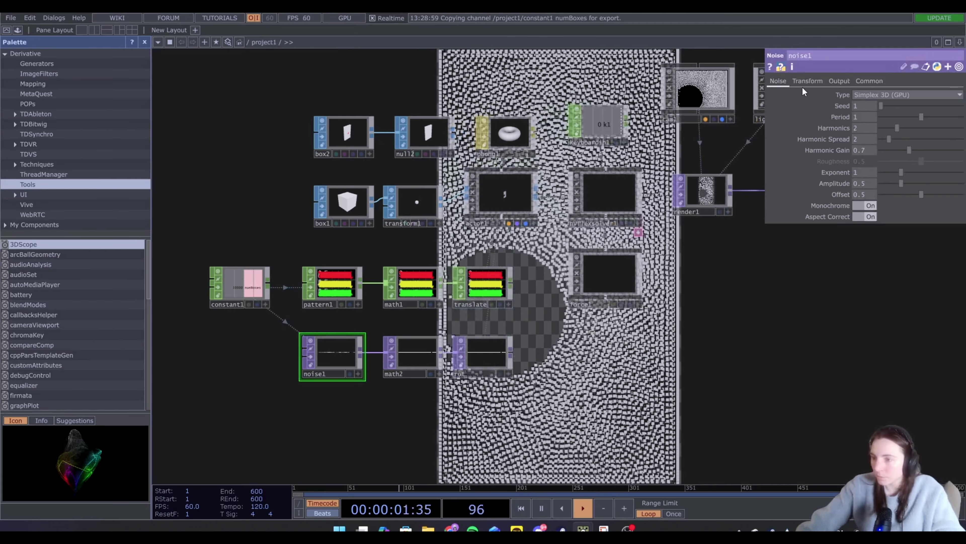
pyautogui.click(886, 94)
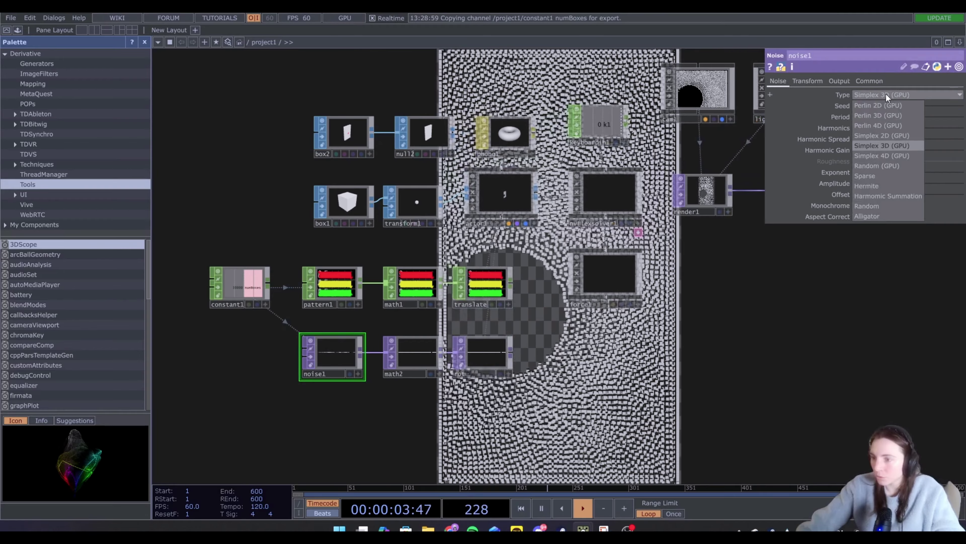
pyautogui.click(882, 156)
# - Animate noise1 by setting its Translate 4D to the expression absTime.seconds*0.1
pyautogui.click(804, 81)
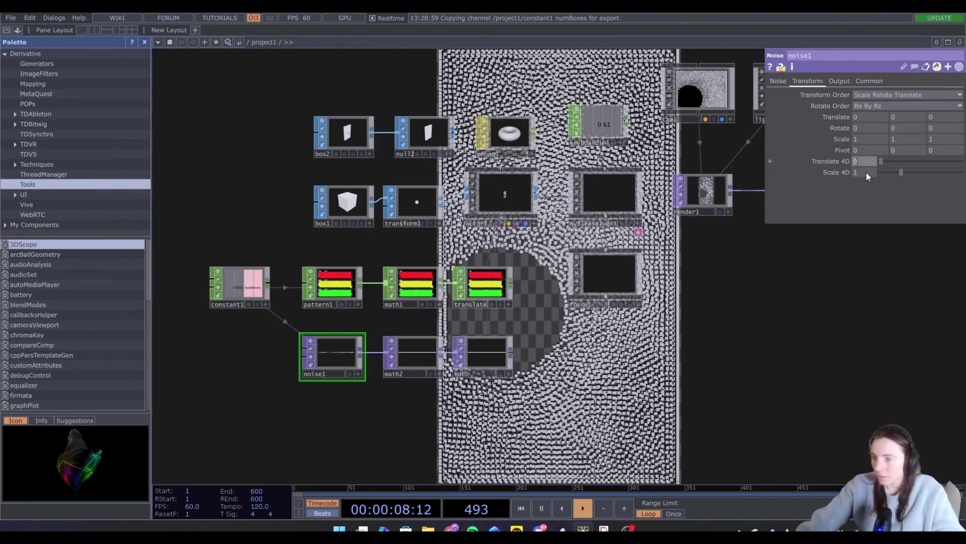
pyautogui.write('abs')
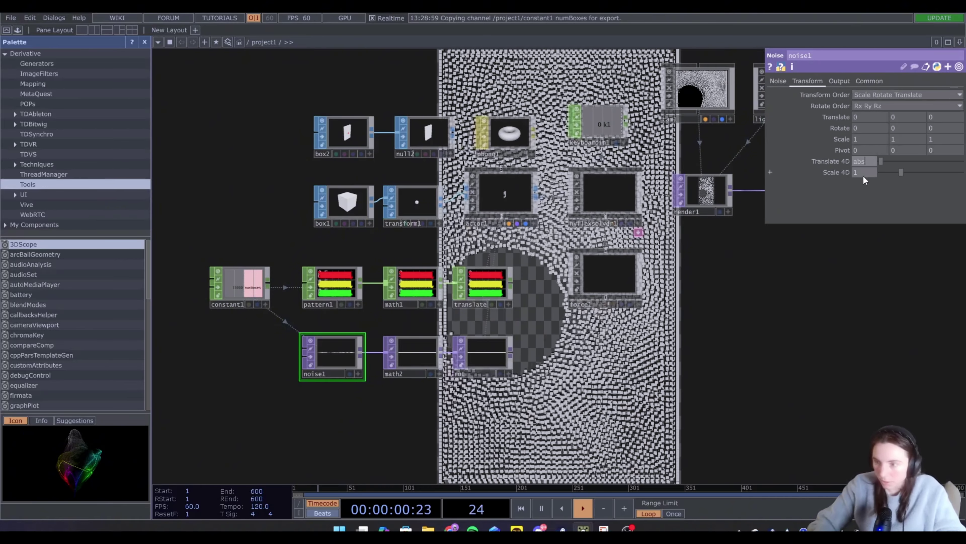
pyautogui.write('Time.')
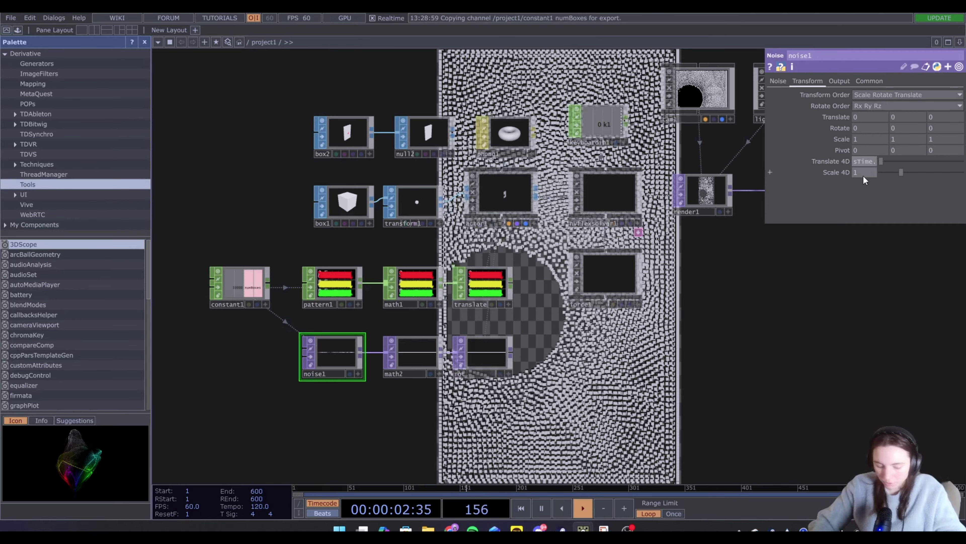
pyautogui.write('s')
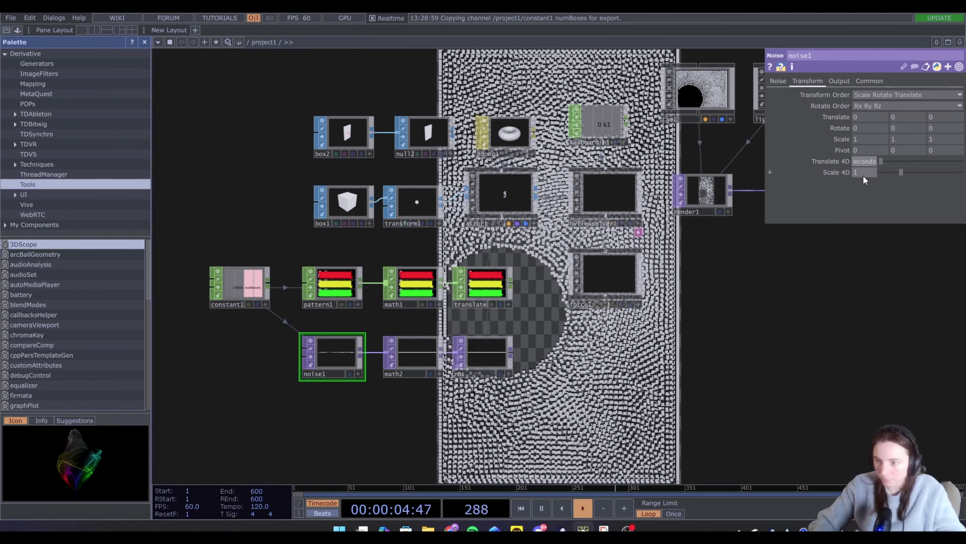
pyautogui.write('econds*0.1')
pyautogui.press('Return')
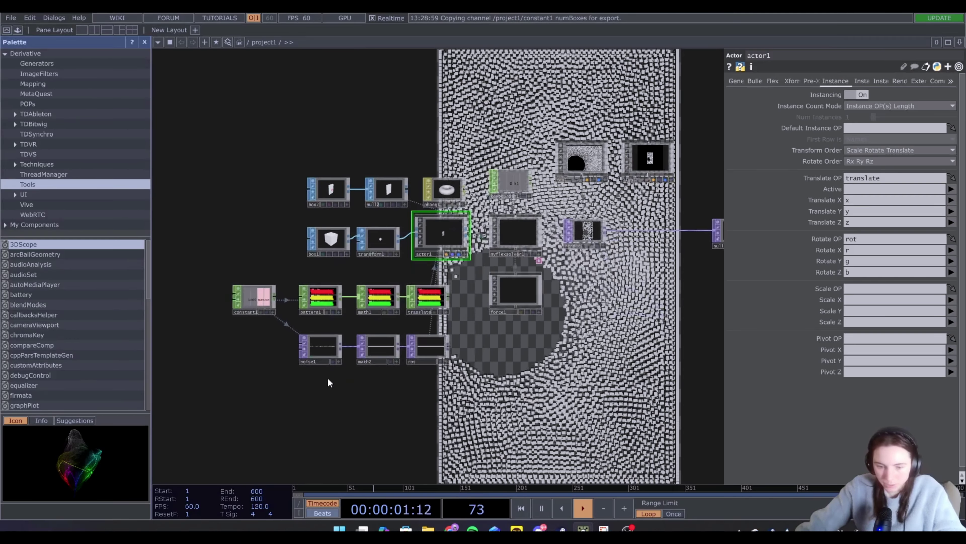
# - Duplicate the noise1, math2 and rot nodes and place the copies directly below the originals
pyautogui.scroll(2, 321, 366)
pyautogui.click(313, 337)
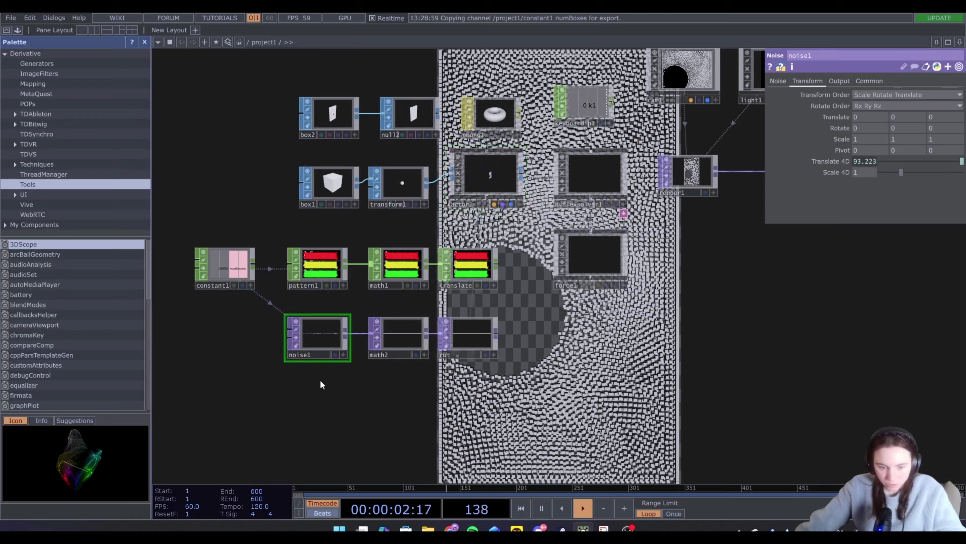
pyautogui.keyDown('shift'); pyautogui.click(394, 341); pyautogui.keyUp('shift')
pyautogui.keyDown('shift'); pyautogui.click(486, 337); pyautogui.keyUp('shift')
pyautogui.hotkey('ctrl', 'c')
pyautogui.hotkey('ctrl', 'v')
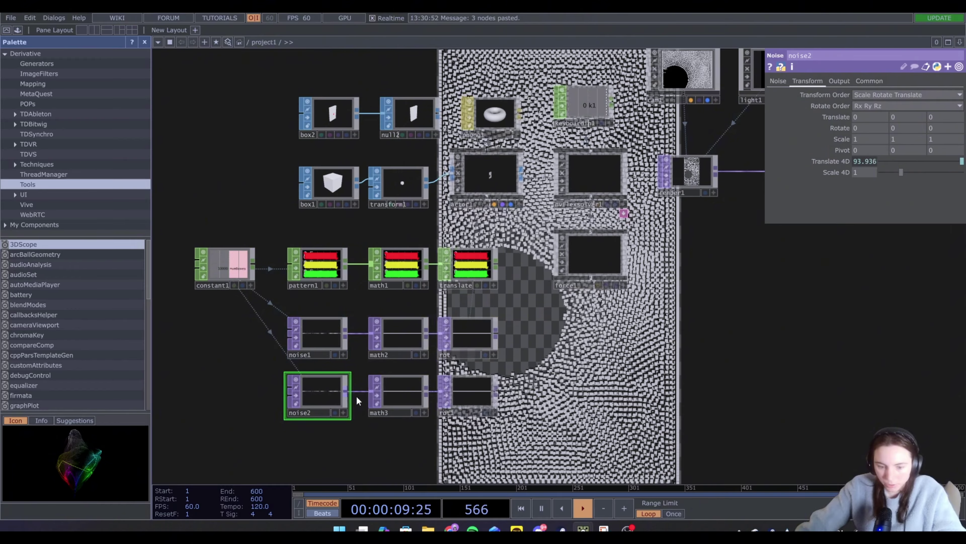
# - Rename the duplicated null as scale and set the multiply value of math3 to 1
pyautogui.click(457, 411)
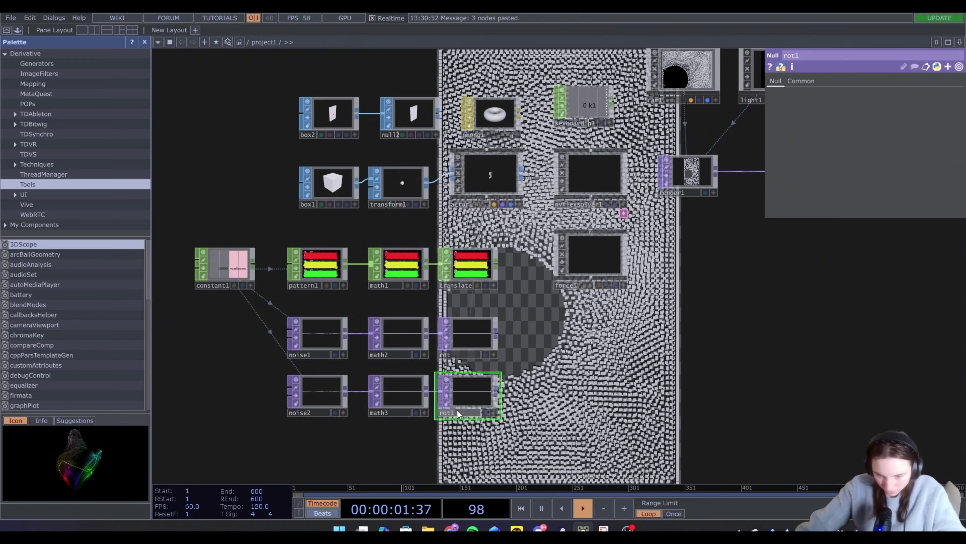
pyautogui.write('s')
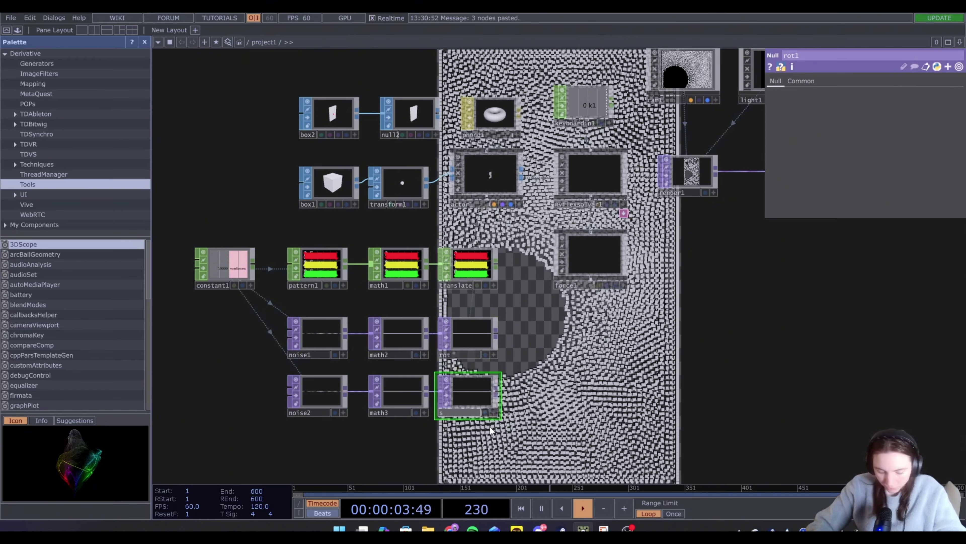
pyautogui.write('cale')
pyautogui.press('Return')
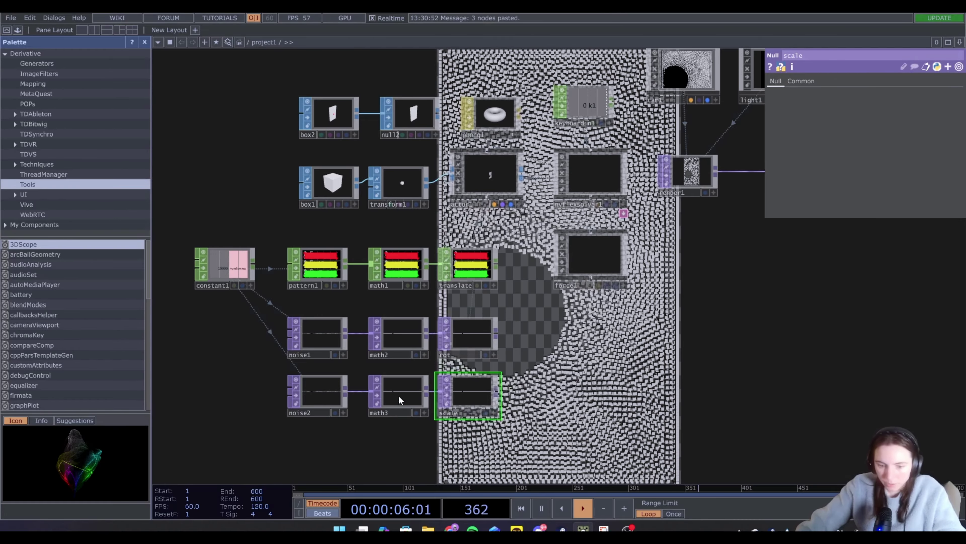
pyautogui.click(894, 104)
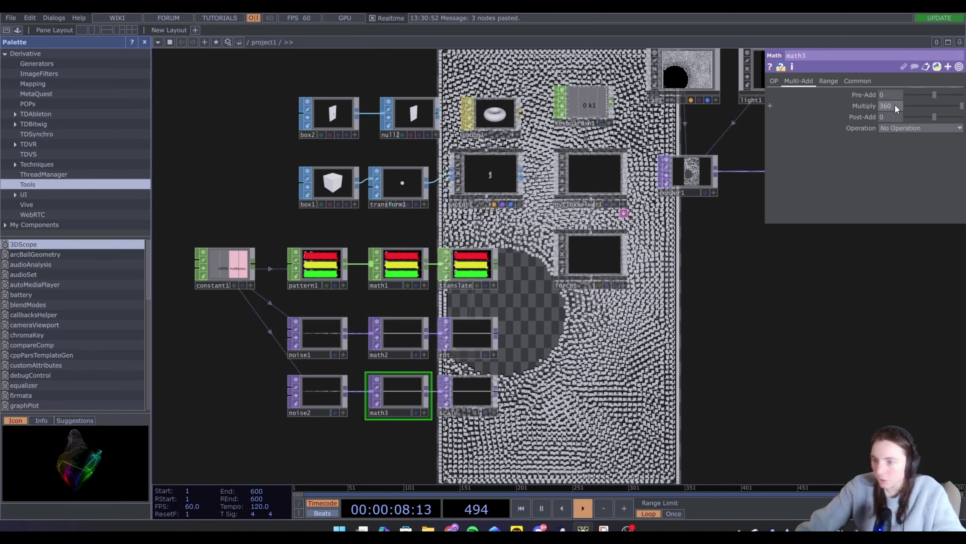
pyautogui.write('1')
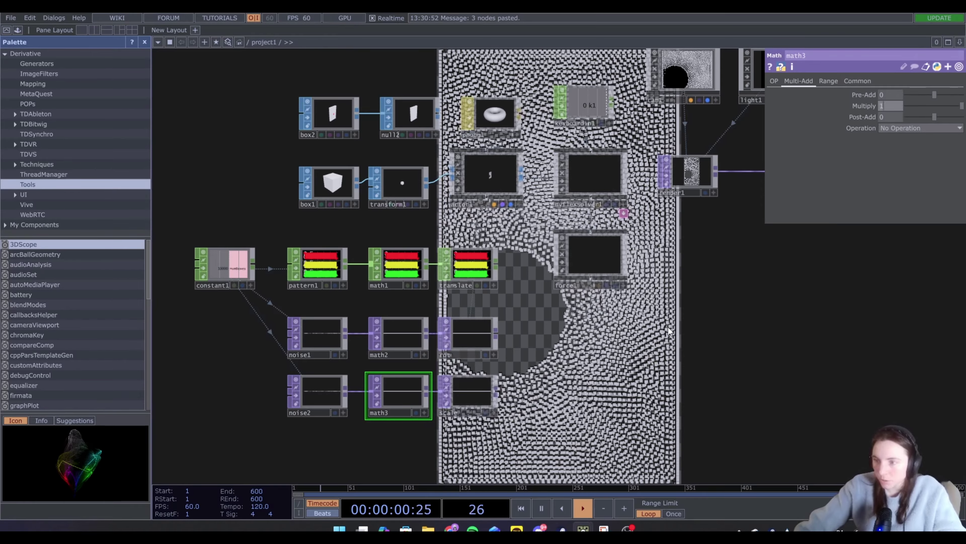
# - Assign scale as actor1's instance Scale OP and map Scale X, Y and Z to r, g and b
pyautogui.click(480, 188)
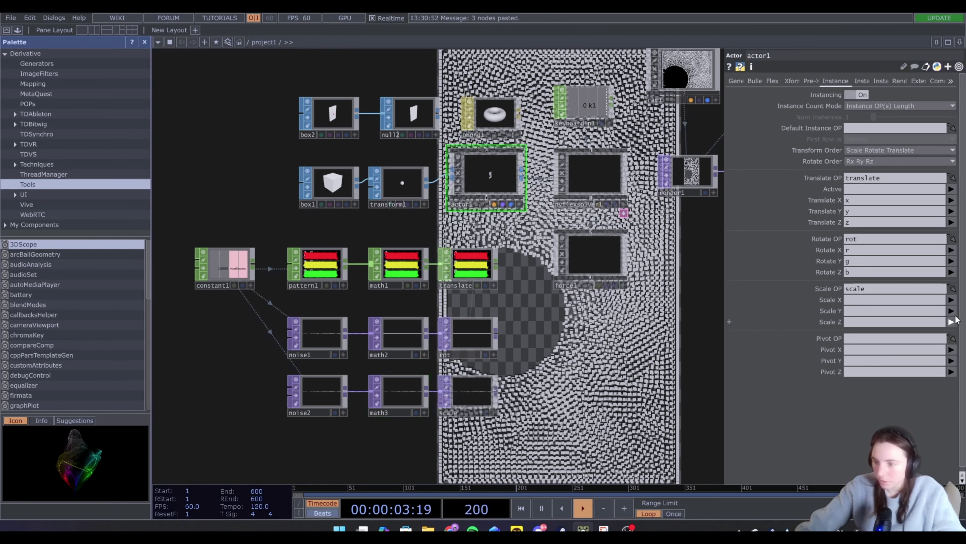
pyautogui.click(952, 311)
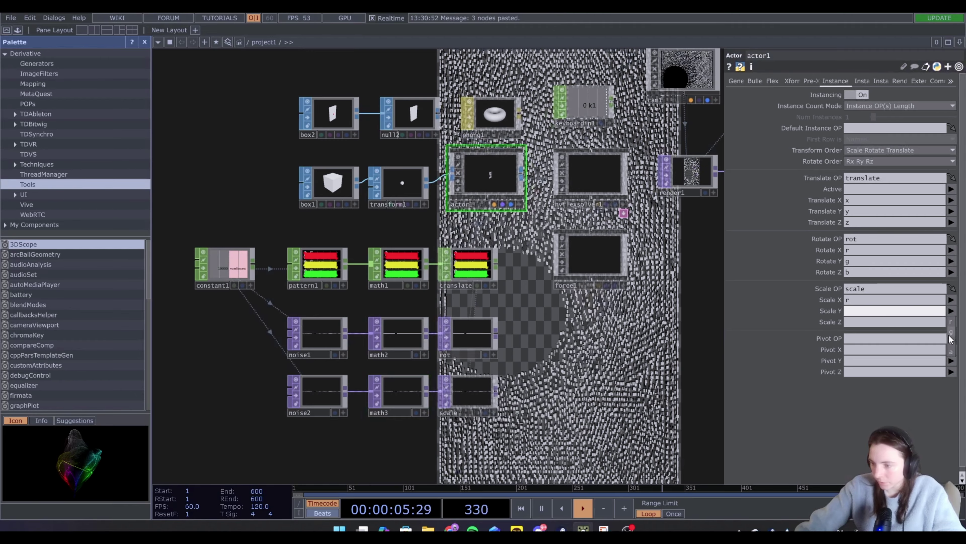
pyautogui.click(951, 332)
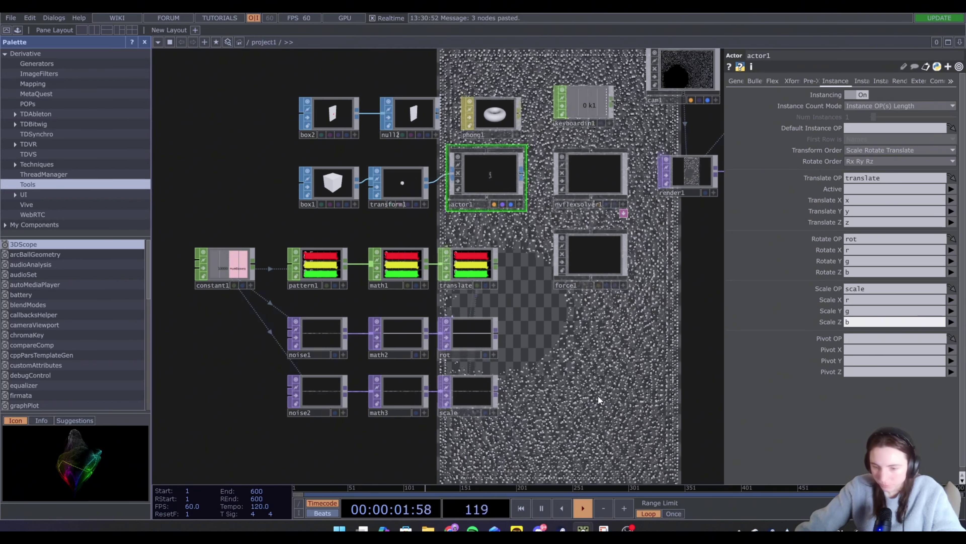
# - Raise the multiply value of math3 to 1.7
pyautogui.click(398, 408)
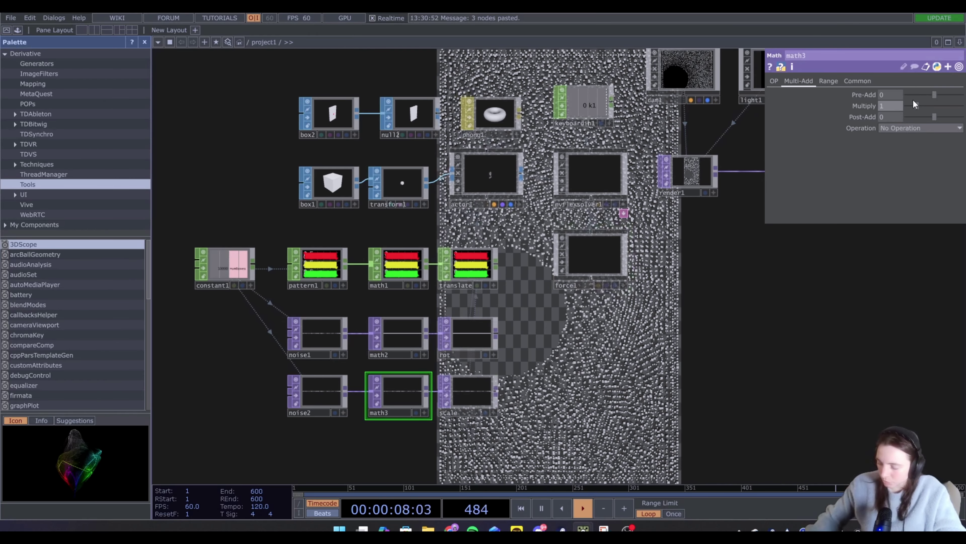
pyautogui.moveTo(785, 345); pyautogui.dragTo(789, 343)
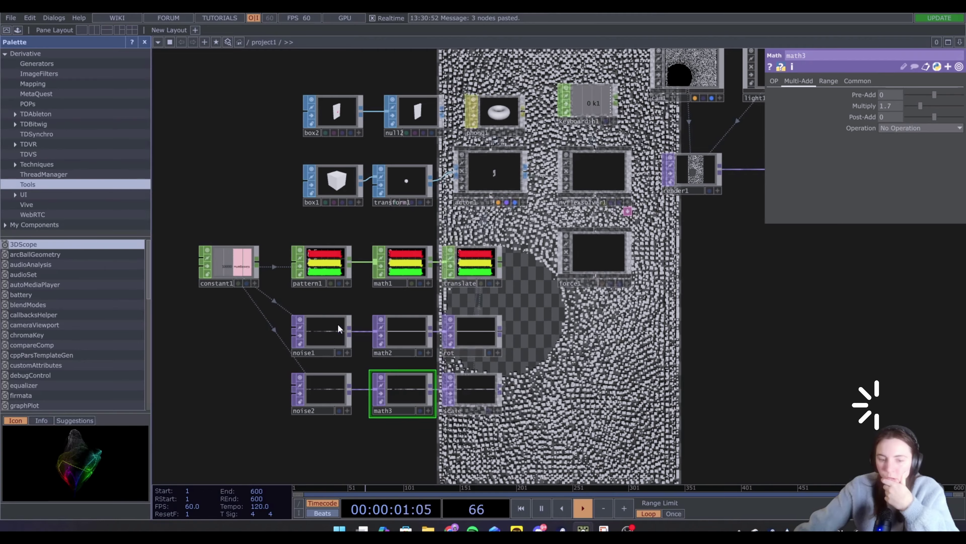
# - Change the pixel format of the noise1 and noise2 nodes
pyautogui.click(333, 330)
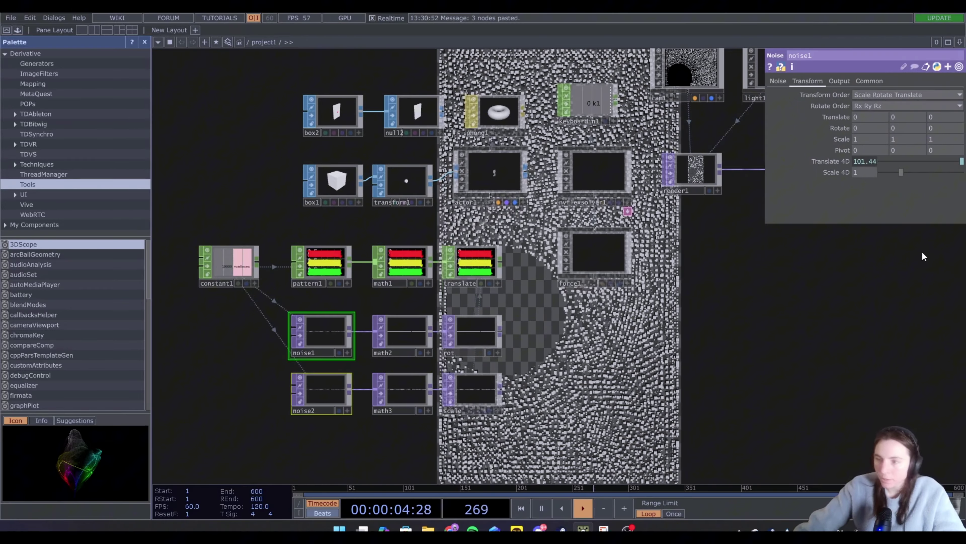
pyautogui.click(868, 78)
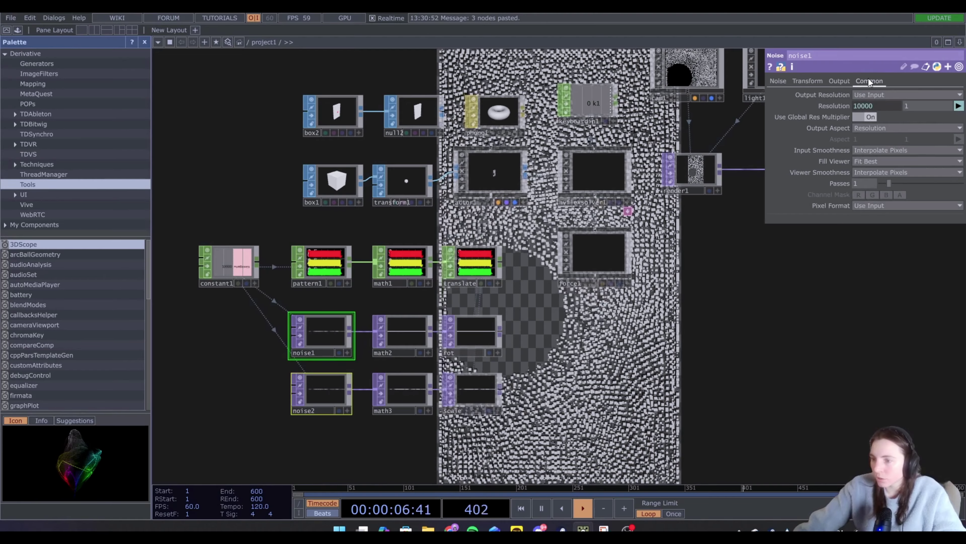
pyautogui.click(870, 206)
pyautogui.click(858, 245)
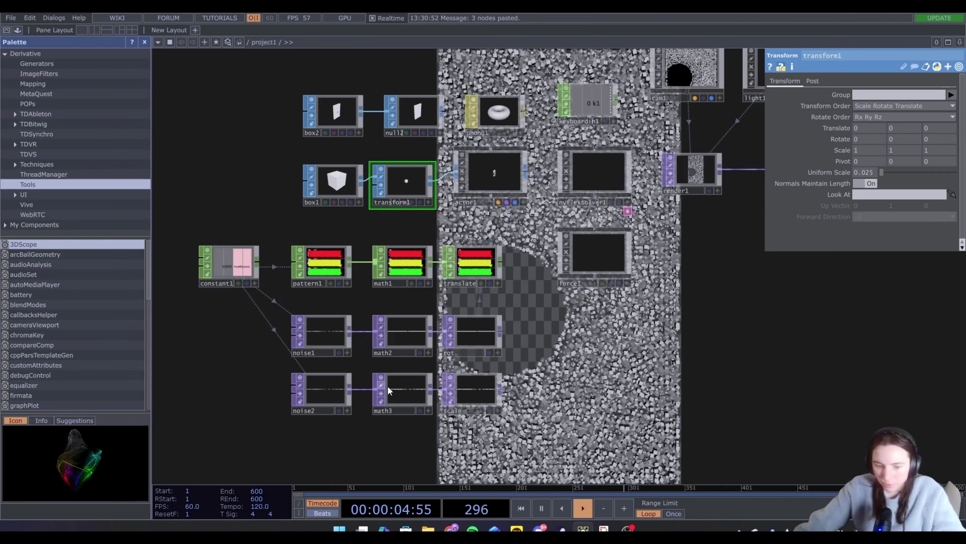
# - Set the multiply value of math3 to 1.5
pyautogui.click(403, 392)
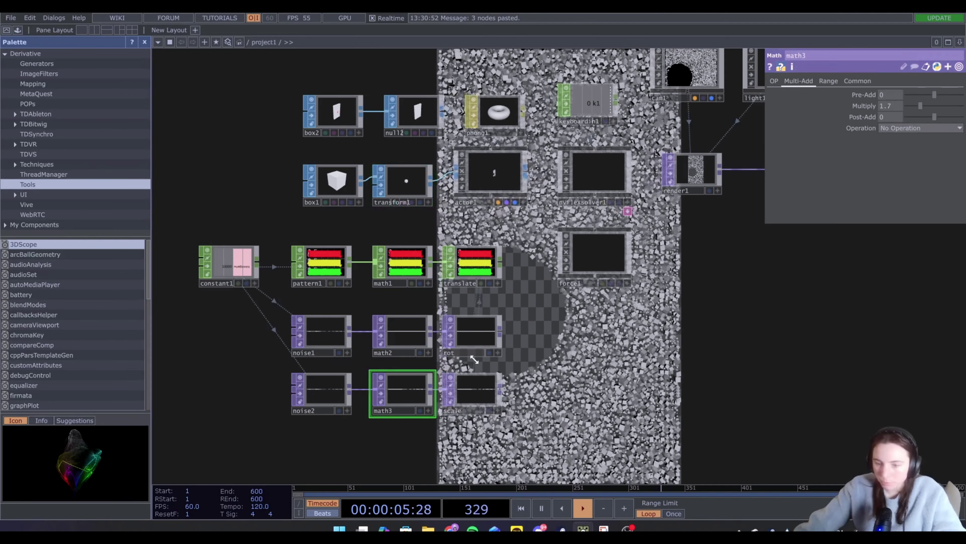
pyautogui.click(896, 105)
pyautogui.write('1.5')
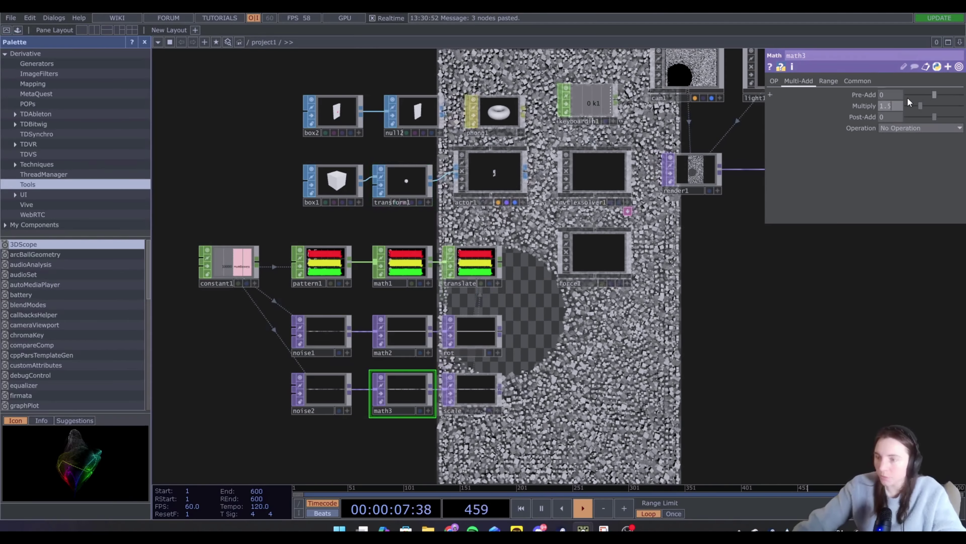
pyautogui.press('Return')
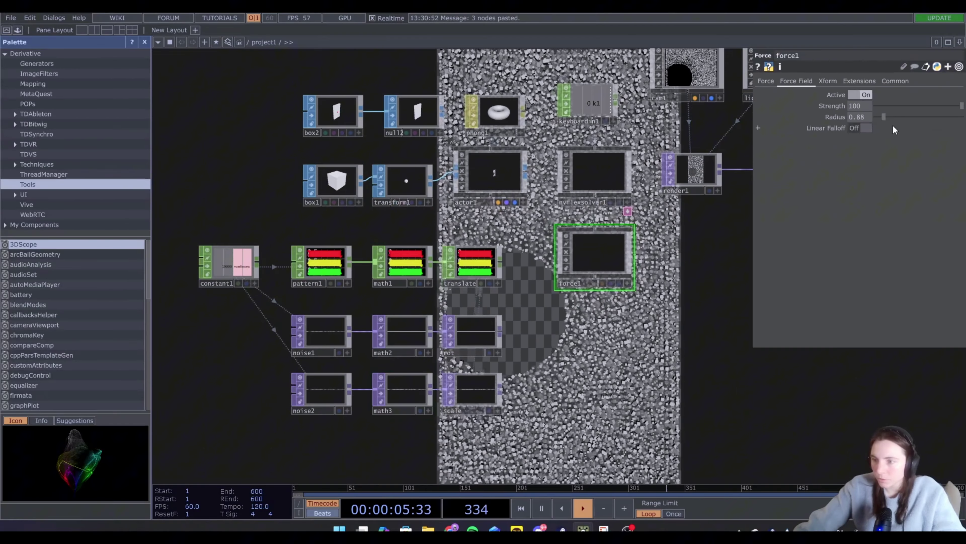
# - Set the force field radius of force1 to 0.7
pyautogui.click(866, 118)
pyautogui.write('0.7')
pyautogui.press('Return')
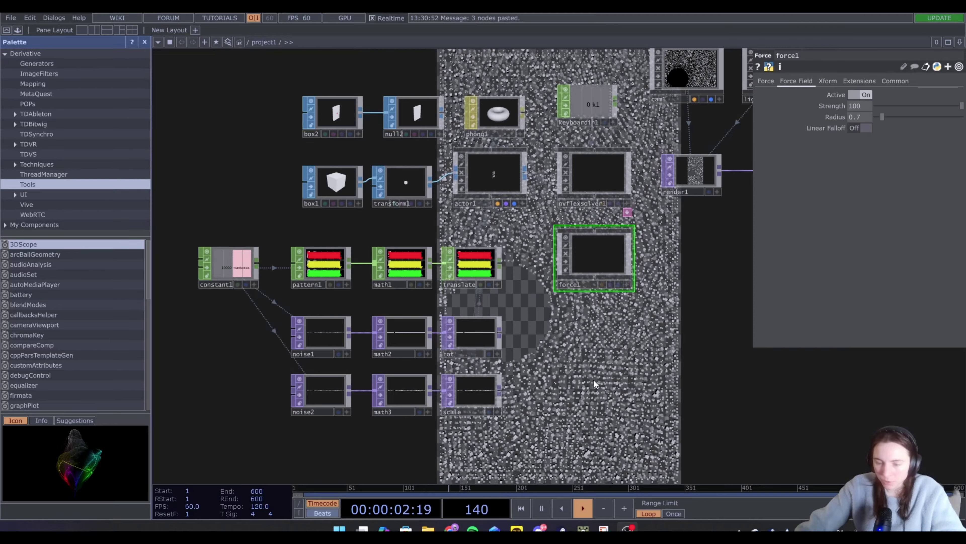
# - Add a Mouse In CHOP to the network below force1
pyautogui.press('Tab')
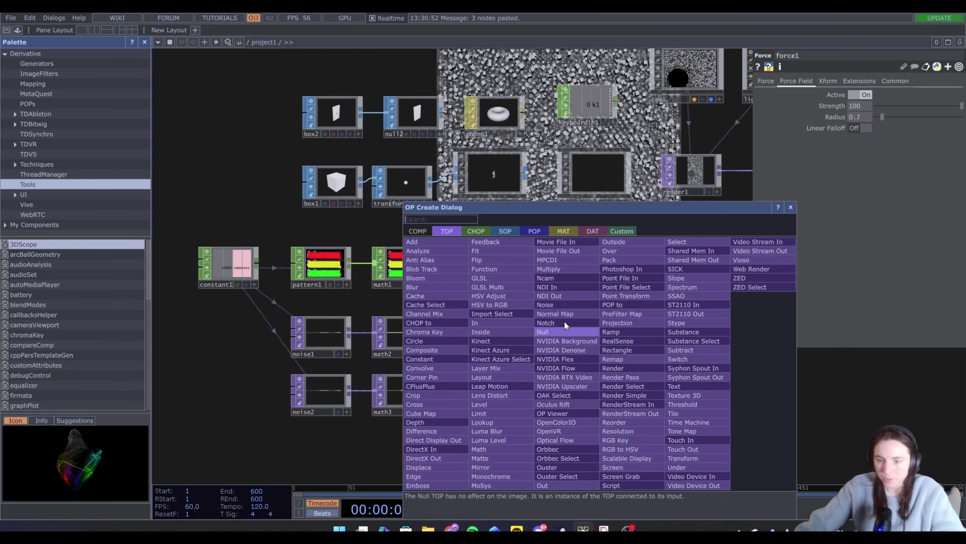
pyautogui.click(475, 231)
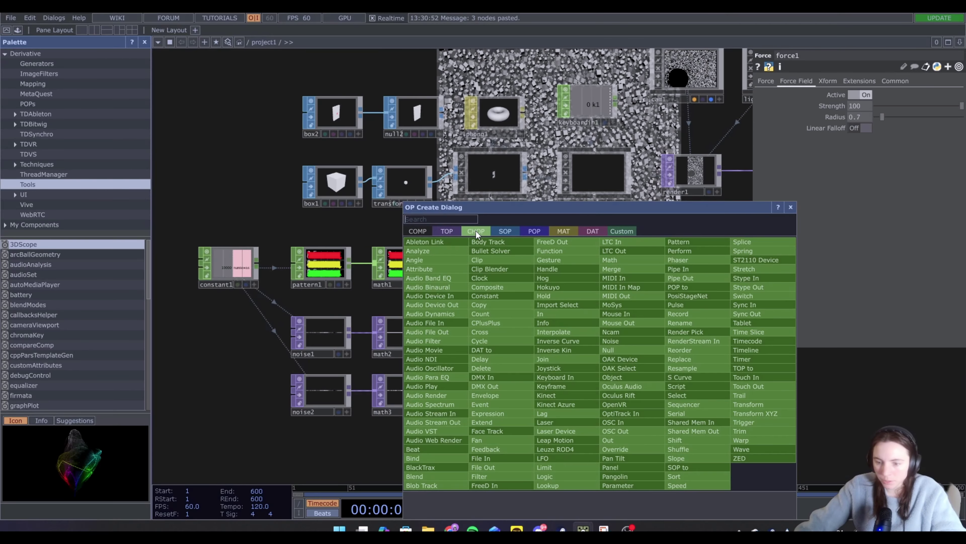
pyautogui.click(636, 318)
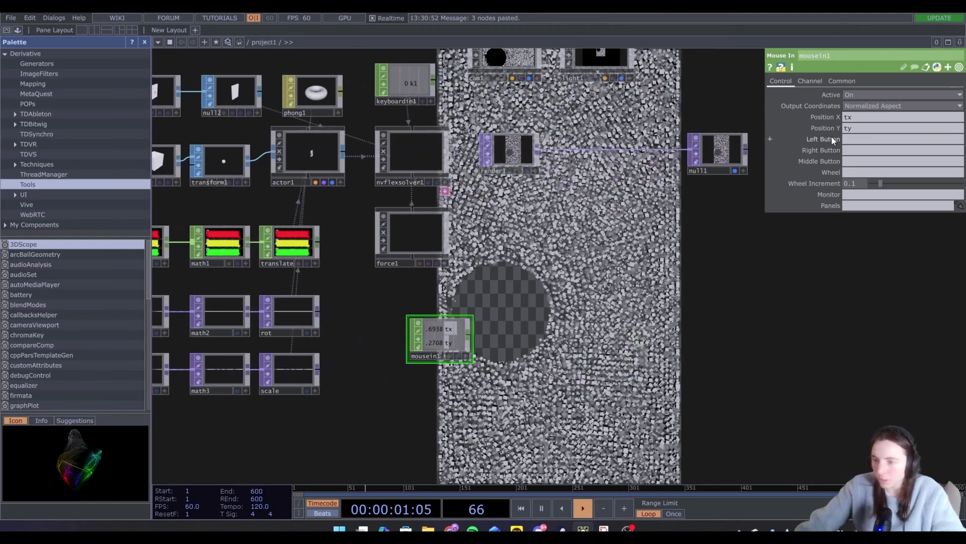
# - Name mousein1's Left Button channel lfb and set its output coordinates to Normalized
pyautogui.click(898, 138)
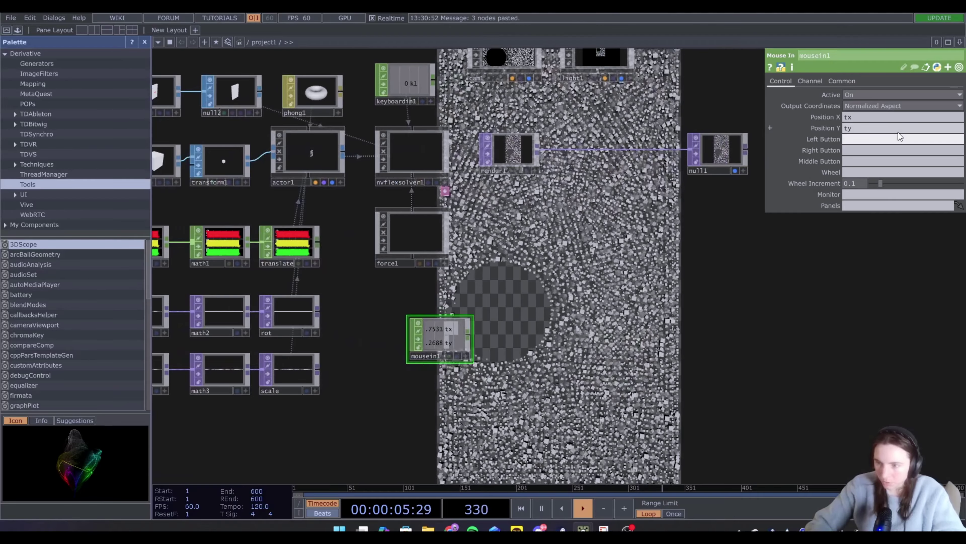
pyautogui.write('lfb')
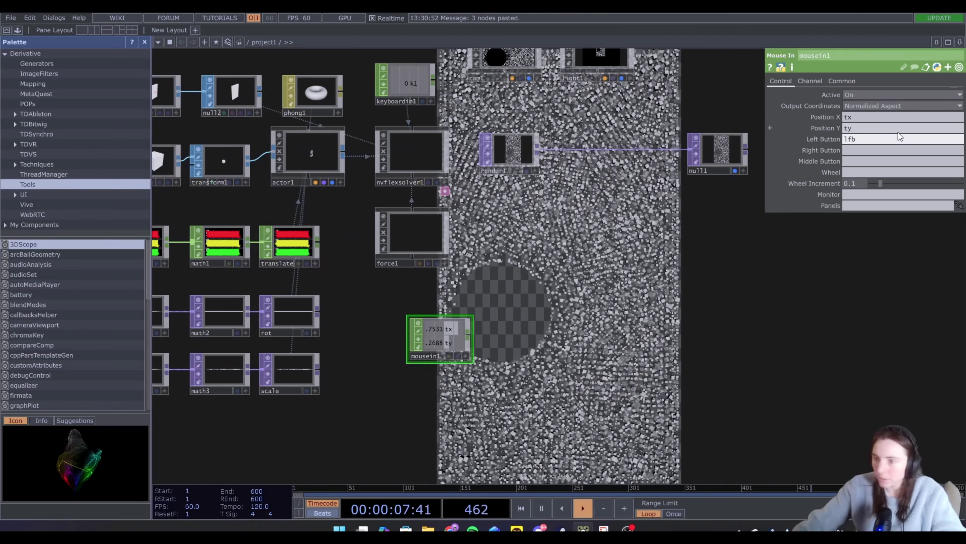
pyautogui.press('Return')
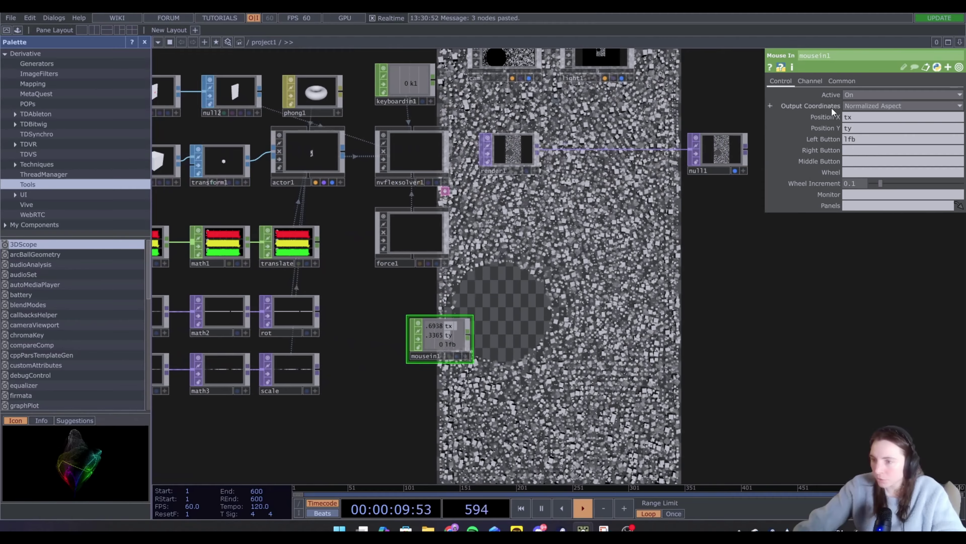
pyautogui.click(859, 107)
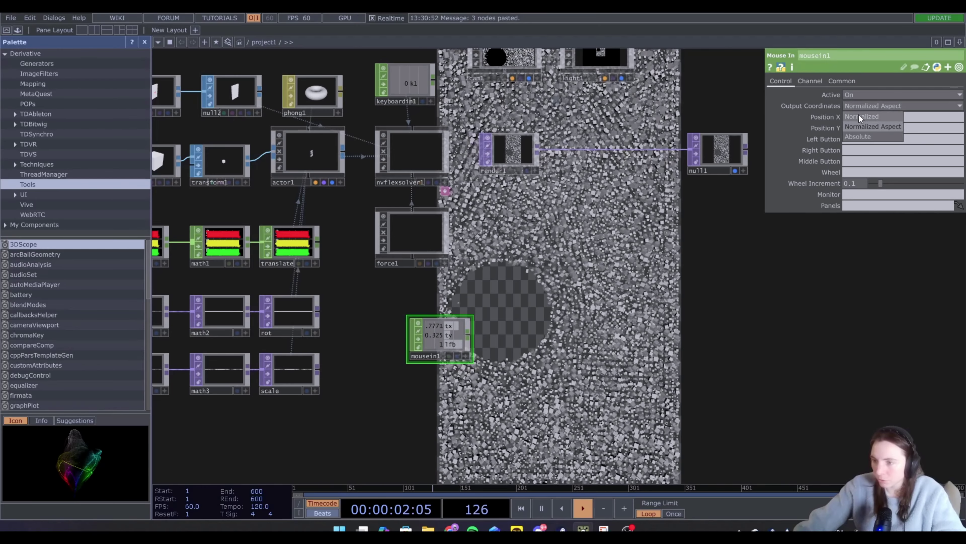
pyautogui.click(859, 115)
# - Add a Circle TOP beside mousein1
pyautogui.scroll(3, 418, 316)
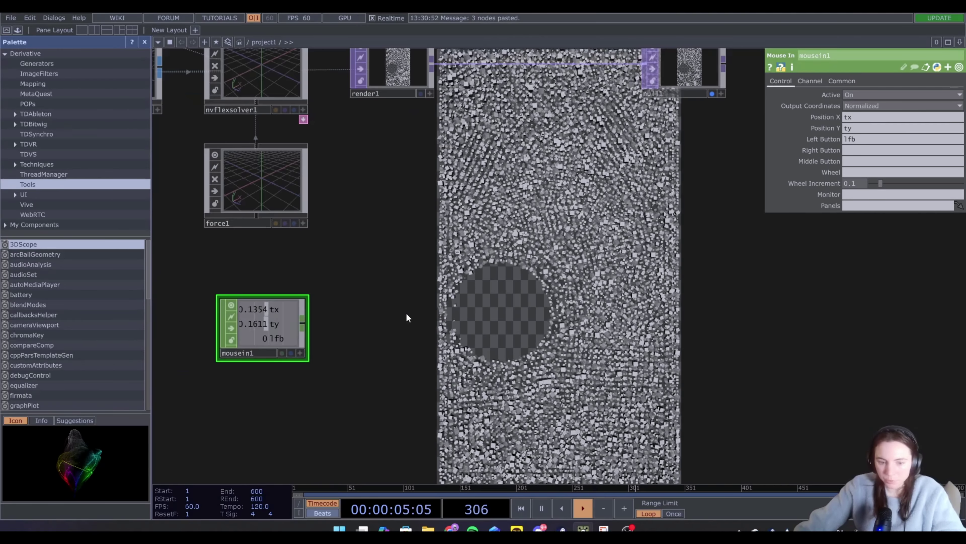
pyautogui.press('Tab')
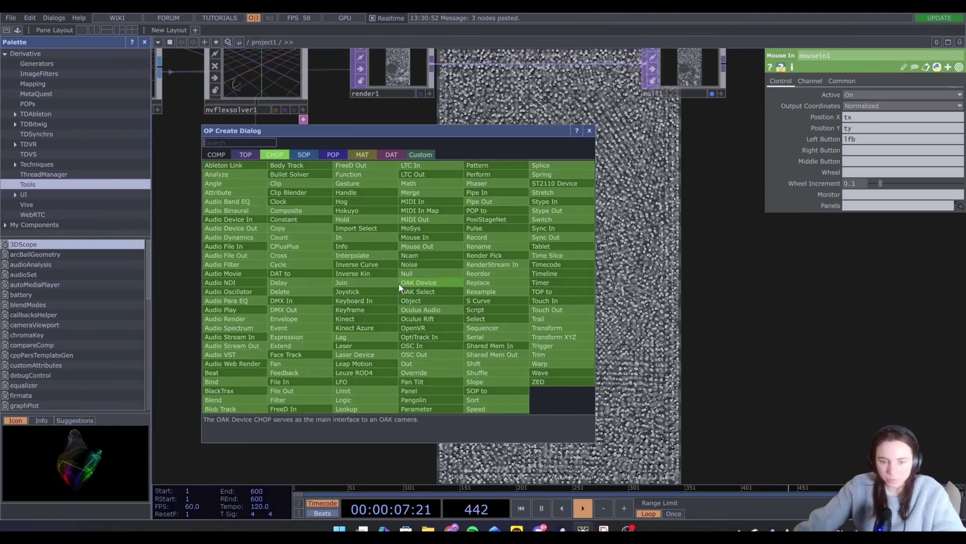
pyautogui.click(254, 155)
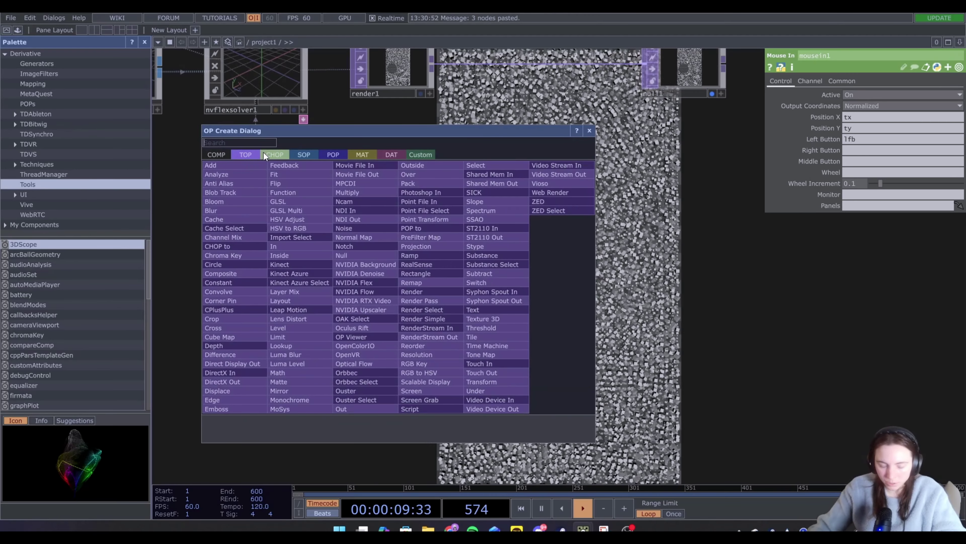
pyautogui.write('cir')
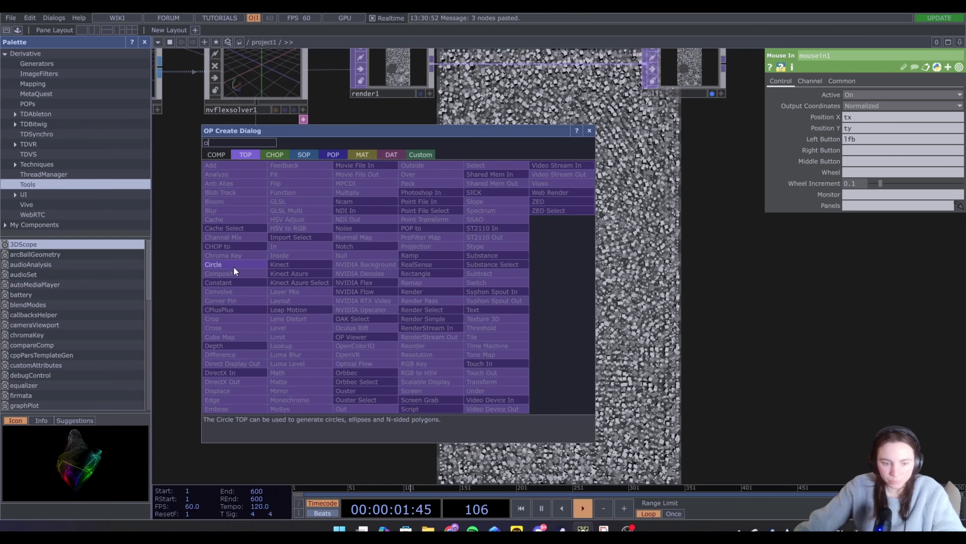
pyautogui.click(231, 267)
pyautogui.click(438, 273)
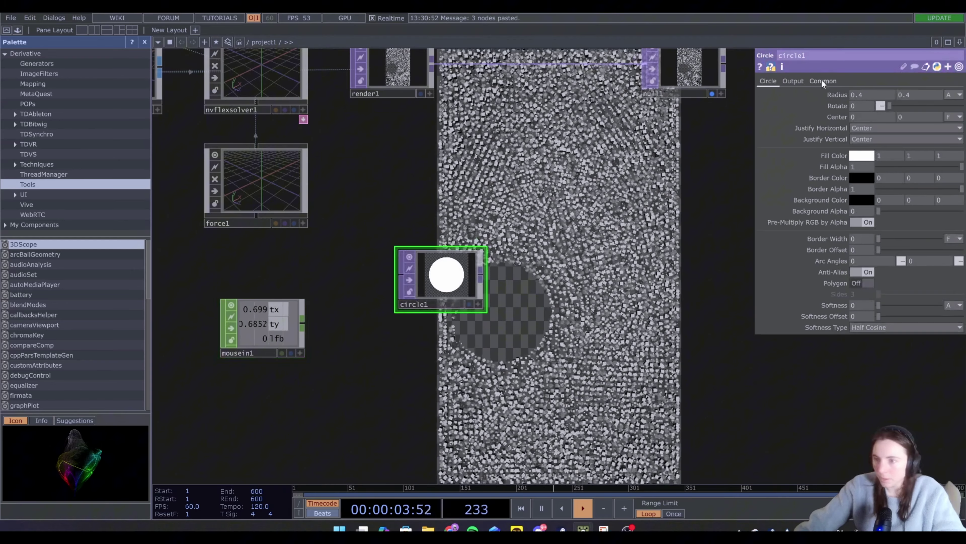
# - Set circle1's resolution to 720 by 1280
pyautogui.click(822, 80)
pyautogui.click(893, 106)
pyautogui.write('720')
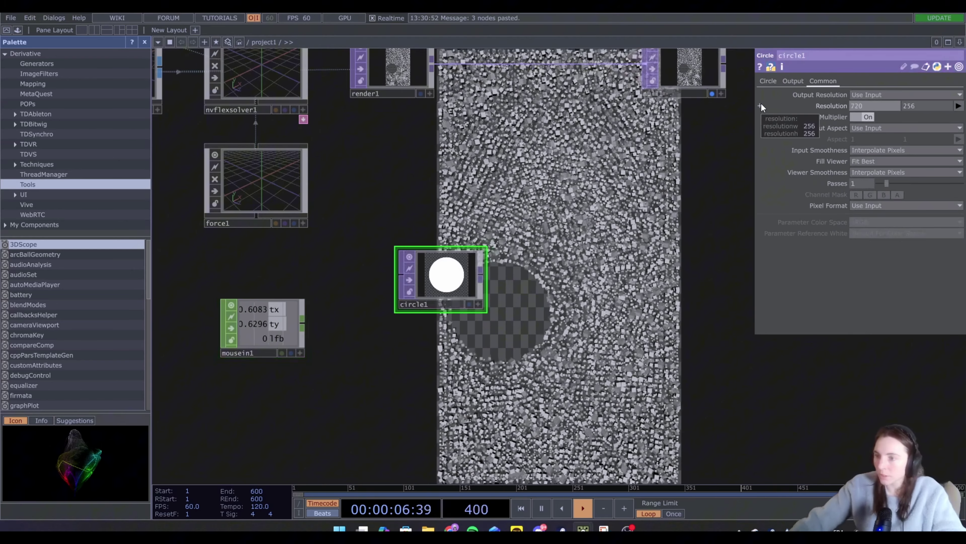
pyautogui.click(902, 106)
pyautogui.write('1')
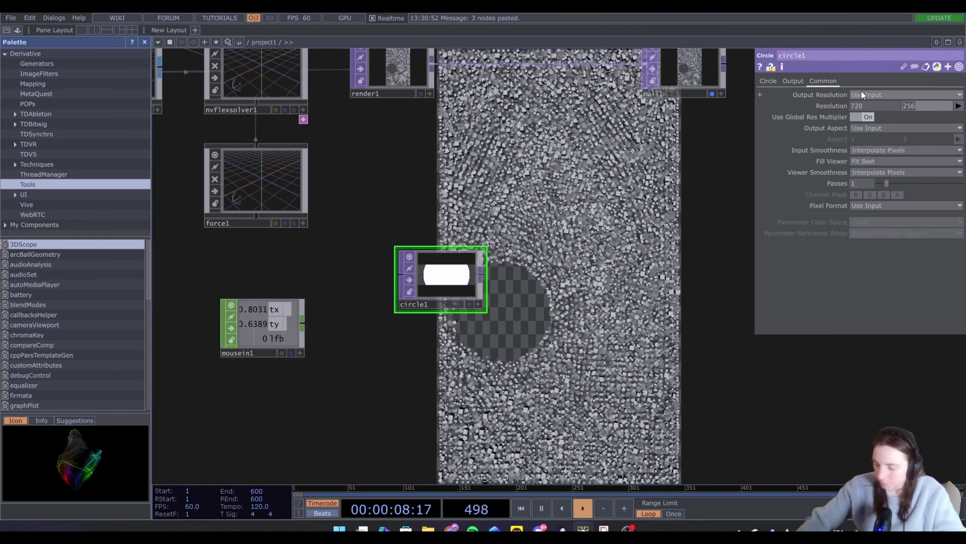
pyautogui.write('280')
pyautogui.press('Return')
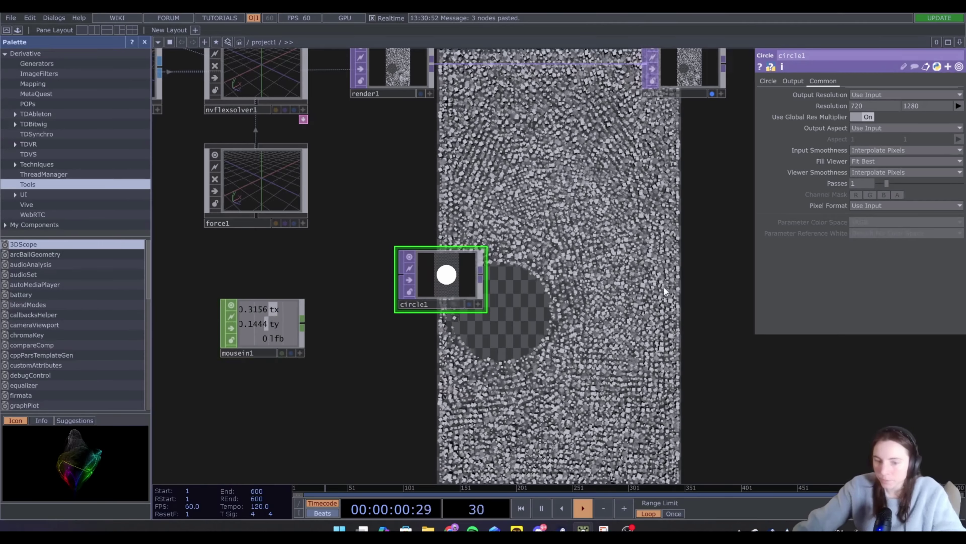
# - Reduce both radius values of circle1 to 0.2
pyautogui.click(768, 81)
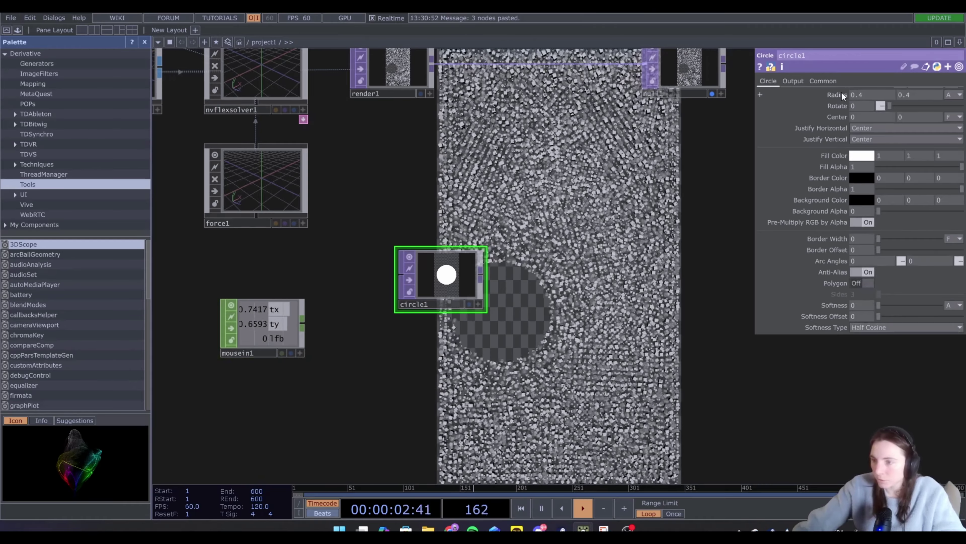
pyautogui.moveTo(842, 91); pyautogui.dragTo(839, 85, button='middle')
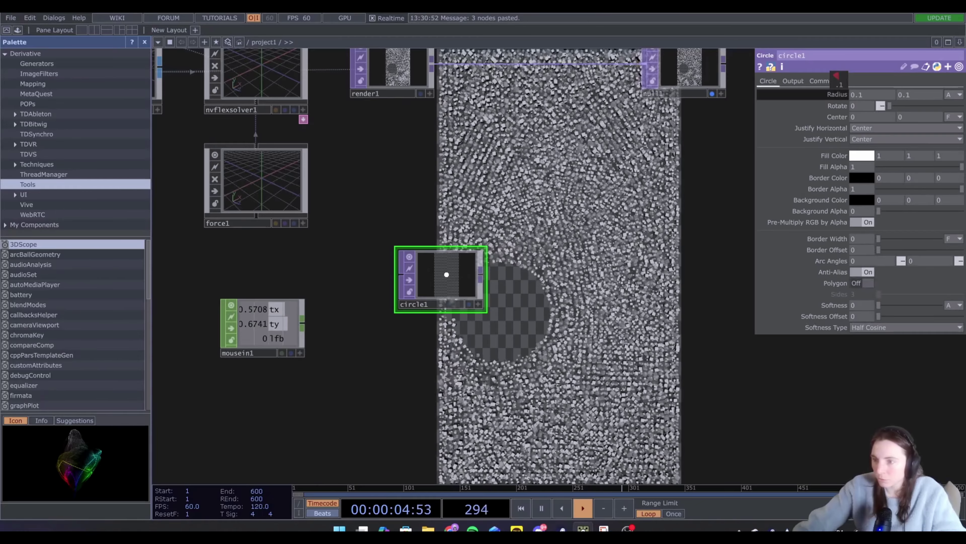
pyautogui.moveTo(844, 99); pyautogui.dragTo(844, 100, button='middle')
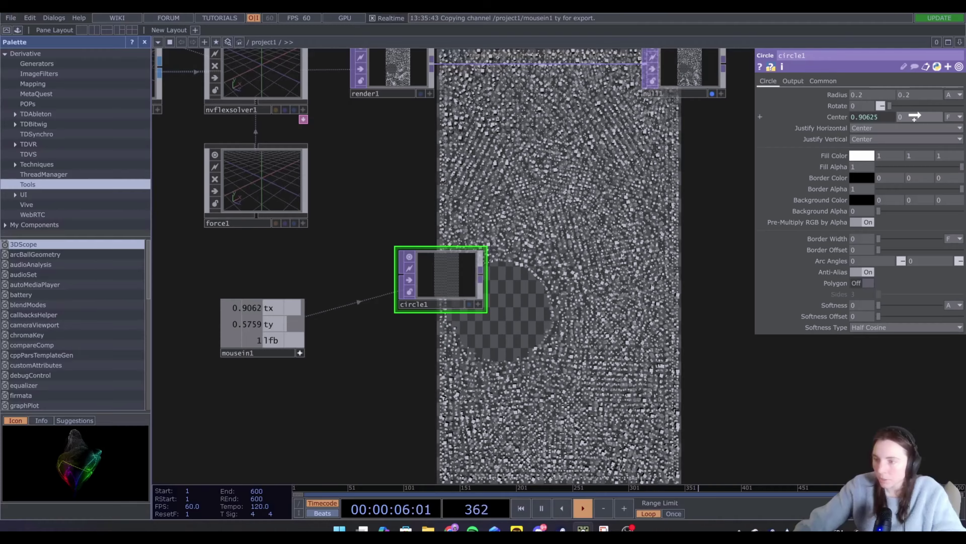
# - Link mousein1's tx and ty channels to circle1's Center X and Y as CHOP references, and check the circle's movement
pyautogui.moveTo(268, 324); pyautogui.dragTo(919, 117)
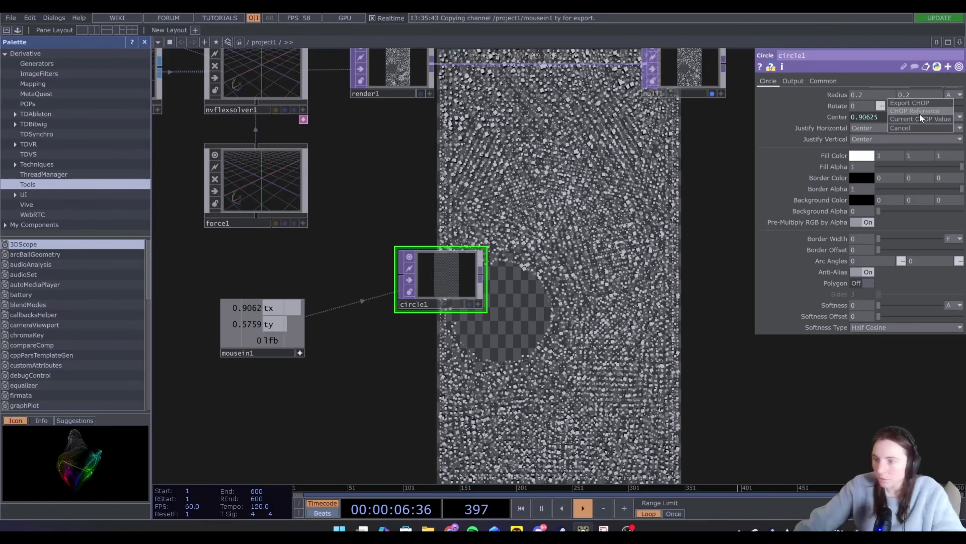
pyautogui.scroll(5, 437, 280)
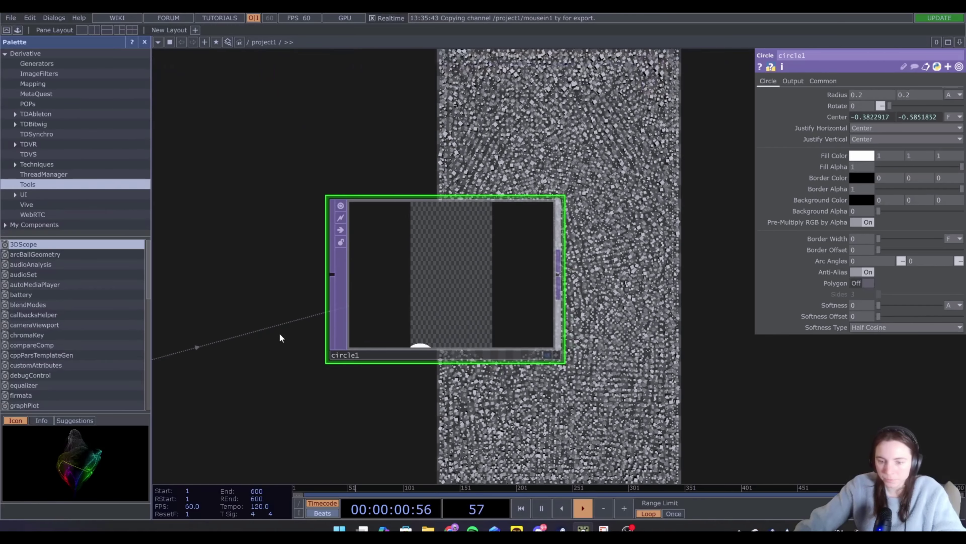
pyautogui.scroll(-5, 466, 249)
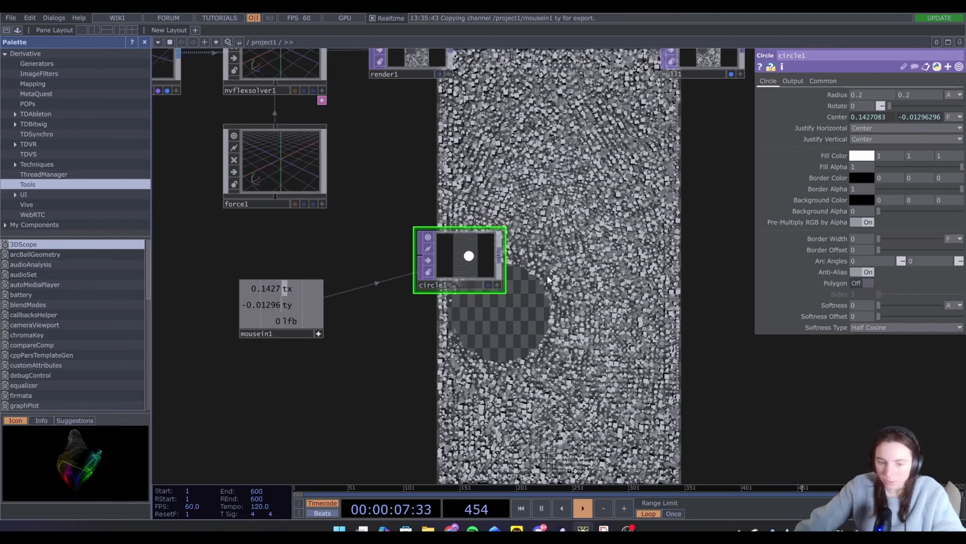
pyautogui.click(371, 322)
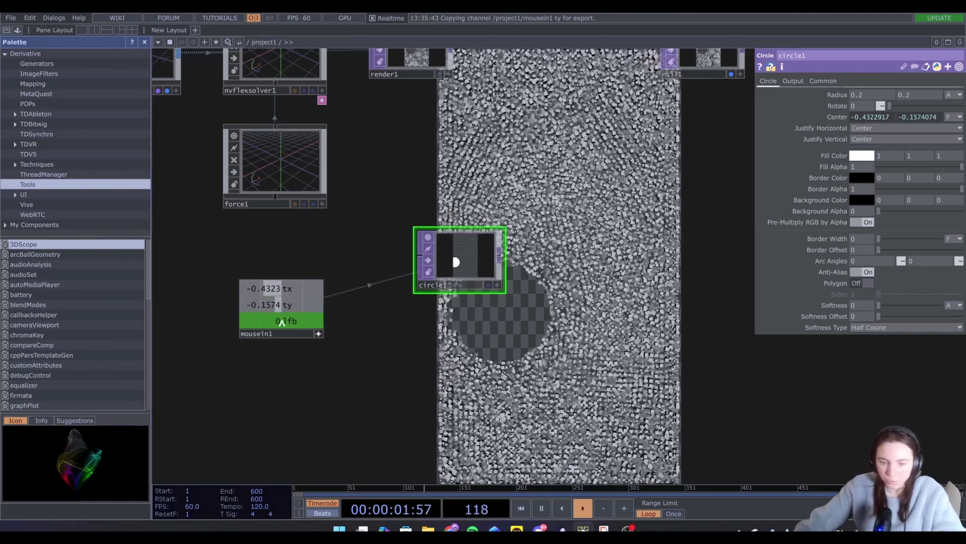
pyautogui.click(386, 332)
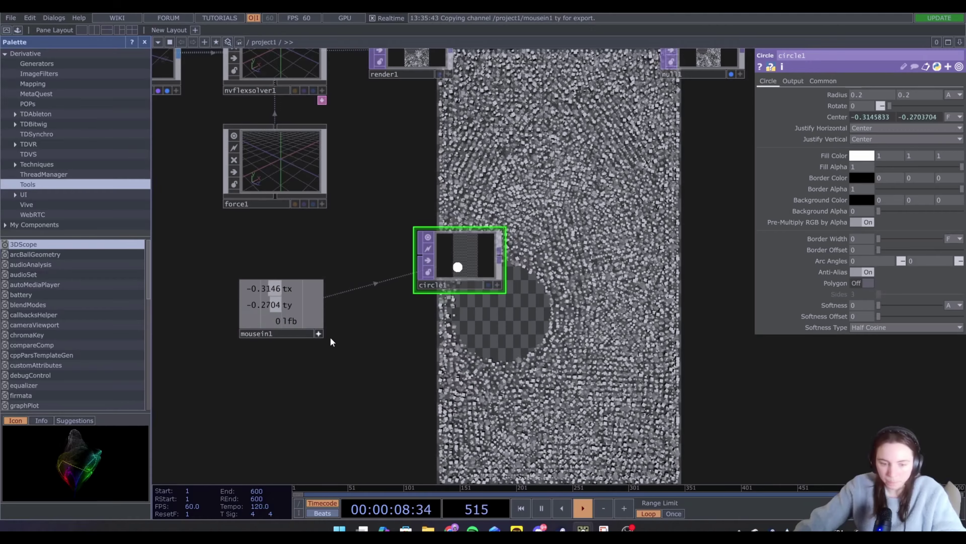
# - Connect a Select CHOP to mousein1's output and set its channel names to lfb
pyautogui.rightClick(319, 305)
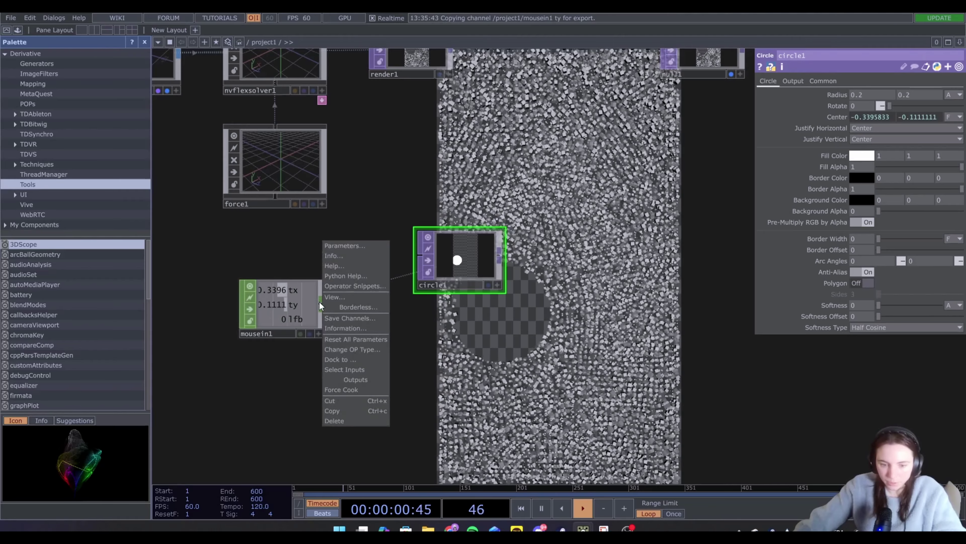
pyautogui.click(319, 320)
pyautogui.rightClick(321, 309)
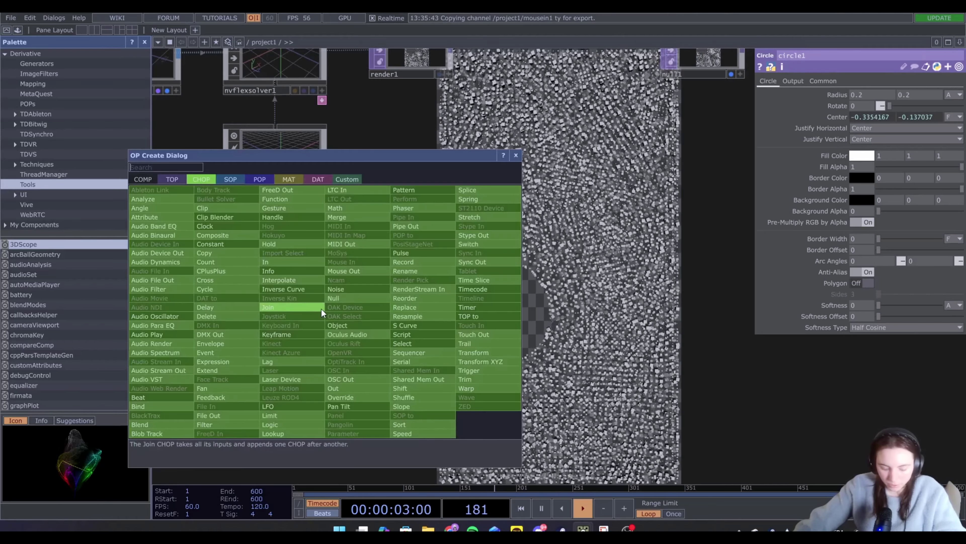
pyautogui.click(402, 343)
pyautogui.click(443, 360)
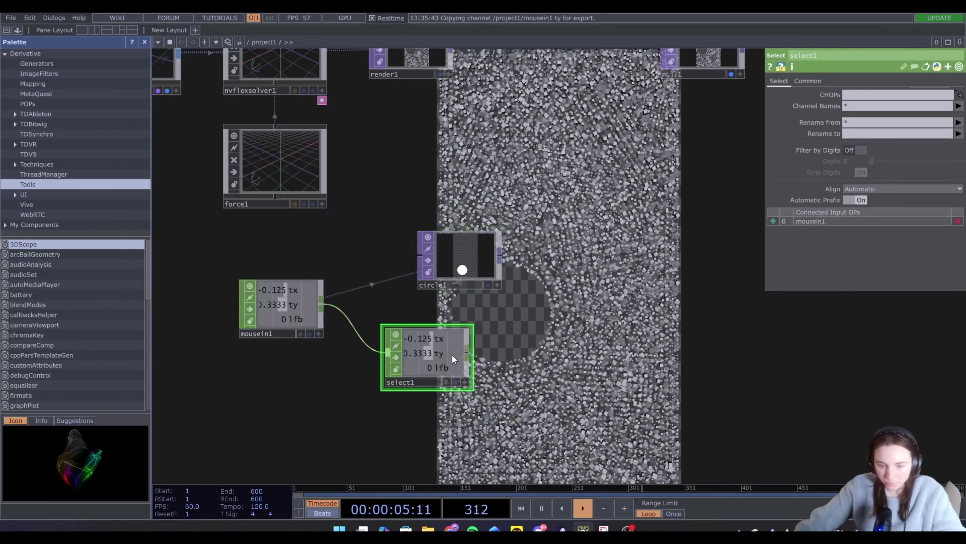
pyautogui.click(958, 106)
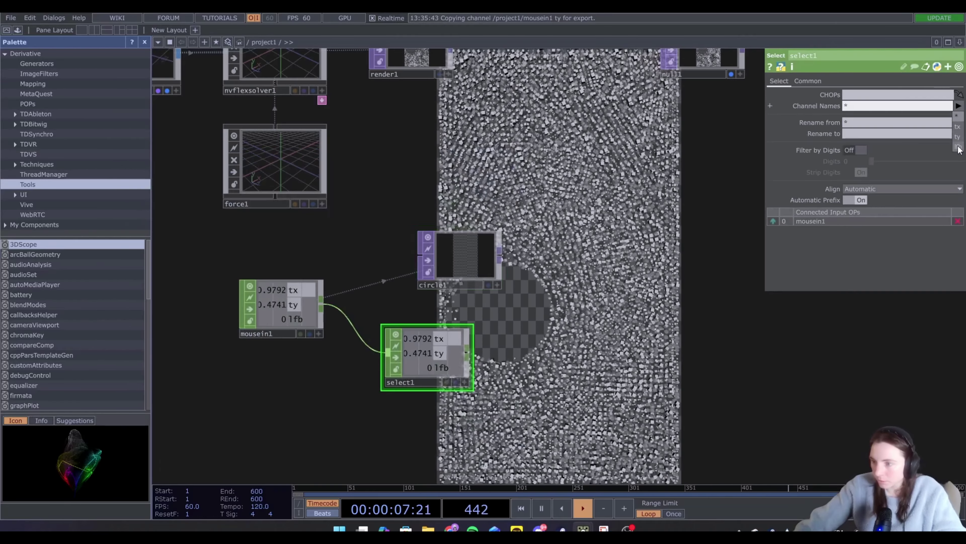
pyautogui.click(958, 148)
# - Add a Math CHOP after select1 and a Null CHOP after the Math CHOP
pyautogui.moveTo(615, 314); pyautogui.dragTo(484, 317)
pyautogui.rightClick(338, 356)
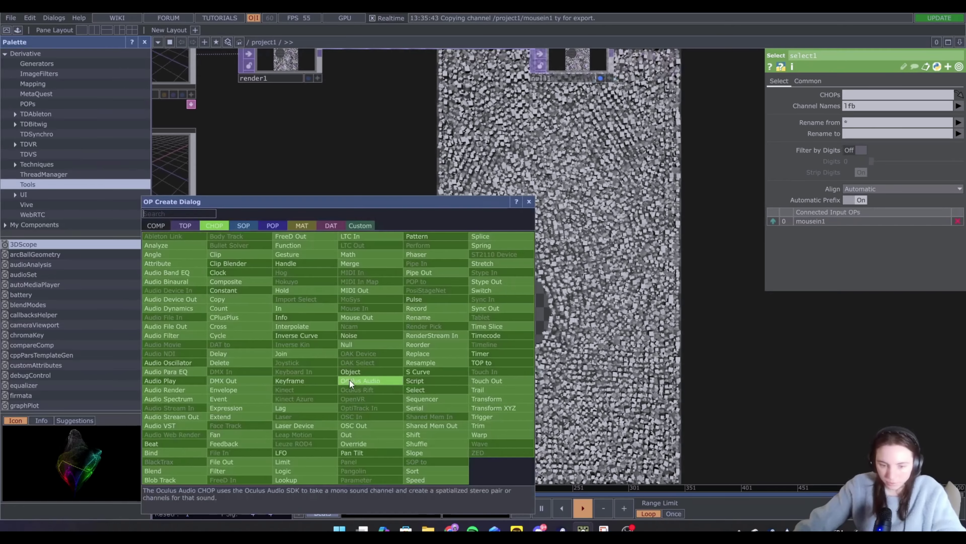
pyautogui.write('math')
pyautogui.click(353, 254)
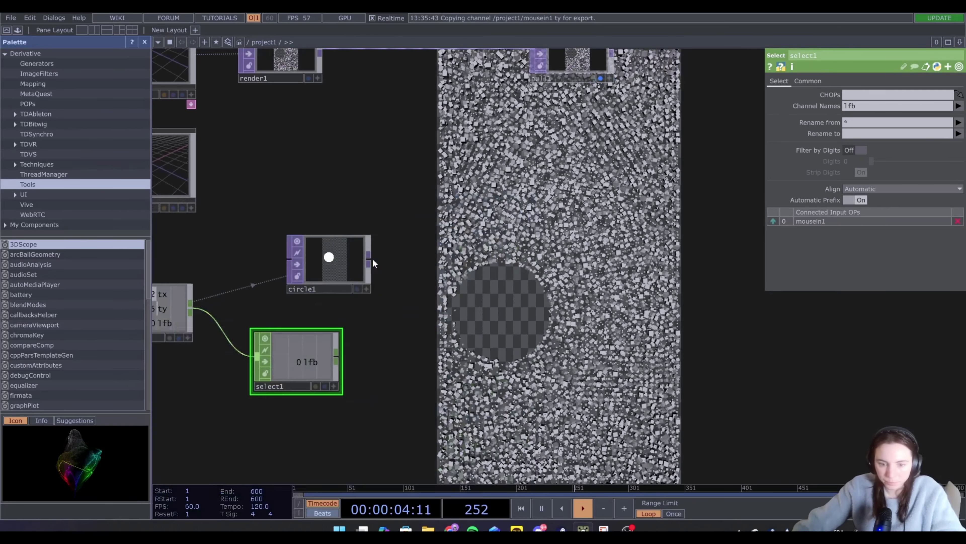
pyautogui.click(411, 356)
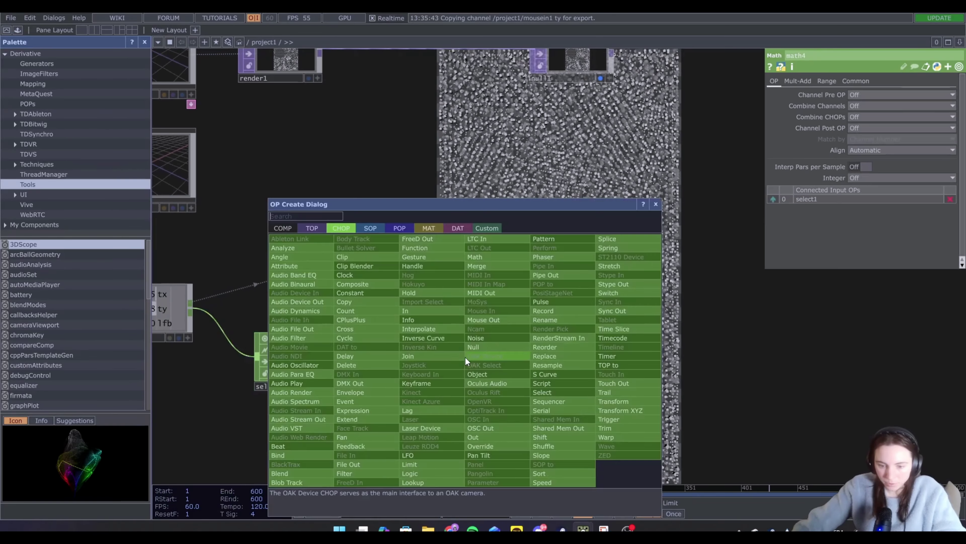
pyautogui.click(465, 357)
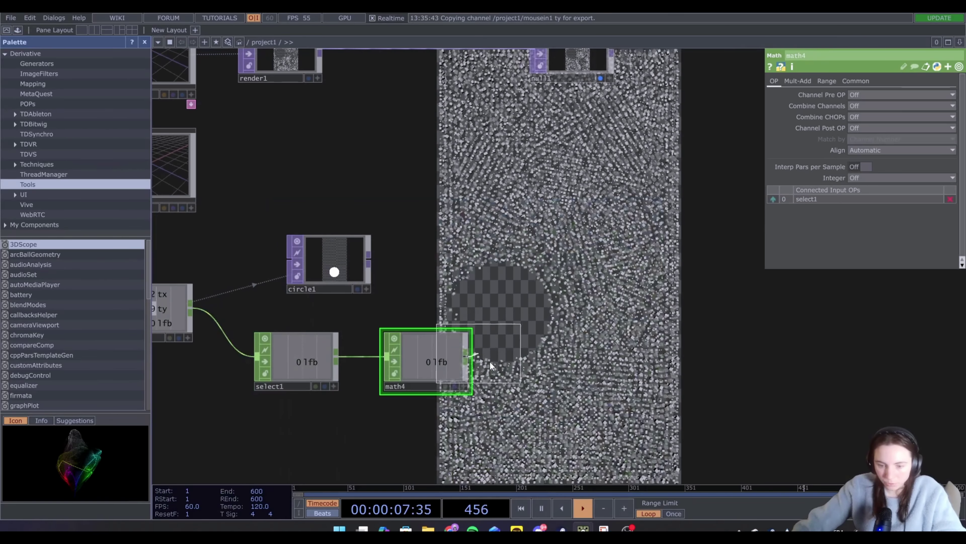
pyautogui.click(536, 359)
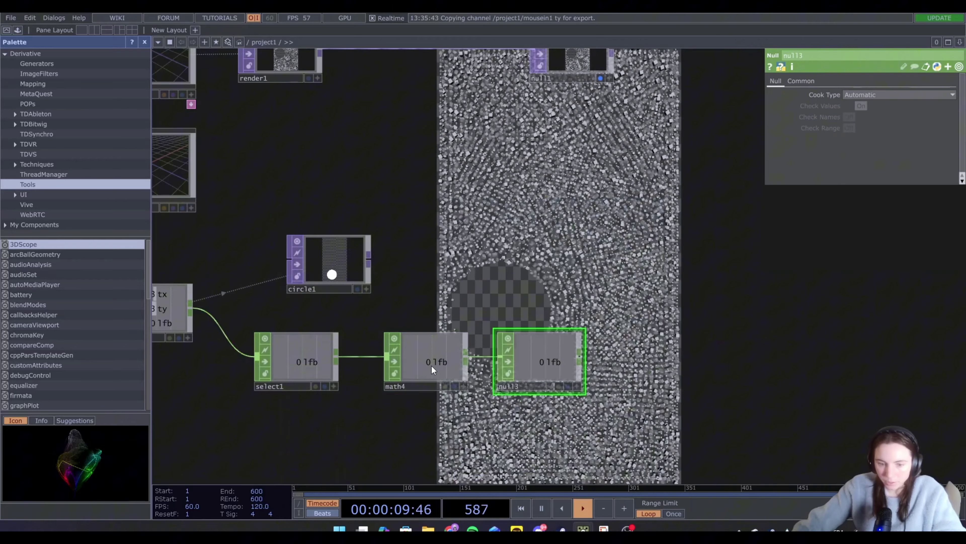
# - Set the upper To Range value of math4 to 0.2, matching circle1's radius
pyautogui.click(439, 364)
pyautogui.click(824, 82)
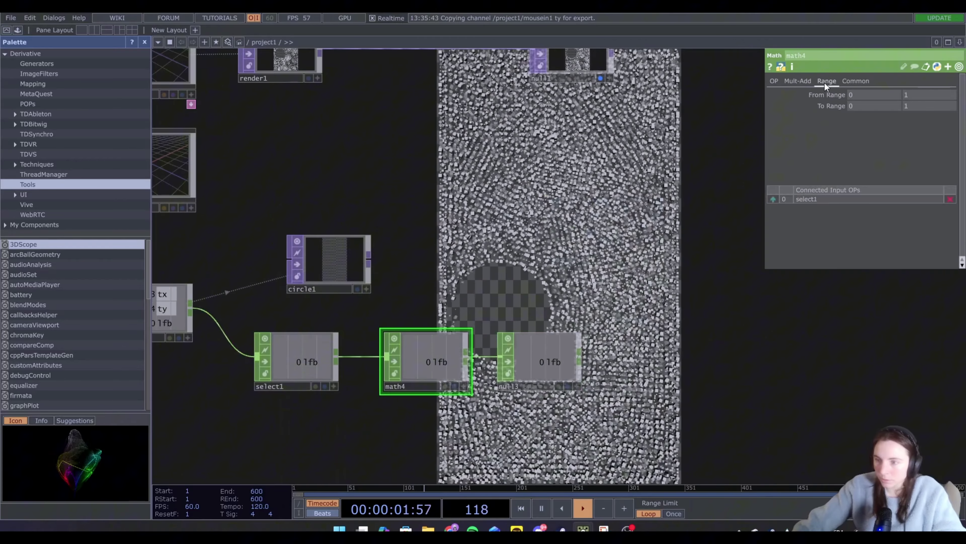
pyautogui.press('Tab')
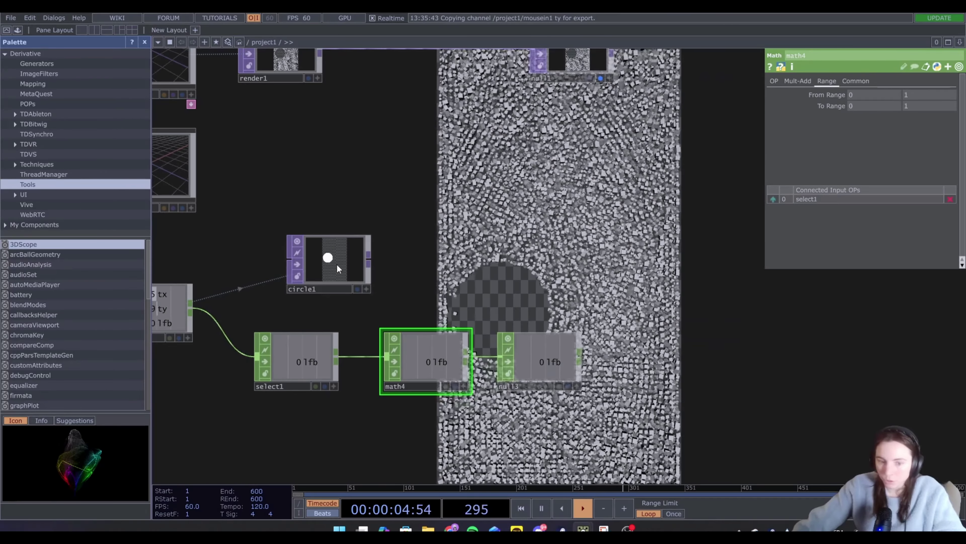
pyautogui.click(337, 264)
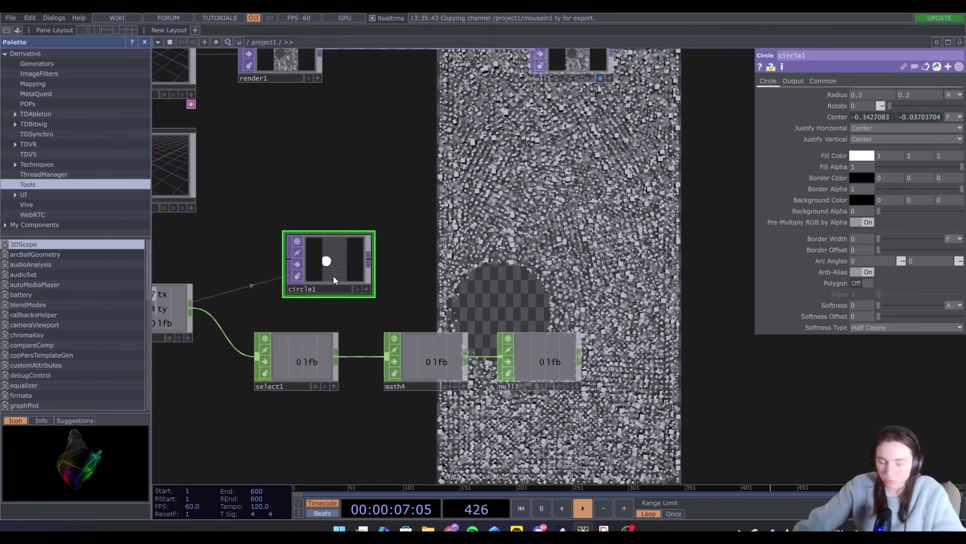
pyautogui.click(429, 353)
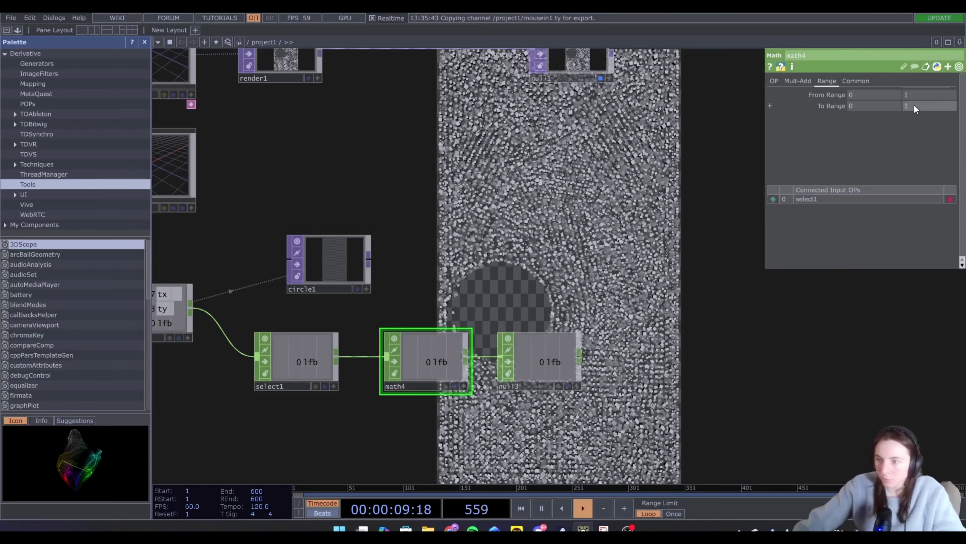
pyautogui.click(914, 106)
pyautogui.press('BackSpace')
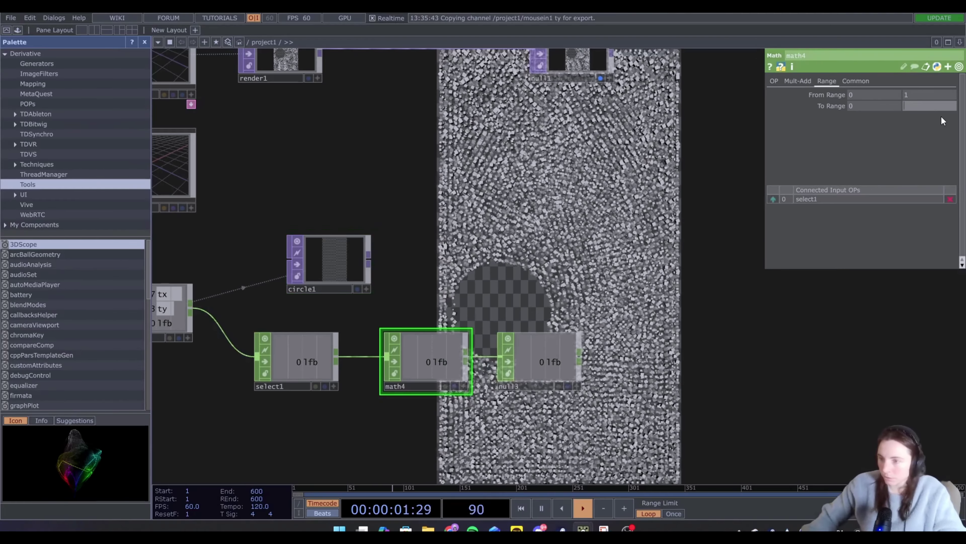
pyautogui.write('0.2')
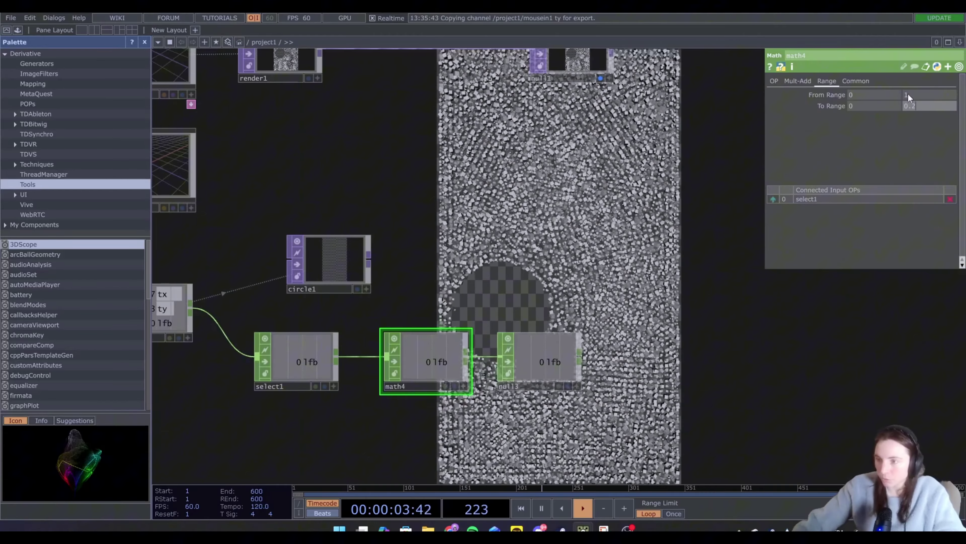
# - Link null3's lfb channel to both Radius values of circle1 as CHOP references
pyautogui.click(329, 263)
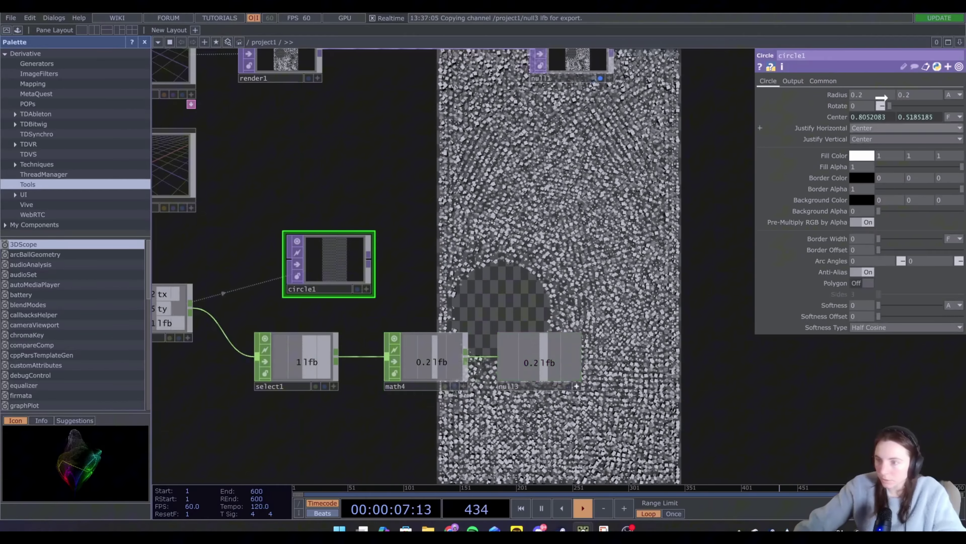
pyautogui.moveTo(881, 98); pyautogui.dragTo(861, 95)
pyautogui.click(869, 95)
pyautogui.moveTo(547, 375); pyautogui.dragTo(908, 95)
pyautogui.click(915, 94)
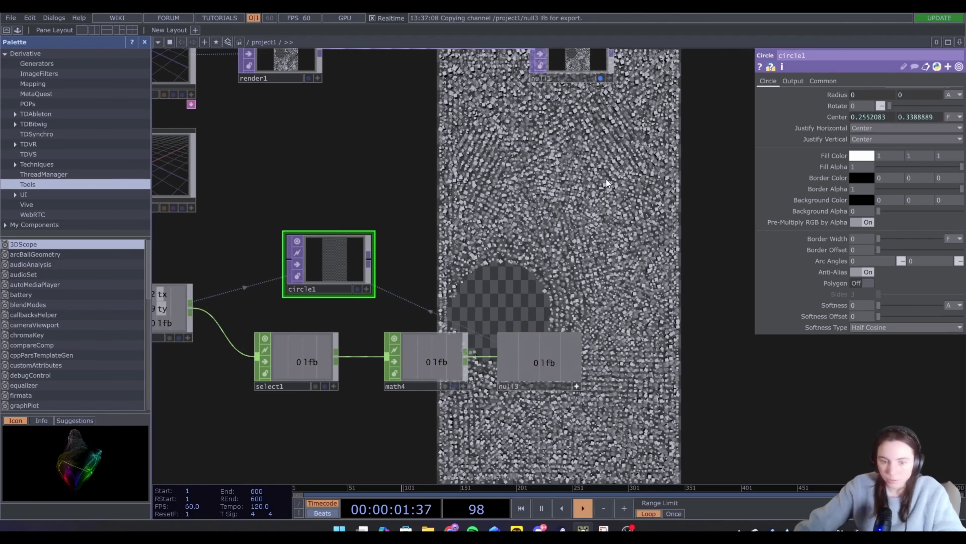
# - View circle1 in its own window and test how the circle responds to the left mouse button at various positions
pyautogui.click(321, 262)
pyautogui.click(332, 261)
pyautogui.scroll(3, 332, 261)
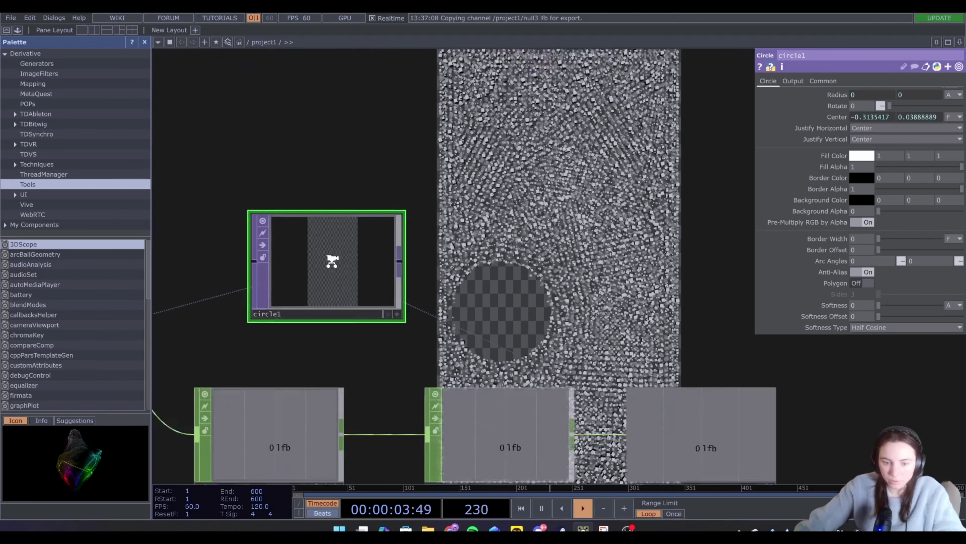
pyautogui.scroll(2, 333, 262)
pyautogui.moveTo(333, 262)
pyautogui.mouseDown()
pyautogui.moveTo(457, 233)
pyautogui.moveTo(344, 269)
pyautogui.mouseUp()
pyautogui.rightClick(348, 269)
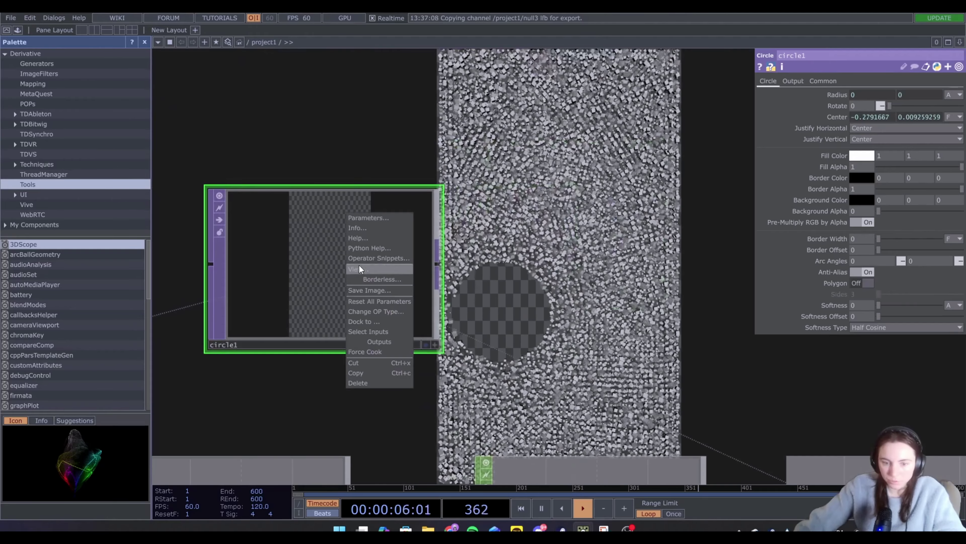
pyautogui.click(360, 269)
pyautogui.moveTo(425, 447); pyautogui.dragTo(387, 176)
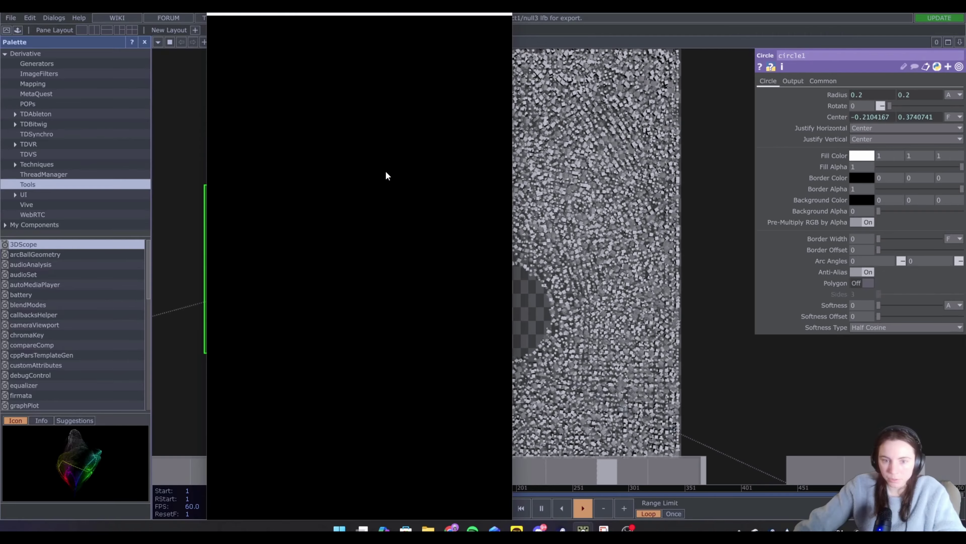
pyautogui.click(401, 287)
pyautogui.click(456, 254)
pyautogui.click(424, 149)
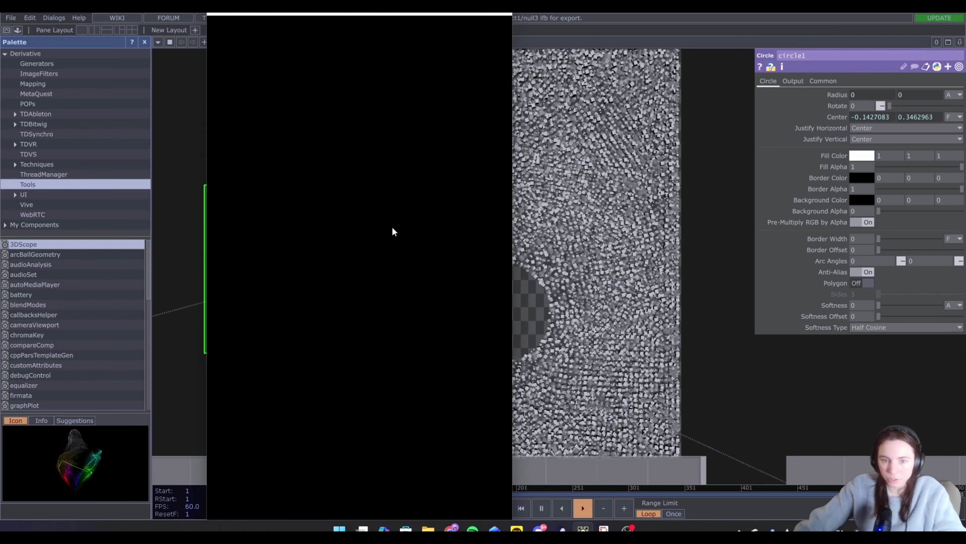
pyautogui.click(358, 328)
pyautogui.click(429, 371)
pyautogui.click(399, 199)
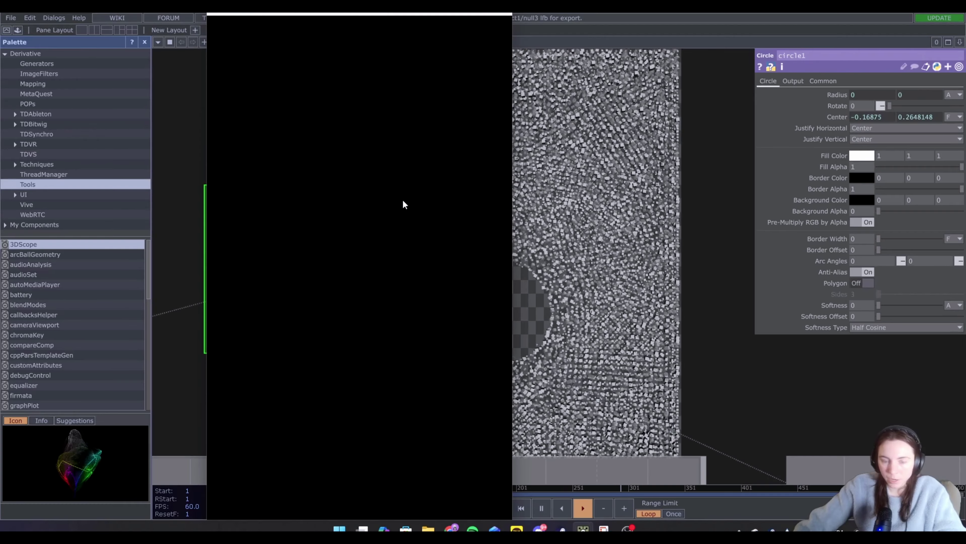
pyautogui.moveTo(404, 204); pyautogui.dragTo(402, 200)
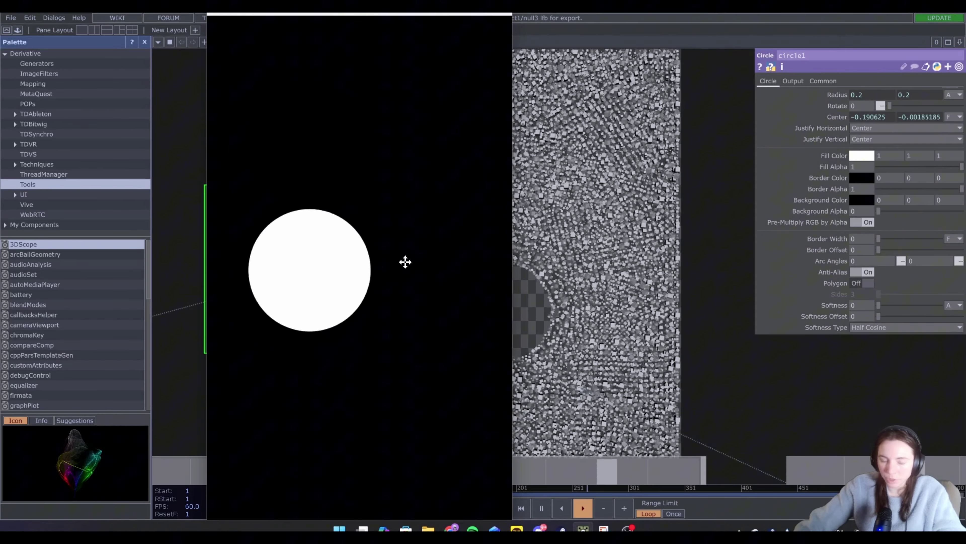
pyautogui.moveTo(406, 261); pyautogui.dragTo(379, 263)
pyautogui.scroll(-10, 596, 269)
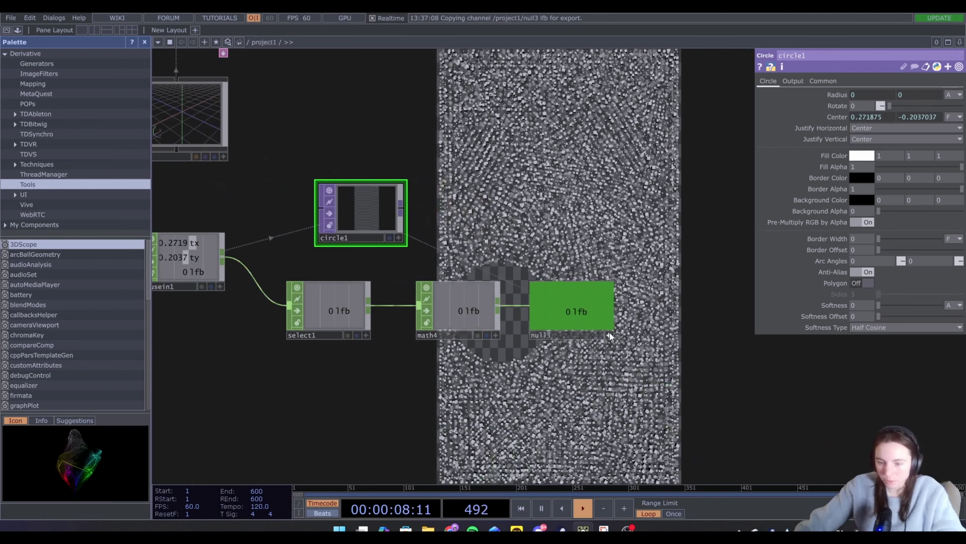
# - Insert a Lag CHOP between math4 and null3 and set both of its Lag values to 0.5
pyautogui.moveTo(609, 336); pyautogui.dragTo(669, 313)
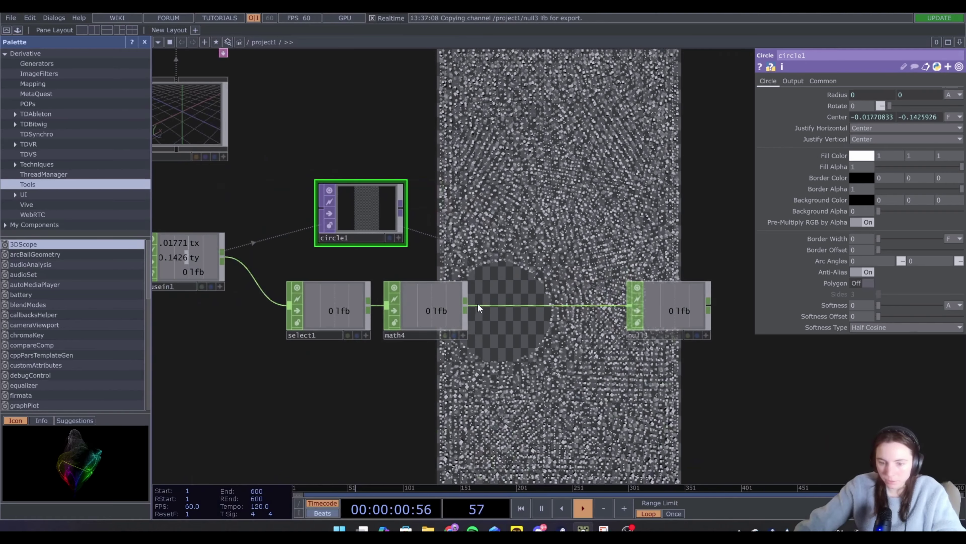
pyautogui.press('Tab')
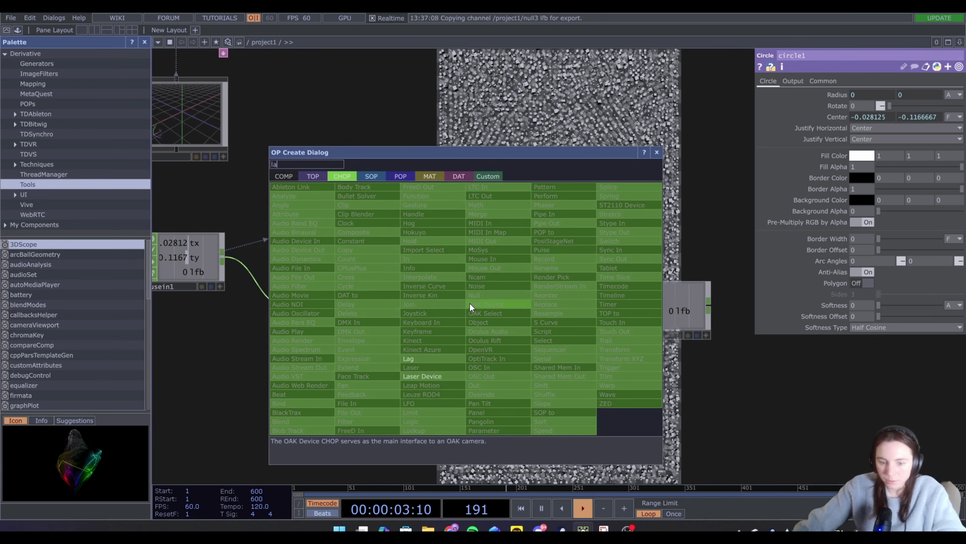
pyautogui.click(456, 358)
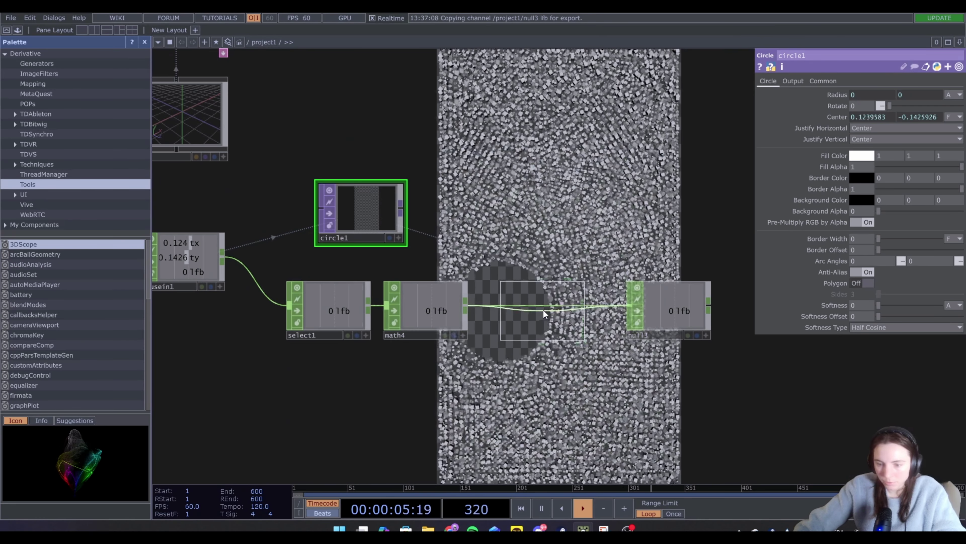
pyautogui.click(543, 309)
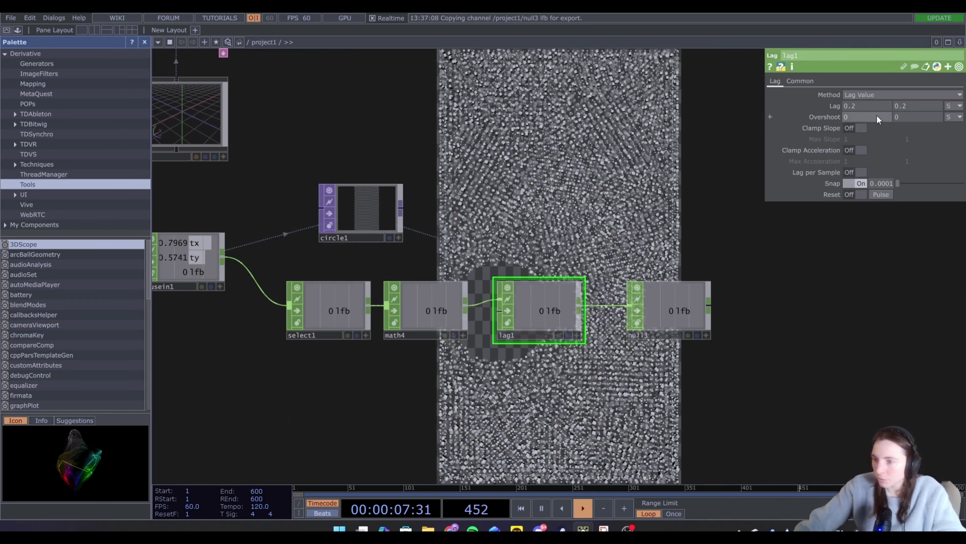
pyautogui.moveTo(845, 107); pyautogui.dragTo(879, 107, button='middle')
# - View circle1 in its own window again to check the lagged growing and shrinking, and close the window
pyautogui.scroll(1, 355, 224)
pyautogui.scroll(2, 355, 225)
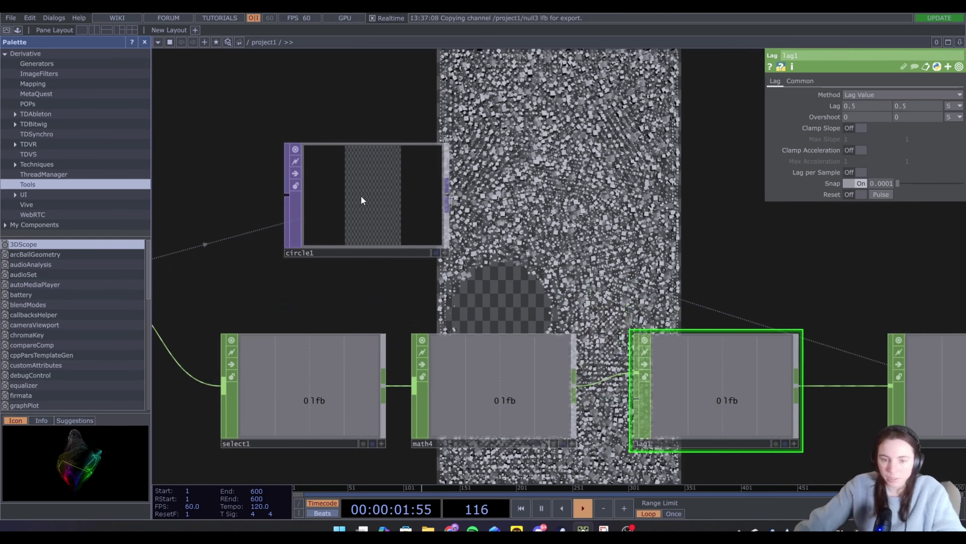
pyautogui.rightClick(364, 198)
pyautogui.click(388, 196)
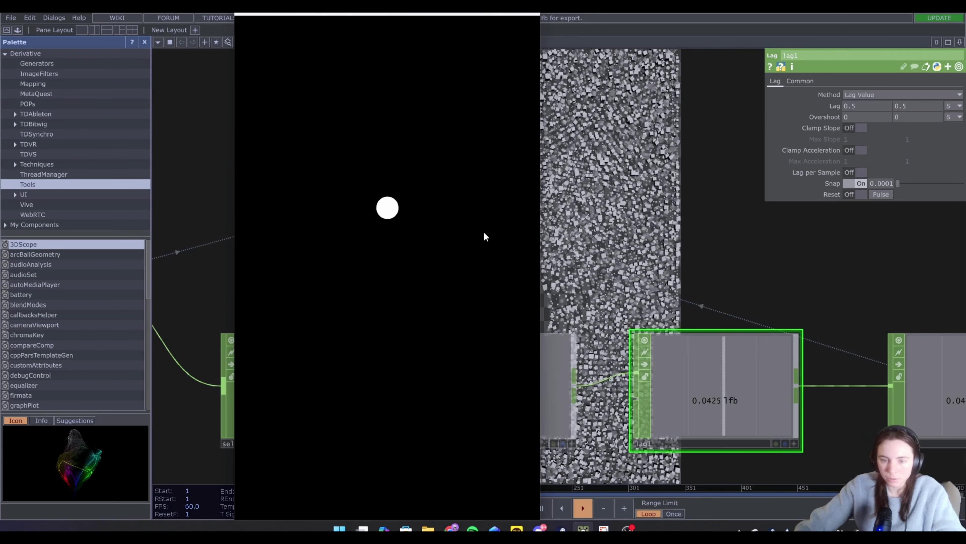
pyautogui.click(534, 18)
pyautogui.scroll(-4, 528, 183)
pyautogui.moveTo(585, 156); pyautogui.dragTo(611, 263)
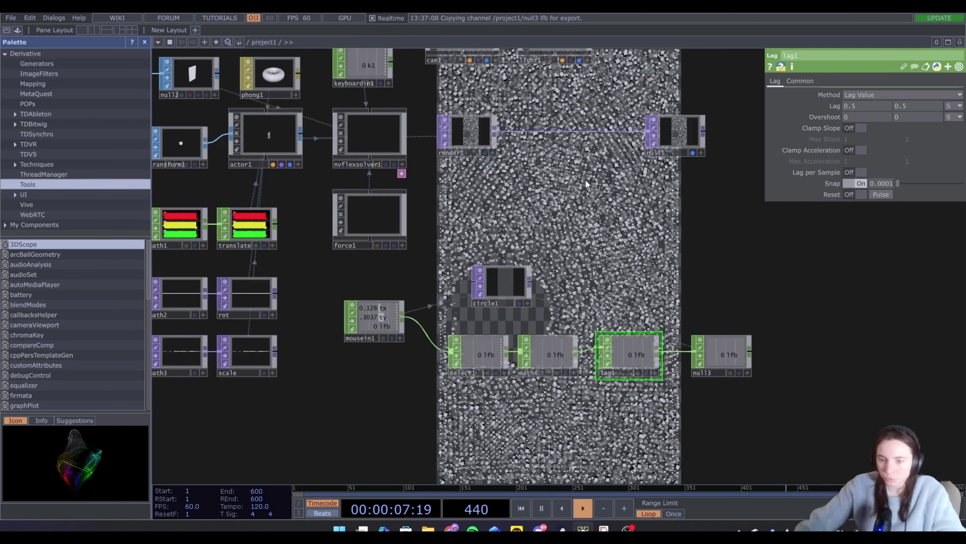
# - Link null3's lfb channel to the force field Radius of force1 as a CHOP reference
pyautogui.click(375, 220)
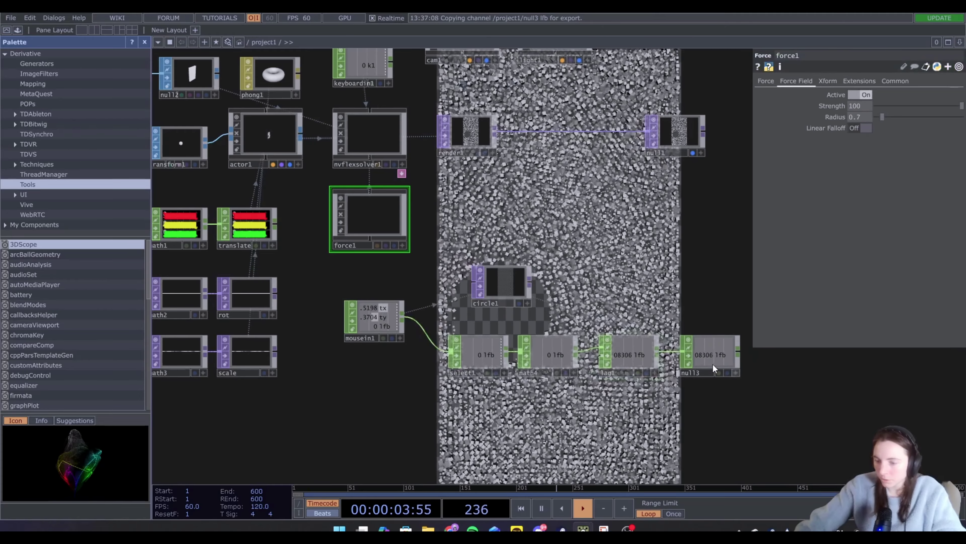
pyautogui.click(735, 373)
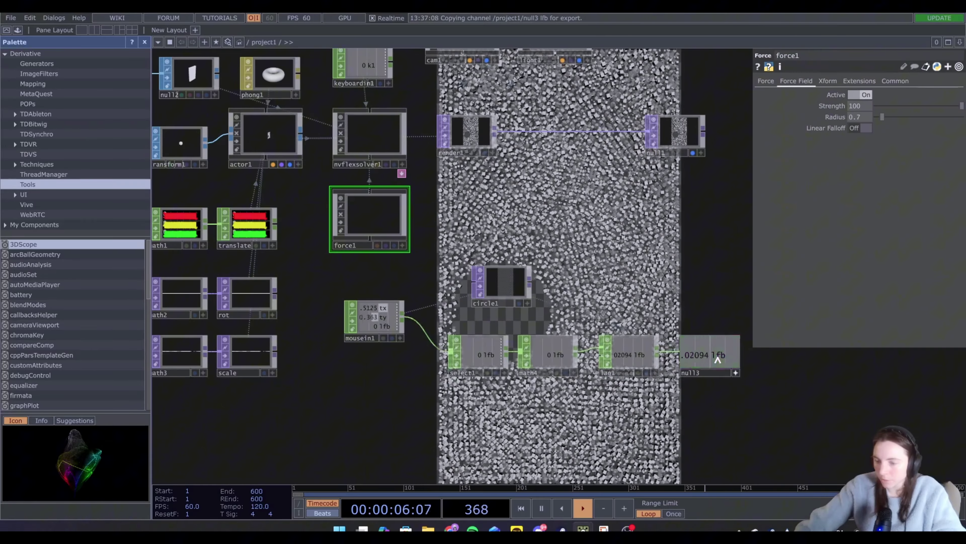
pyautogui.click(862, 121)
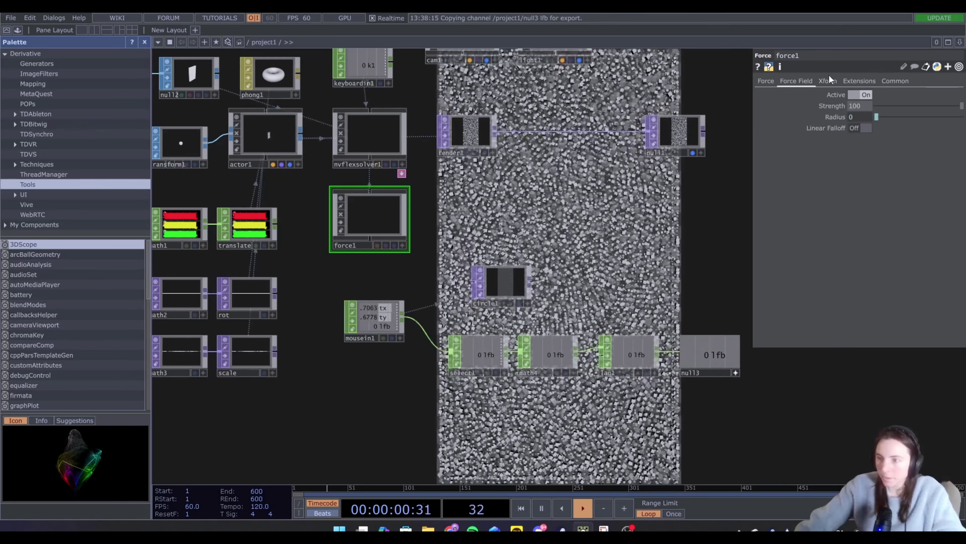
# - Link mousein1's tx and ty channels to force1's Translate X and Y as CHOP references
pyautogui.click(827, 82)
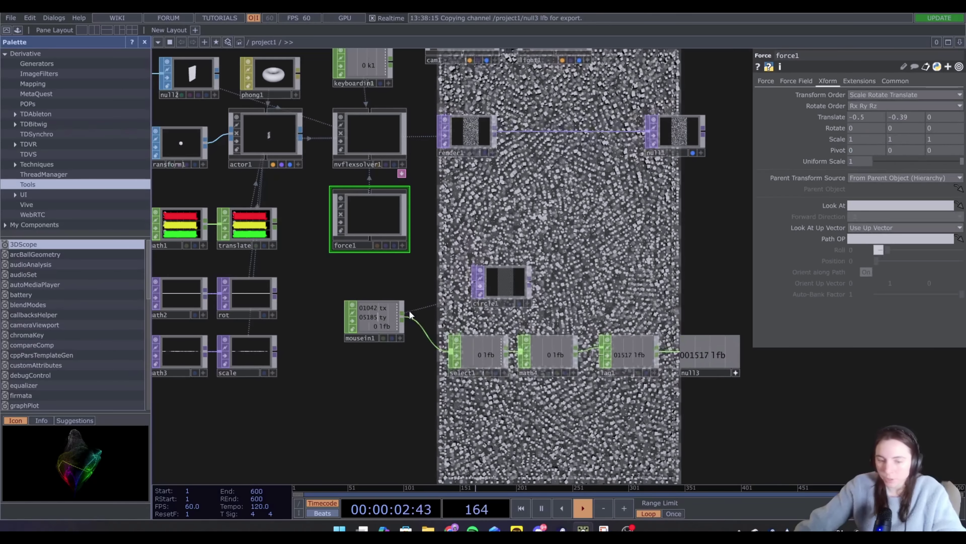
pyautogui.click(874, 115)
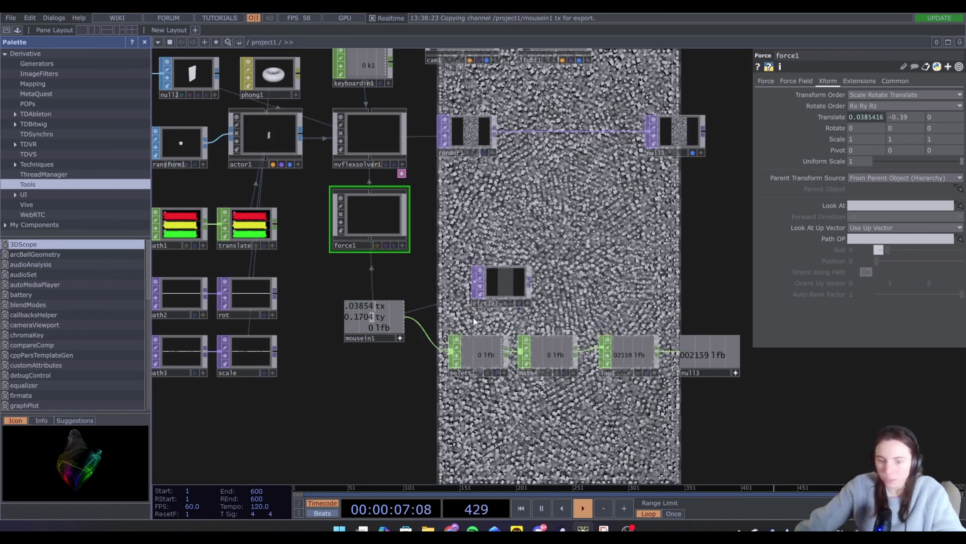
pyautogui.moveTo(381, 318); pyautogui.dragTo(910, 118)
pyautogui.click(913, 118)
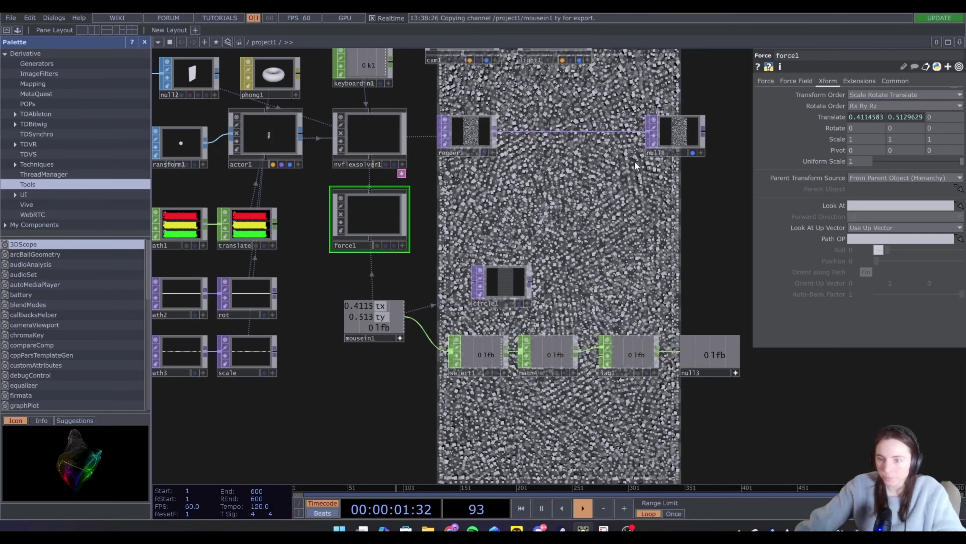
# - Test the mouse-driven force on the particles and raise the upper To Range value of math4 to 0.6
pyautogui.moveTo(582, 216); pyautogui.dragTo(554, 302)
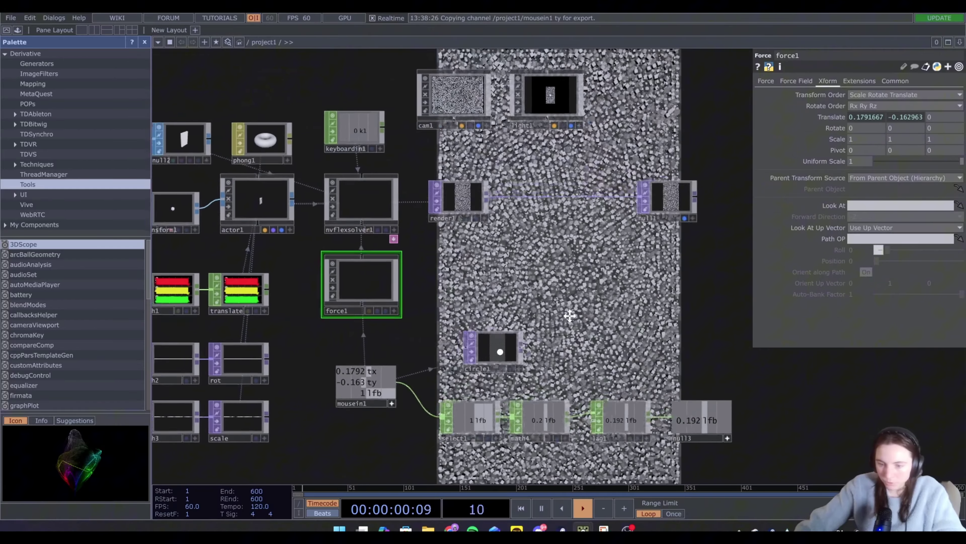
pyautogui.click(532, 425)
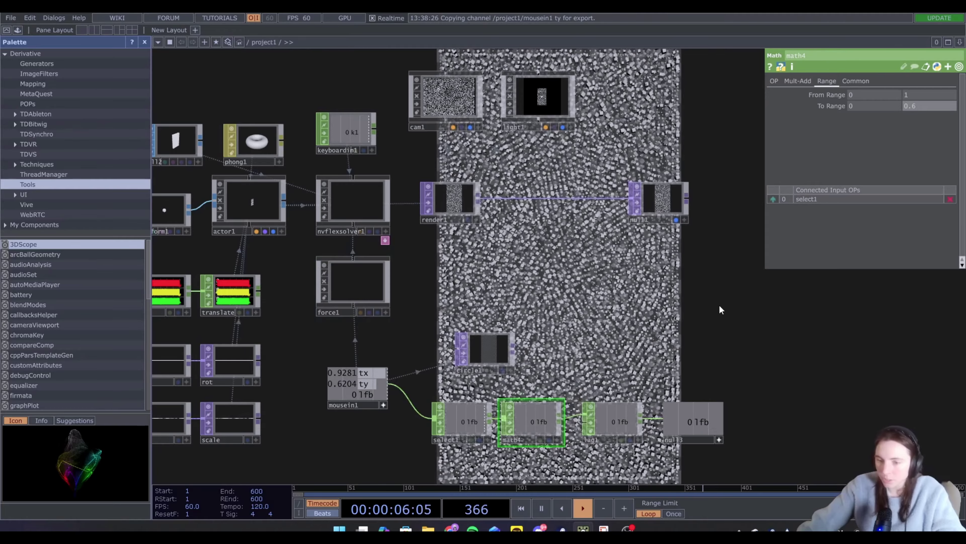
# - Test the mouse force on the particles again and move null1 farther away from render1 to make room
pyautogui.moveTo(608, 287); pyautogui.dragTo(601, 289)
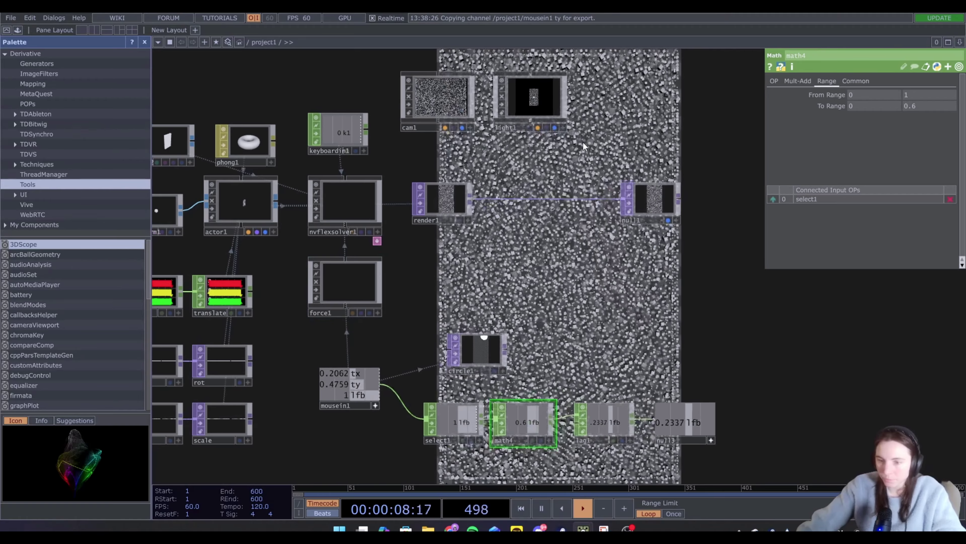
pyautogui.click(583, 142)
pyautogui.moveTo(502, 276); pyautogui.dragTo(454, 271)
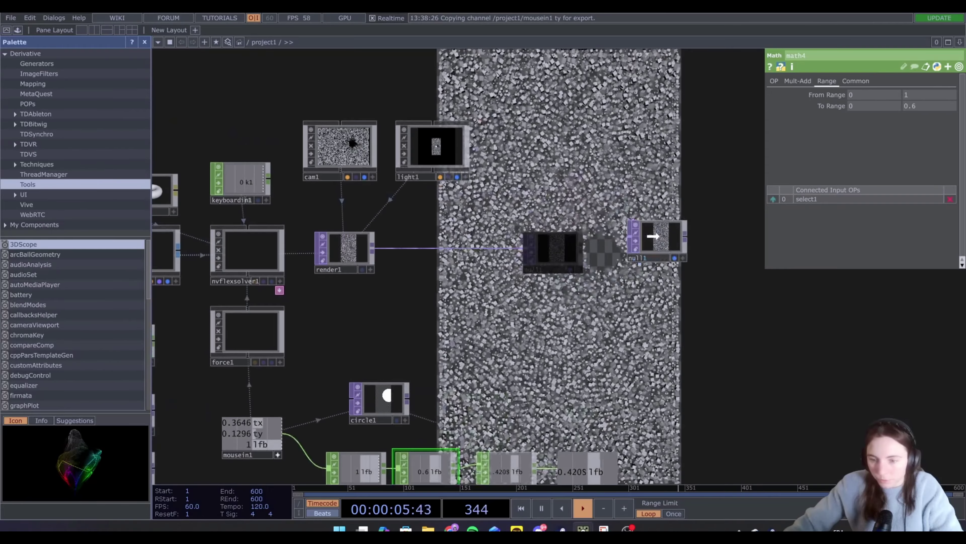
pyautogui.moveTo(656, 240); pyautogui.dragTo(664, 248)
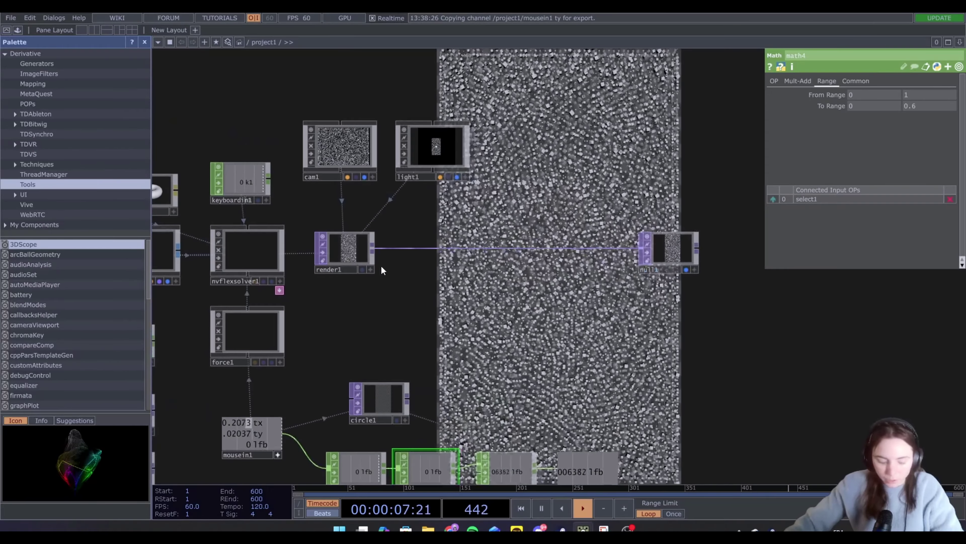
# - Add a Bloom TOP to the network near render1's output
pyautogui.press('Tab')
pyautogui.click(225, 136)
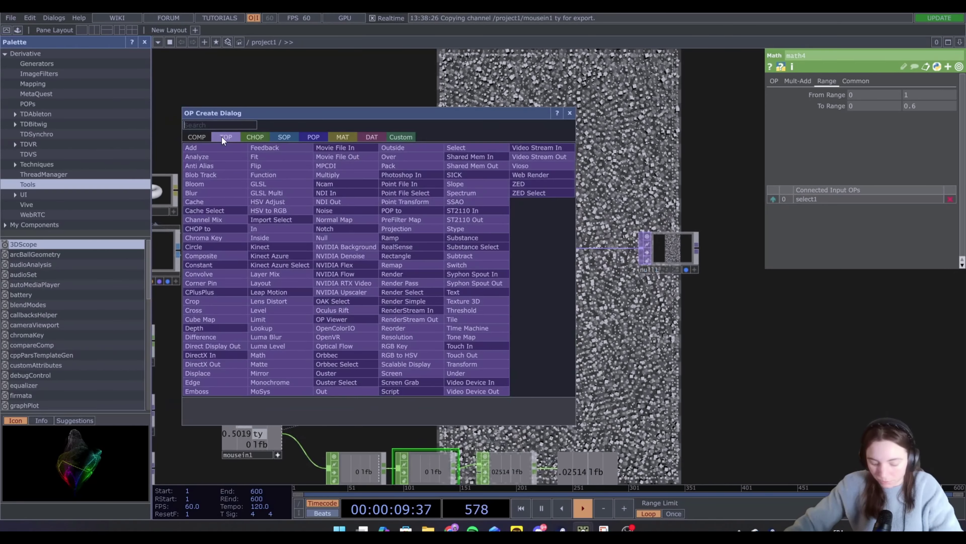
pyautogui.write('b')
pyautogui.click(213, 184)
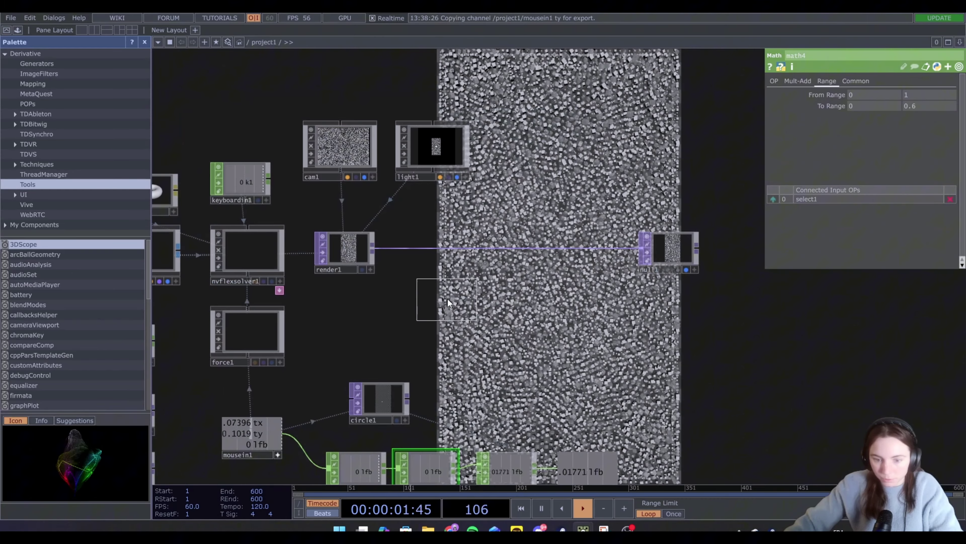
pyautogui.click(443, 284)
# - Append a Level TOP to bloom1 and wire render1's output into bloom1
pyautogui.rightClick(468, 282)
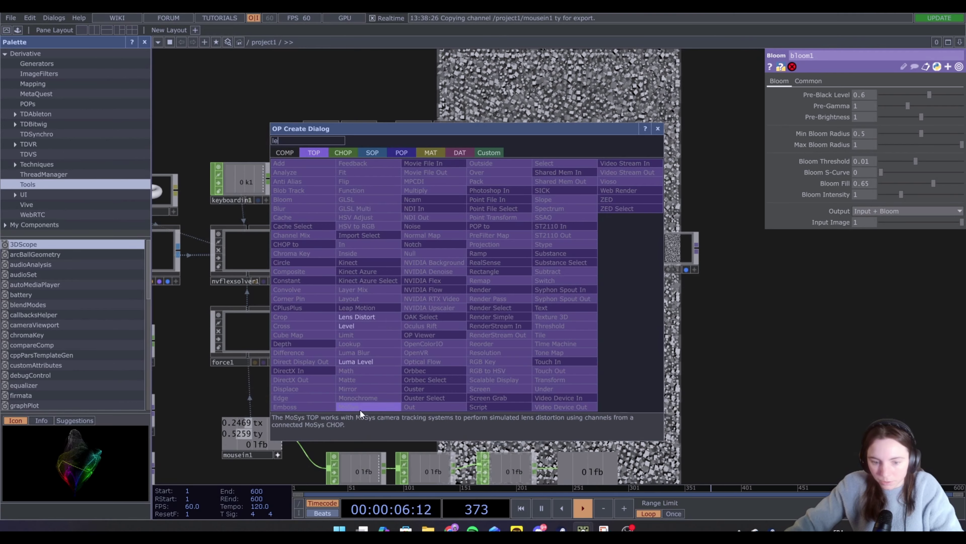
pyautogui.click(375, 326)
pyautogui.click(514, 288)
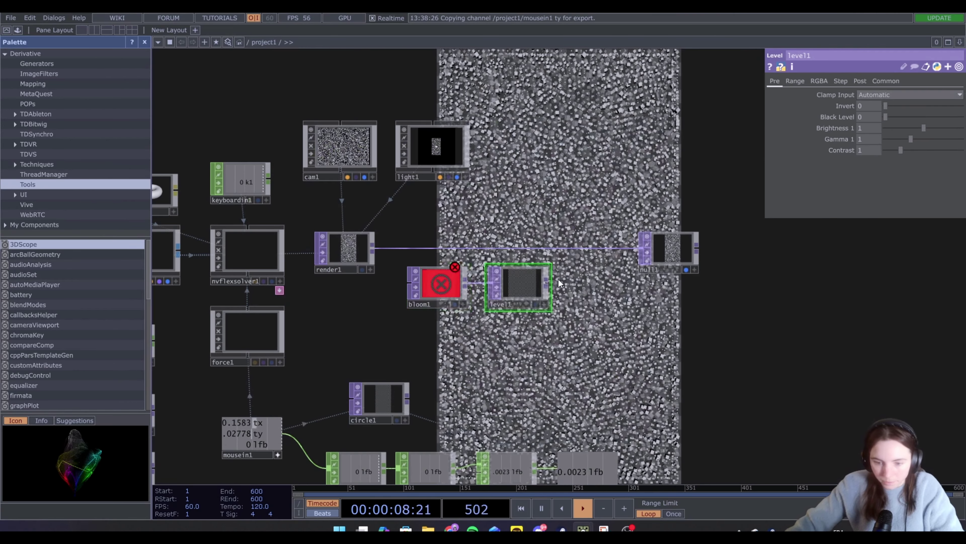
pyautogui.moveTo(372, 248); pyautogui.dragTo(397, 283)
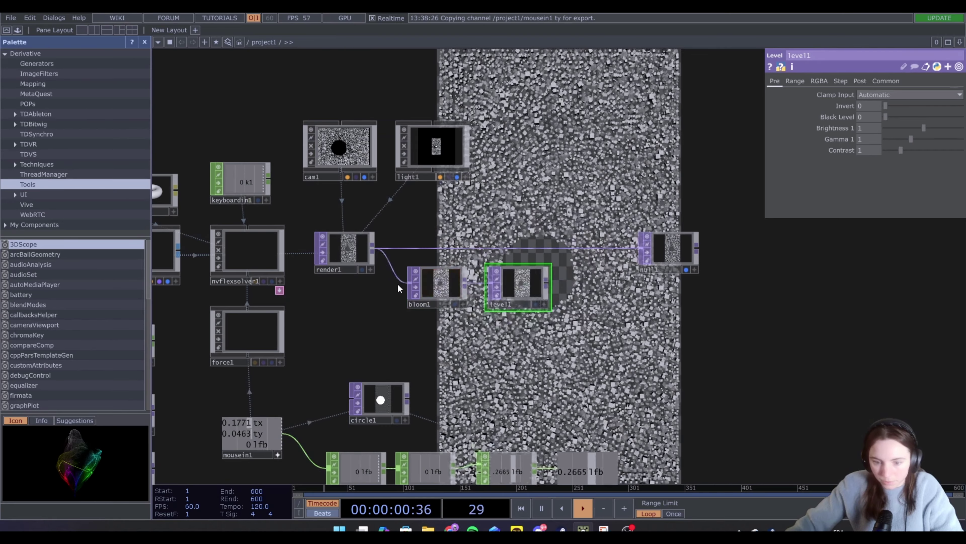
# - Set bloom1's Pre-Black Level to 0, Min Bloom Radius to 0.3 and Output to Bloom
pyautogui.scroll(5, 447, 288)
pyautogui.click(446, 288)
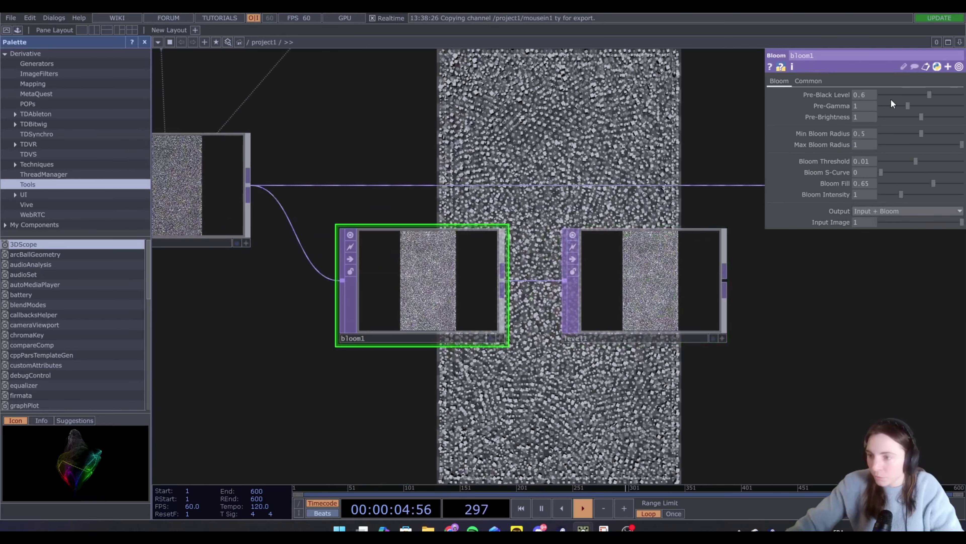
pyautogui.moveTo(929, 96); pyautogui.dragTo(868, 101)
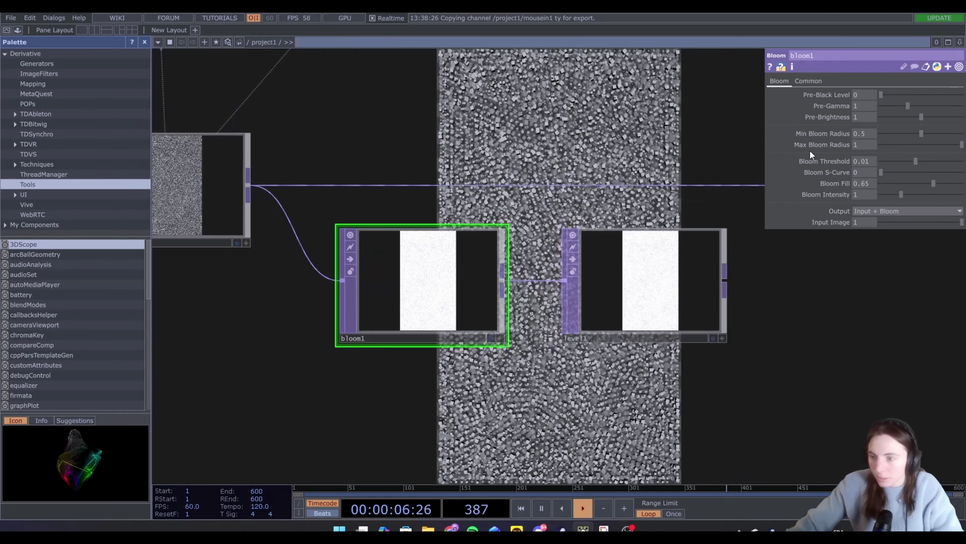
pyautogui.click(867, 131)
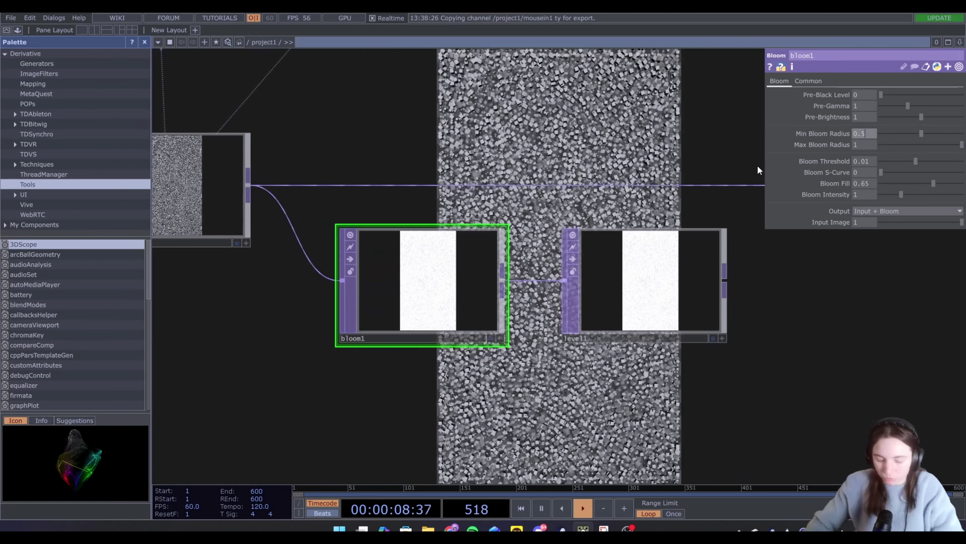
pyautogui.write('0.3')
pyautogui.press('Return')
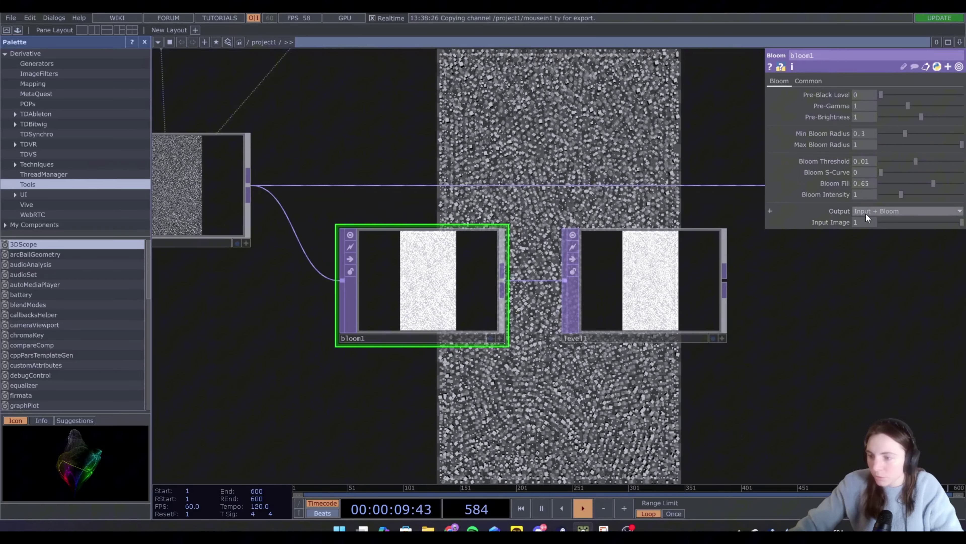
pyautogui.click(866, 216)
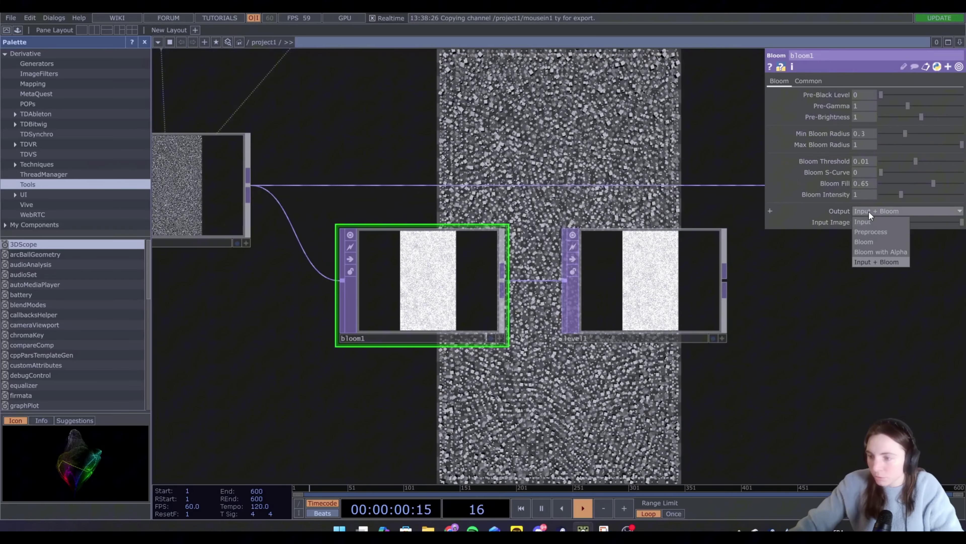
pyautogui.click(868, 238)
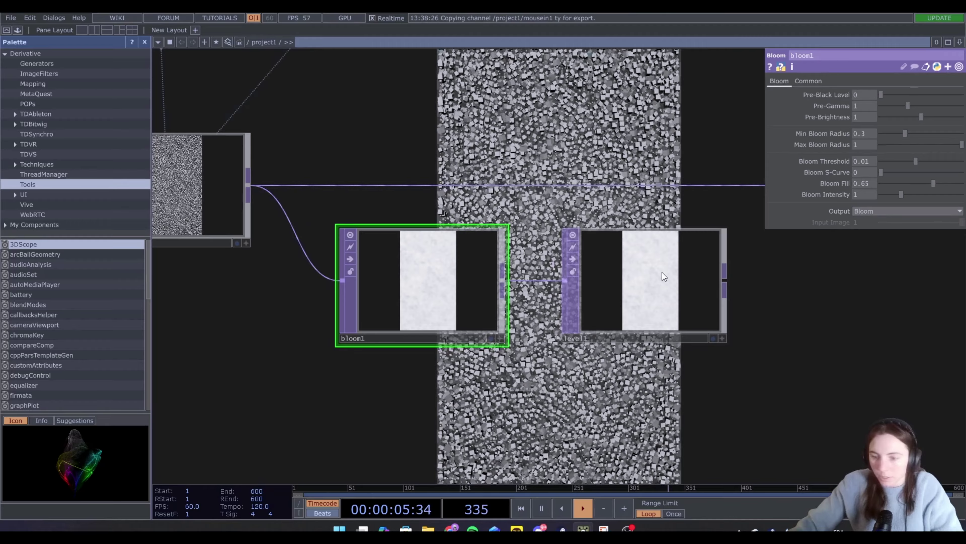
# - Set level1's Invert to 1 and Black Level to 0.5, checking how the force hole shows in the inverted bloom
pyautogui.click(664, 276)
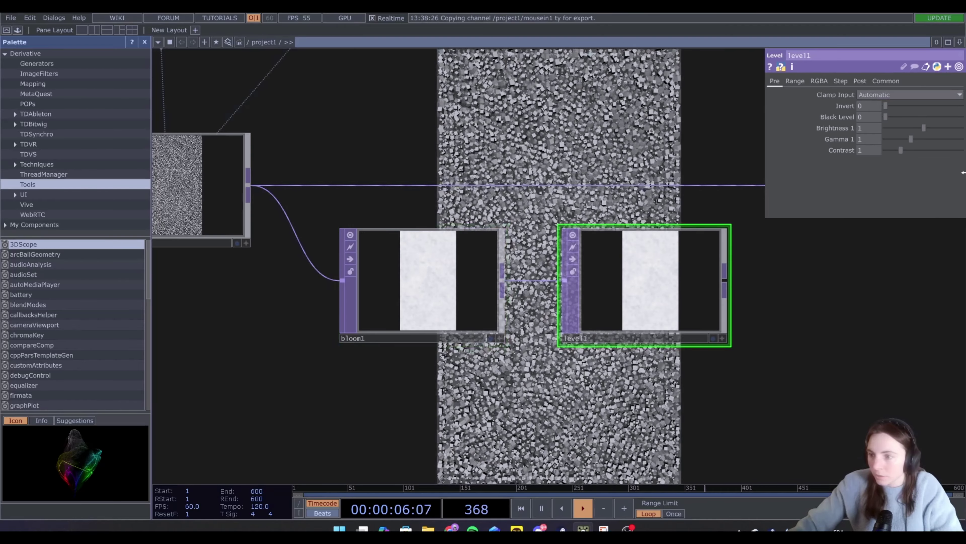
pyautogui.moveTo(891, 105); pyautogui.dragTo(963, 111)
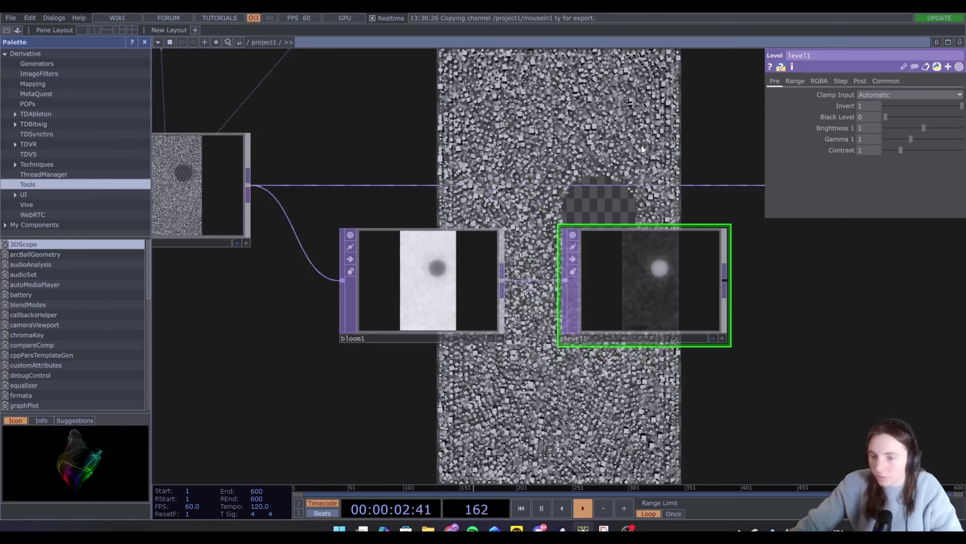
pyautogui.moveTo(642, 145); pyautogui.dragTo(615, 146)
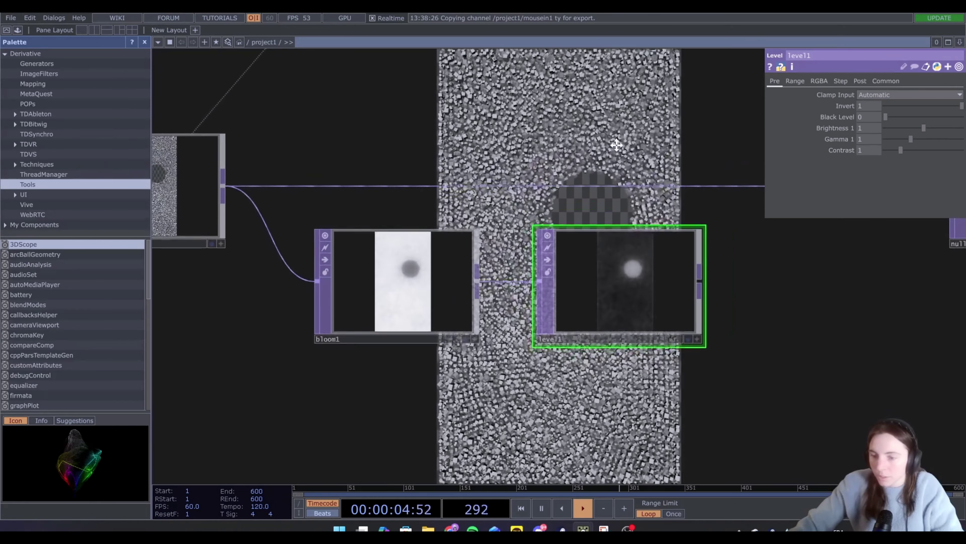
pyautogui.moveTo(545, 108); pyautogui.dragTo(523, 121)
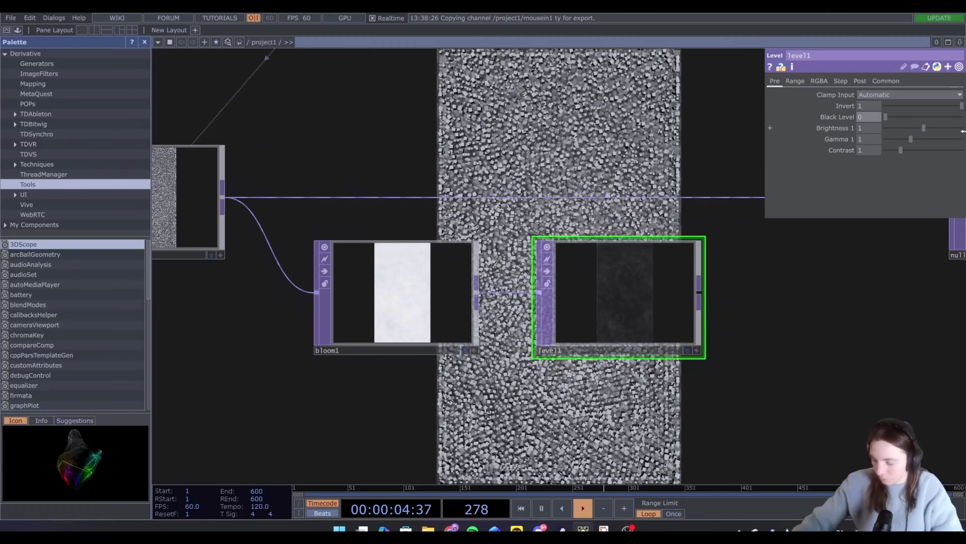
pyautogui.write('0.5')
pyautogui.click(843, 337)
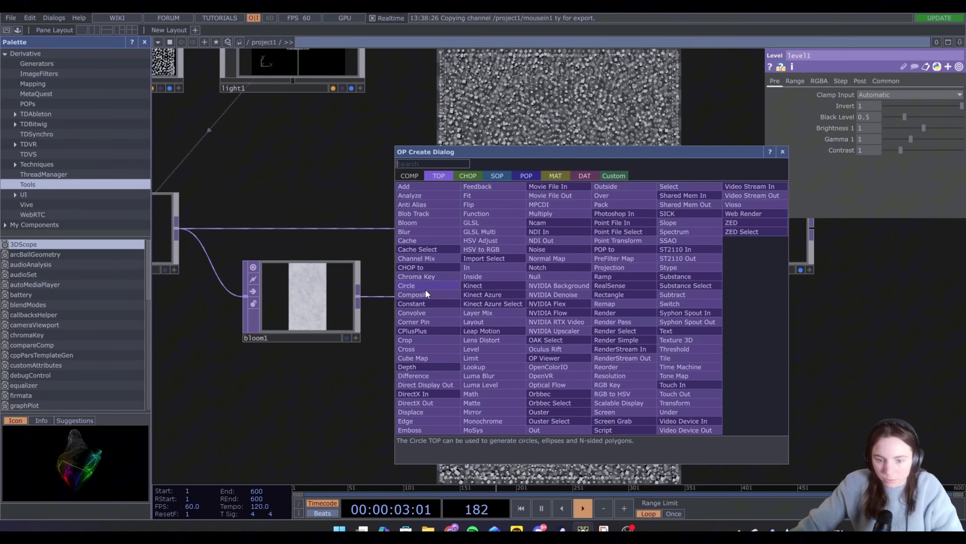
# - Add a Composite TOP and wire render1 and level1 into it as inputs
pyautogui.click(425, 294)
pyautogui.click(593, 200)
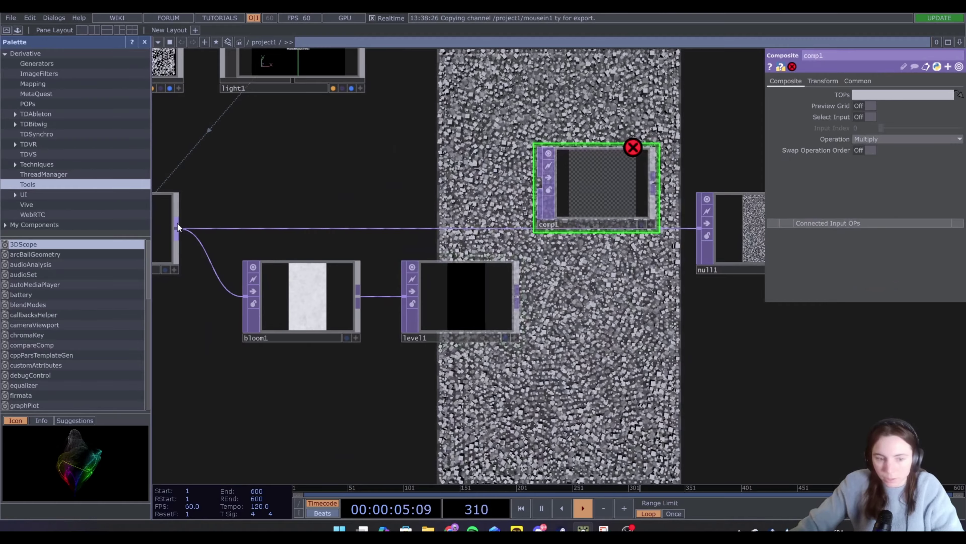
pyautogui.moveTo(177, 227); pyautogui.dragTo(540, 183)
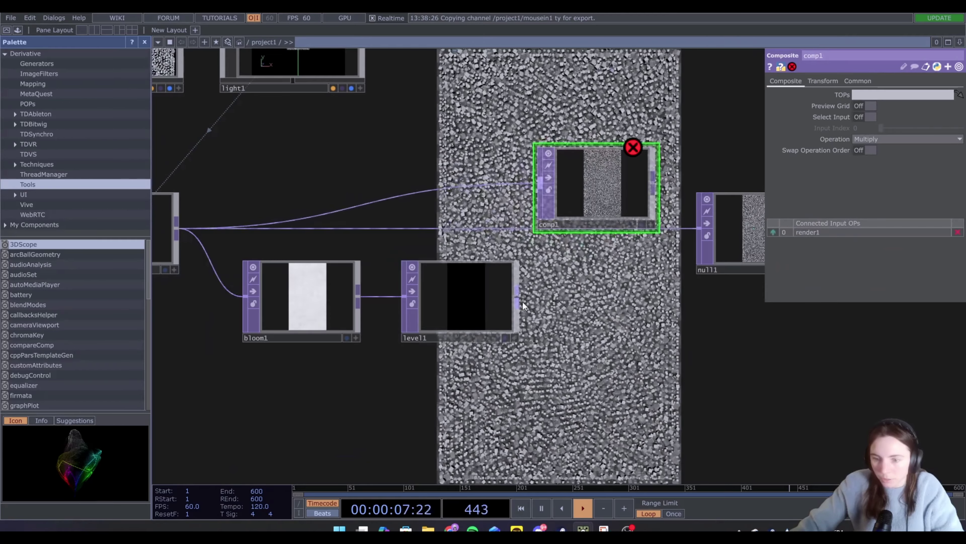
pyautogui.moveTo(516, 303); pyautogui.dragTo(538, 218)
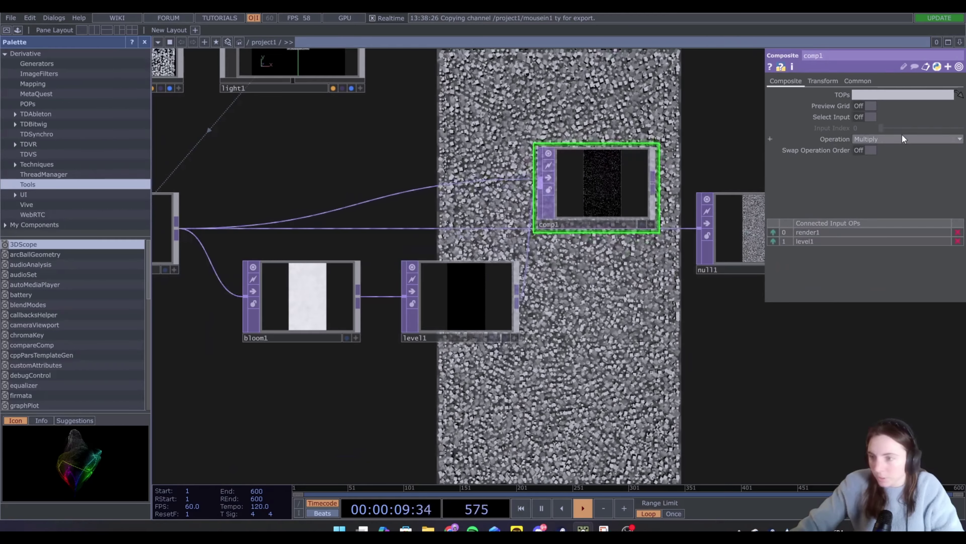
# - Set comp1's Operation to Add and insert comp1 into the connection leading to null1
pyautogui.click(902, 136)
pyautogui.click(867, 150)
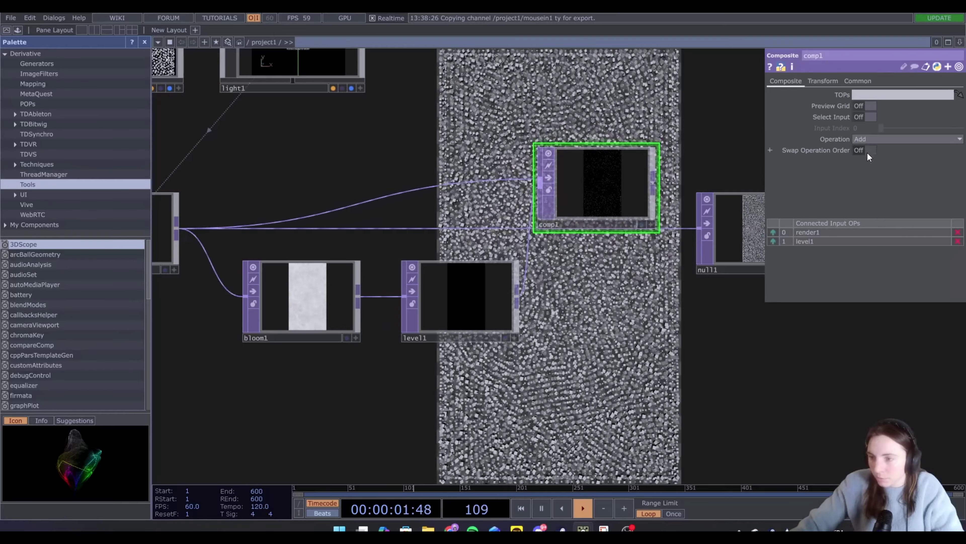
pyautogui.moveTo(622, 163); pyautogui.dragTo(622, 186)
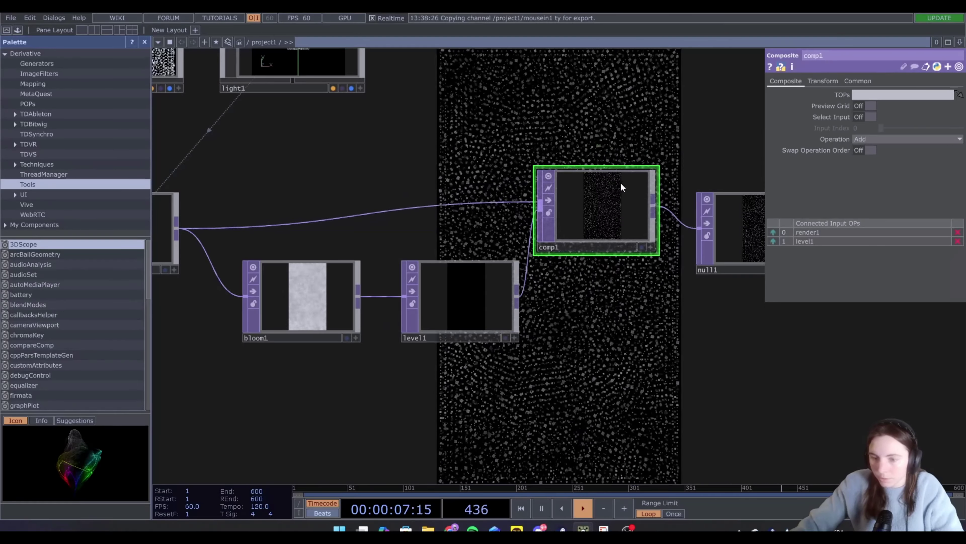
# - Move null1 farther from comp1, then add a Feedback TOP and wire comp1's output into it
pyautogui.scroll(-5, 620, 186)
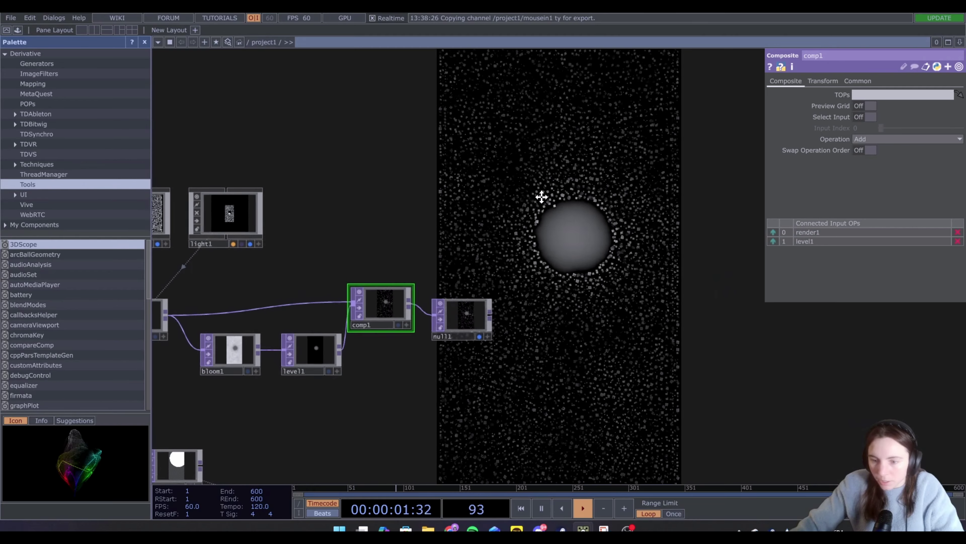
pyautogui.moveTo(542, 197); pyautogui.dragTo(535, 184)
pyautogui.moveTo(479, 297); pyautogui.dragTo(607, 273)
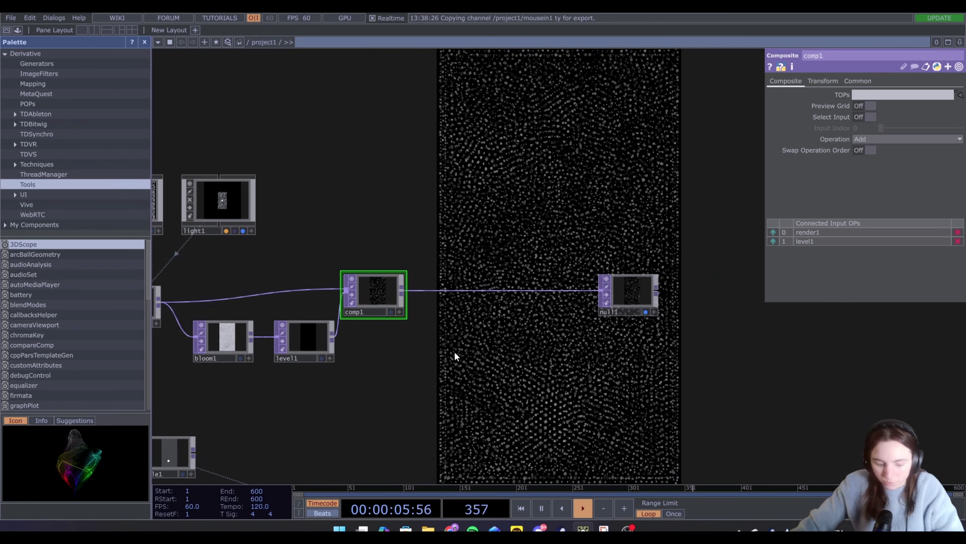
pyautogui.press('Tab')
pyautogui.write('fe')
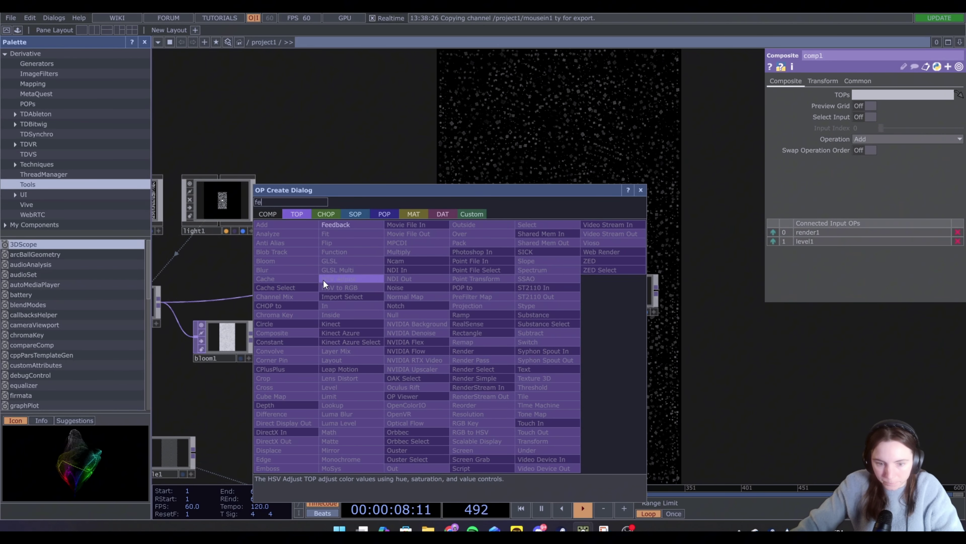
pyautogui.click(356, 224)
pyautogui.click(477, 336)
pyautogui.moveTo(404, 293); pyautogui.dragTo(449, 333)
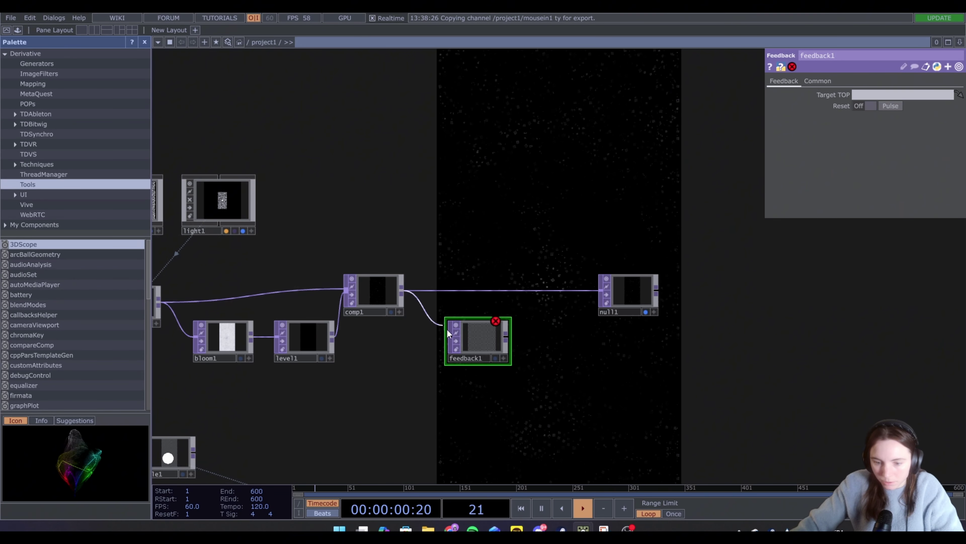
# - Append a Level TOP and then a Blur TOP after feedback1
pyautogui.click(495, 345)
pyautogui.write('le')
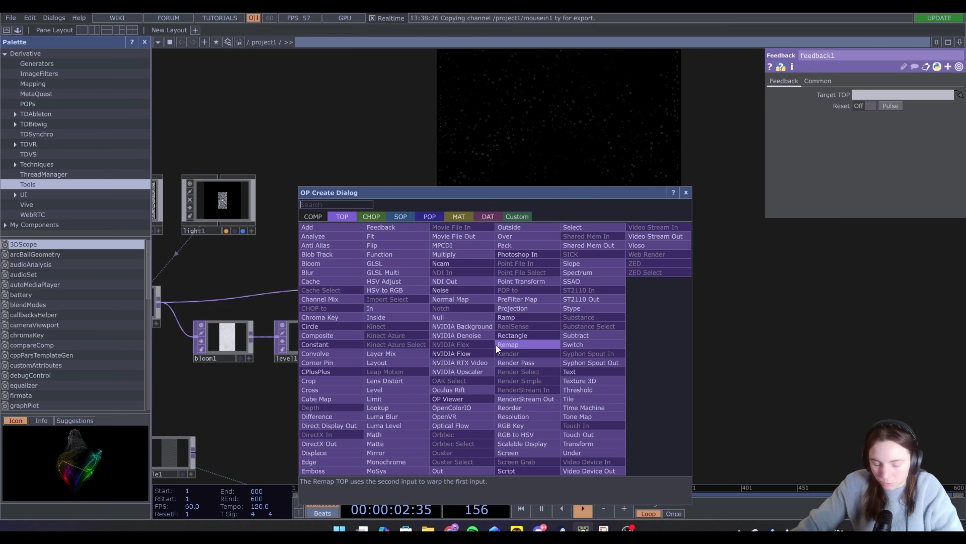
pyautogui.click(419, 391)
pyautogui.click(541, 354)
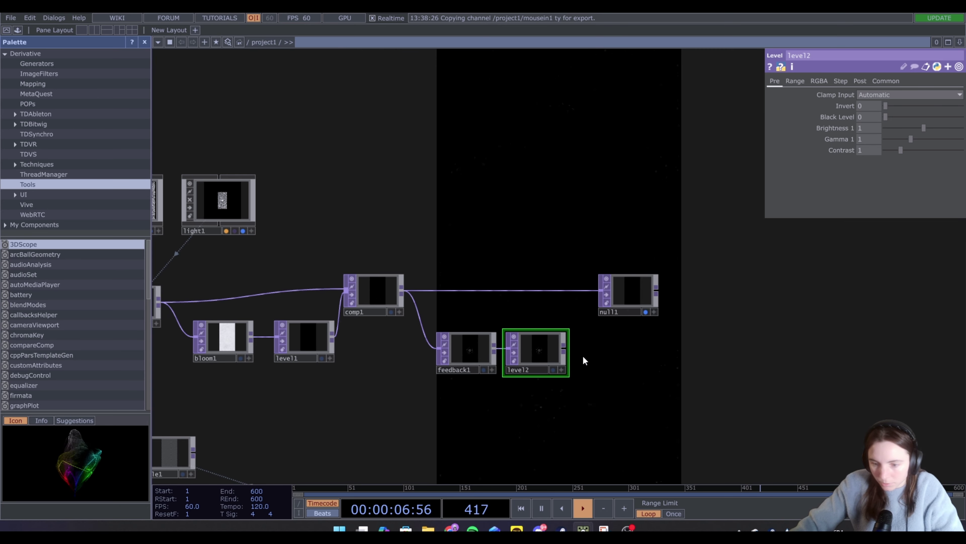
pyautogui.click(568, 351)
pyautogui.click(386, 280)
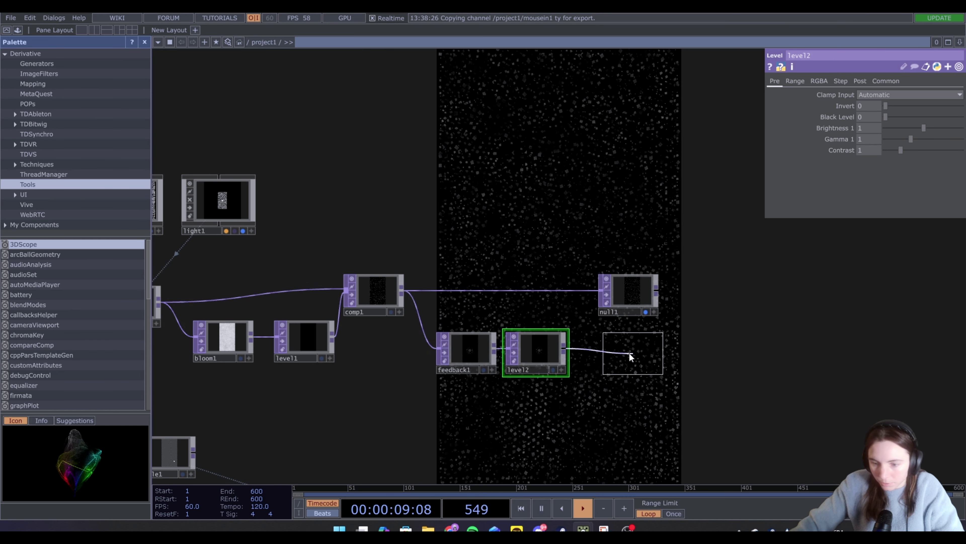
pyautogui.click(617, 352)
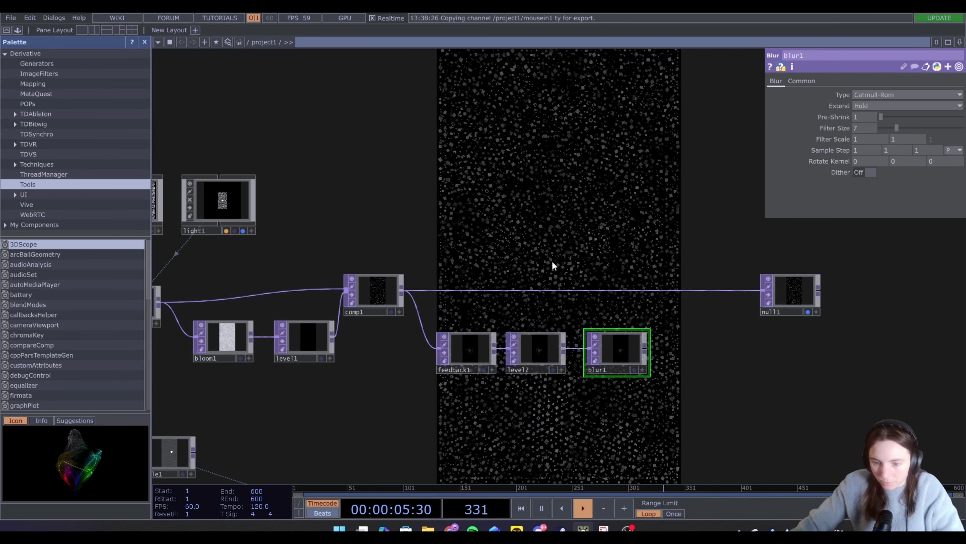
# - Insert a Composite TOP between comp1 and null1 and wire blur1 into it as the second input
pyautogui.press('Tab')
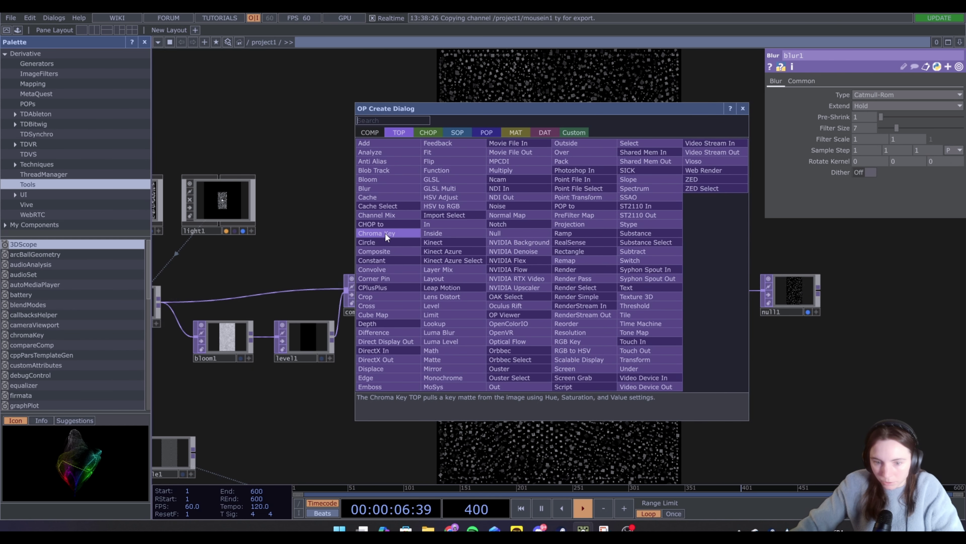
pyautogui.click(390, 248)
pyautogui.click(682, 288)
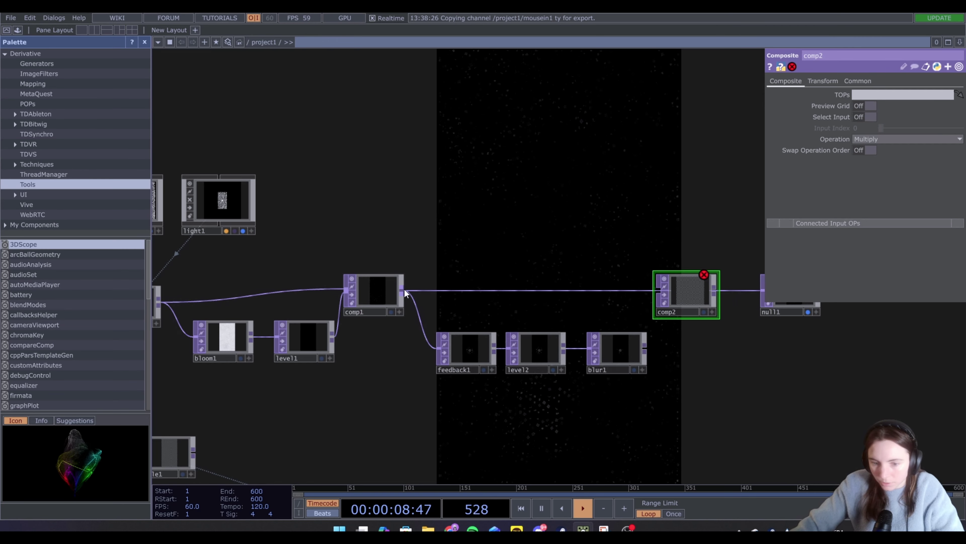
pyautogui.moveTo(644, 348); pyautogui.dragTo(659, 291)
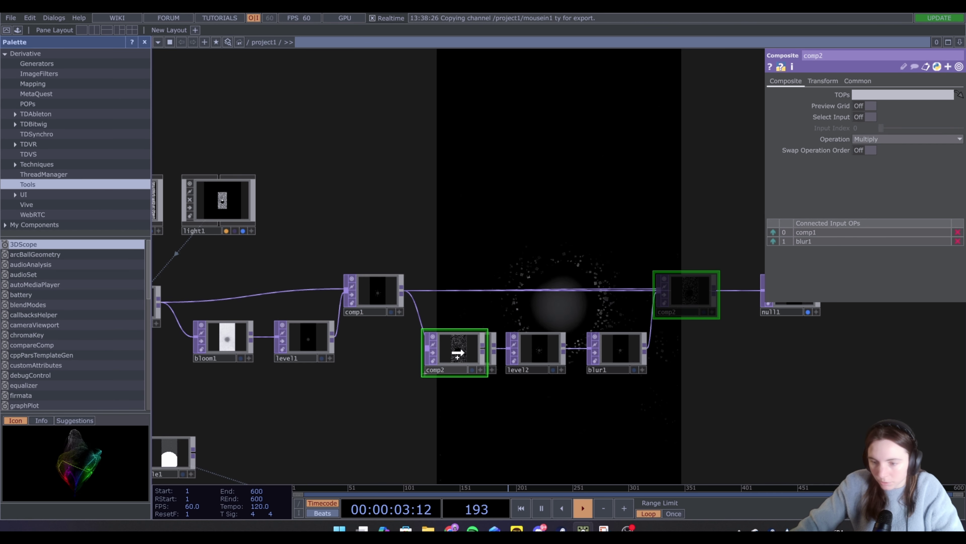
# - Set feedback1's Target TOP to comp2 and export keyboardin1's k1 channel to its Reset parameter
pyautogui.click(469, 353)
pyautogui.scroll(-4, 490, 304)
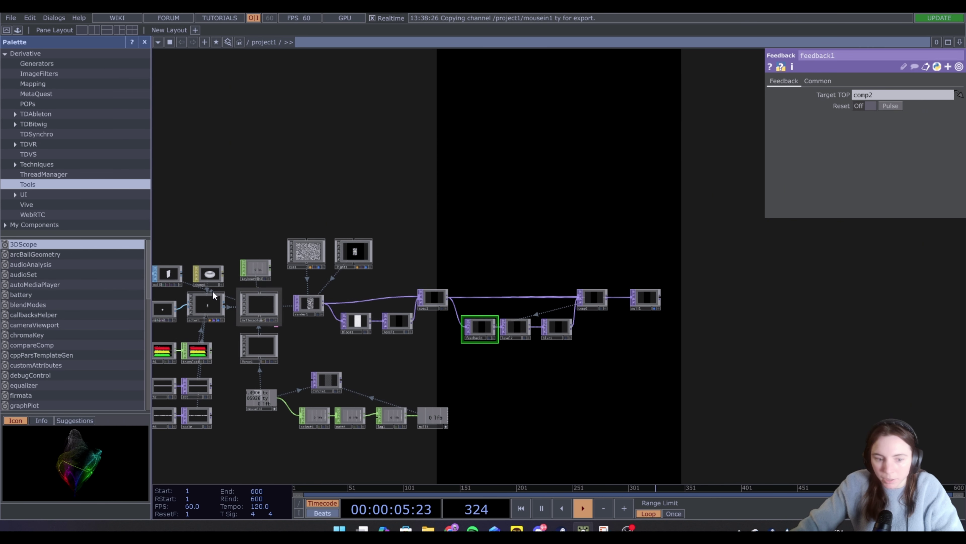
pyautogui.click(268, 278)
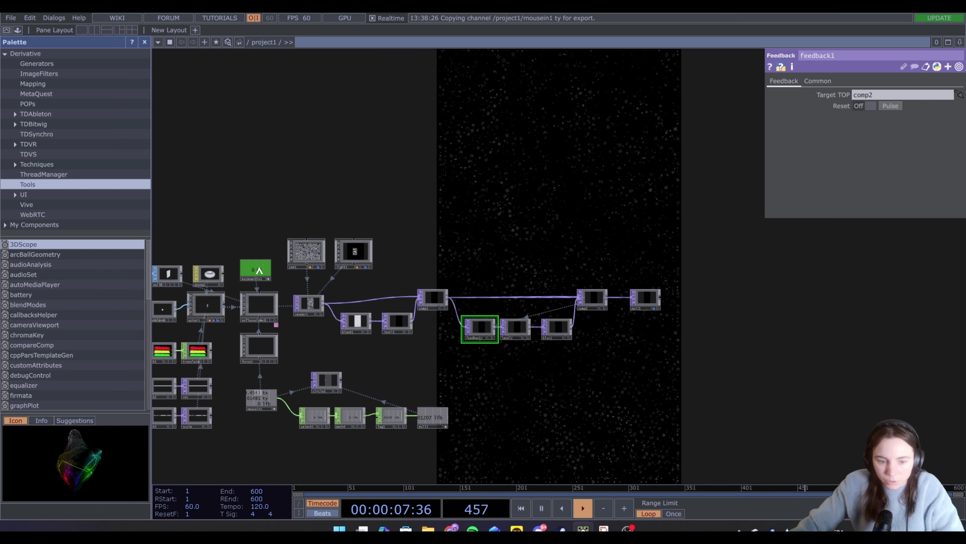
pyautogui.moveTo(256, 270); pyautogui.dragTo(862, 106)
pyautogui.click(872, 102)
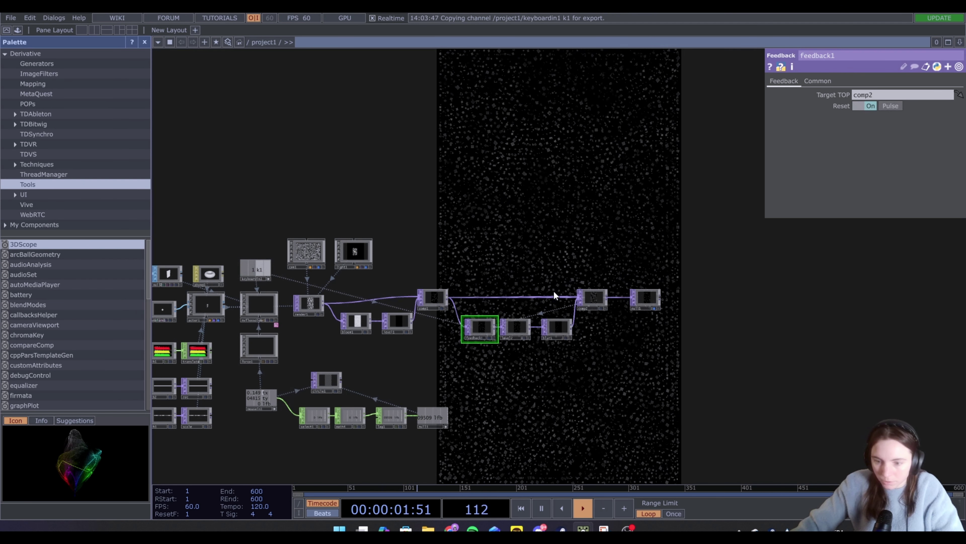
# - Set comp2's Operation to Add and move null1 slightly farther from comp2
pyautogui.scroll(3, 551, 289)
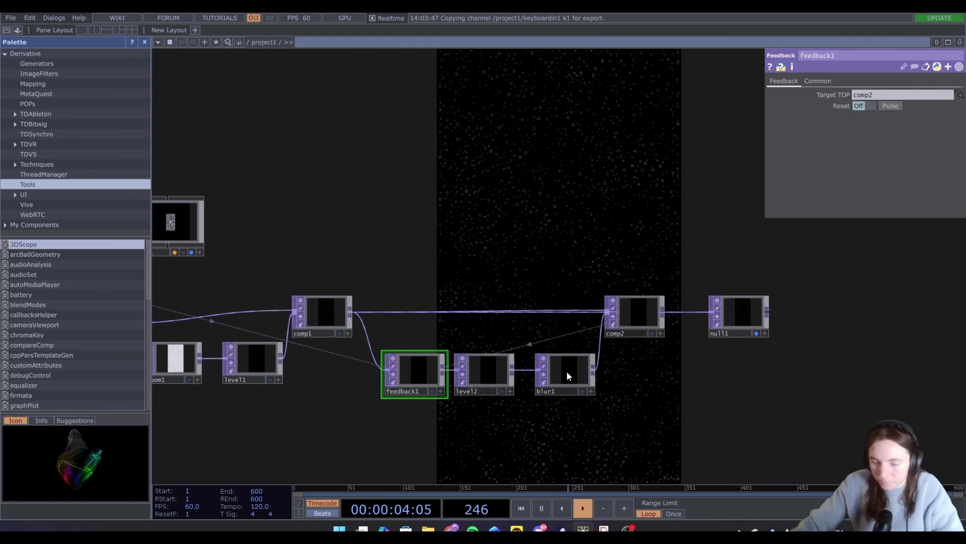
pyautogui.click(629, 301)
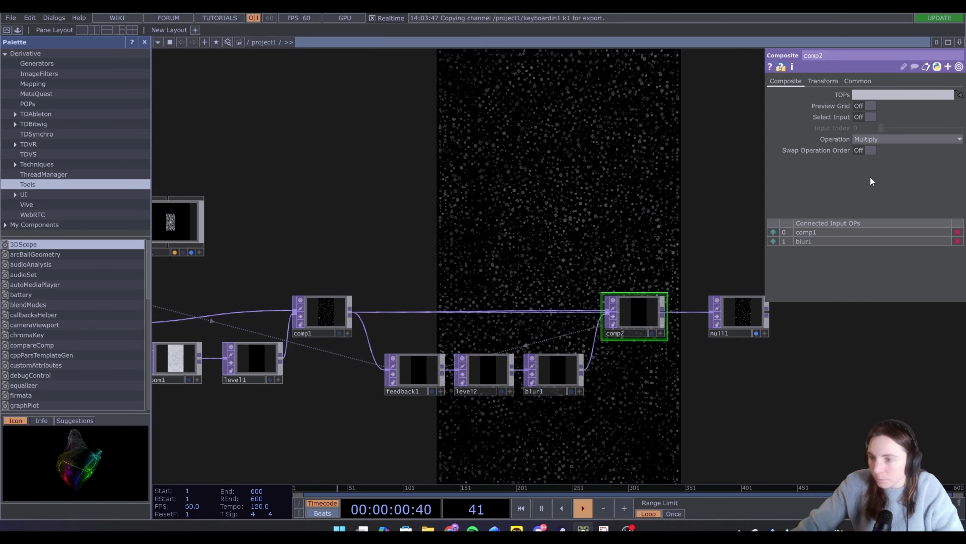
pyautogui.click(872, 138)
pyautogui.click(871, 149)
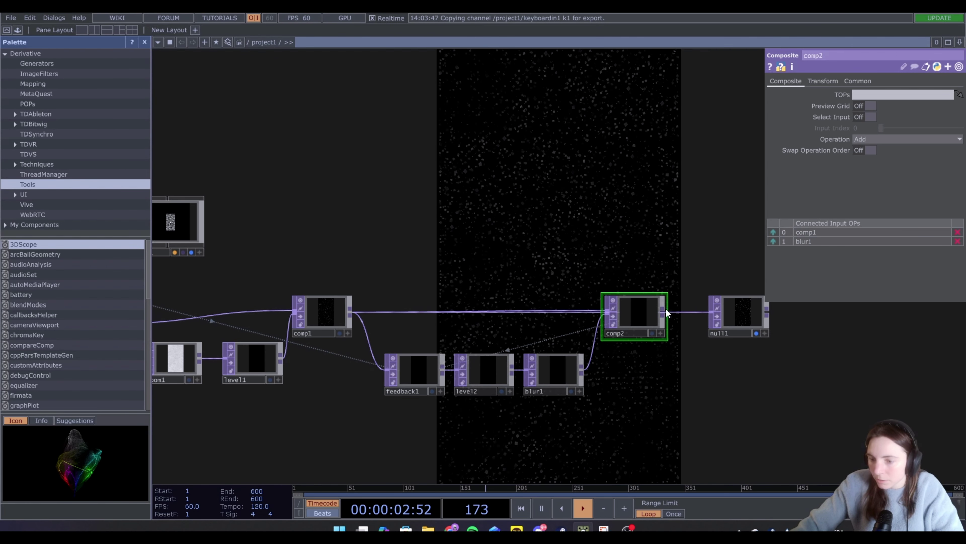
pyautogui.moveTo(724, 323); pyautogui.dragTo(746, 318)
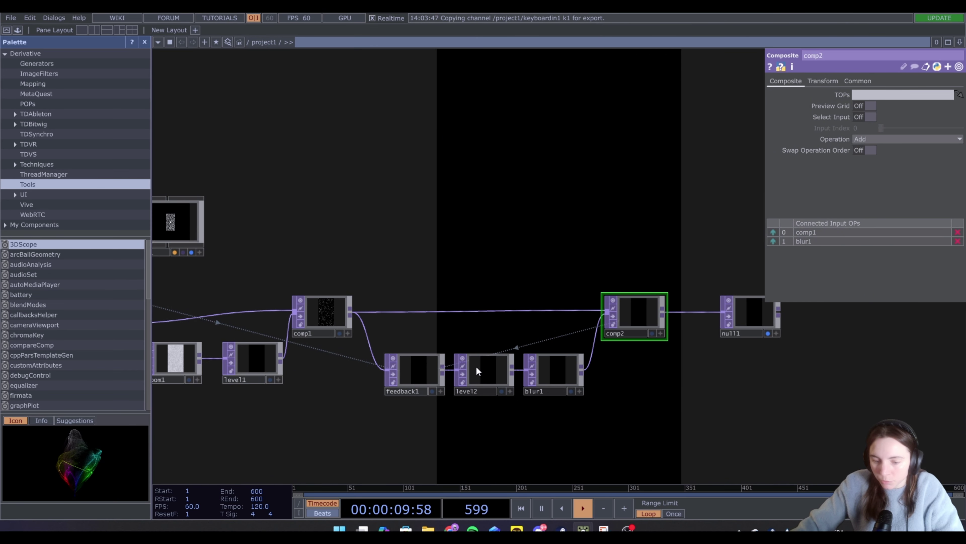
# - Set level2's post Opacity to 0.3
pyautogui.click(487, 366)
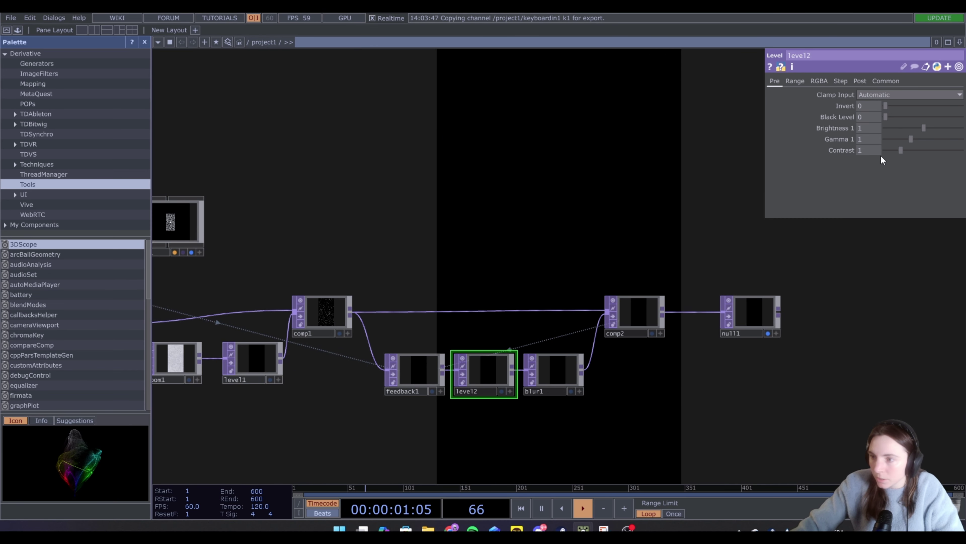
pyautogui.click(860, 81)
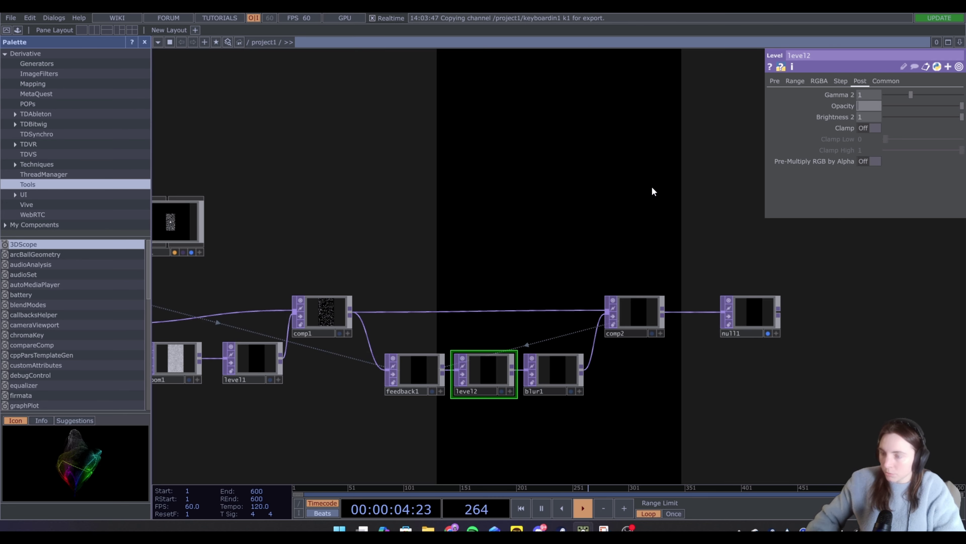
pyautogui.write('0.')
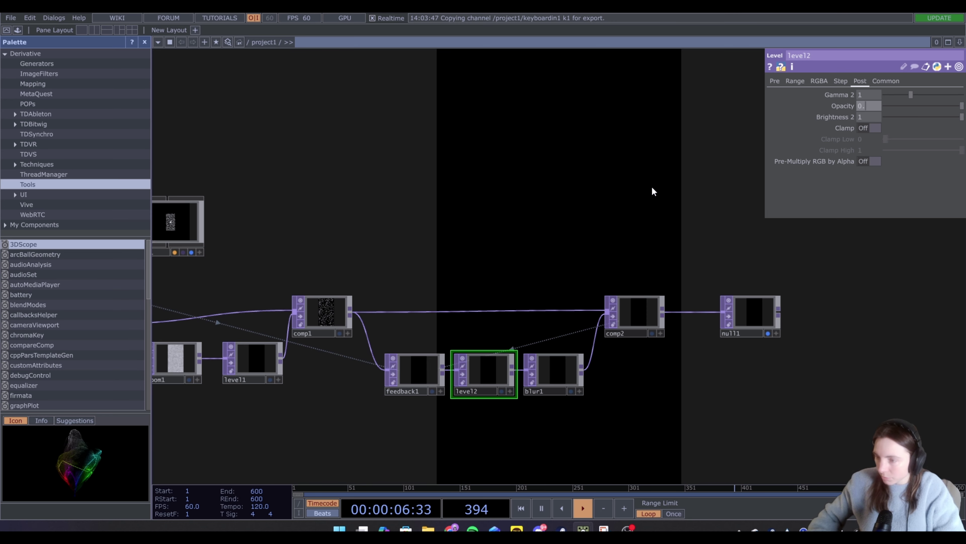
pyautogui.write('3')
pyautogui.press('Return')
# - Set blur1's Filter Size to 32
pyautogui.moveTo(571, 210); pyautogui.dragTo(564, 215)
pyautogui.moveTo(635, 202); pyautogui.dragTo(610, 202)
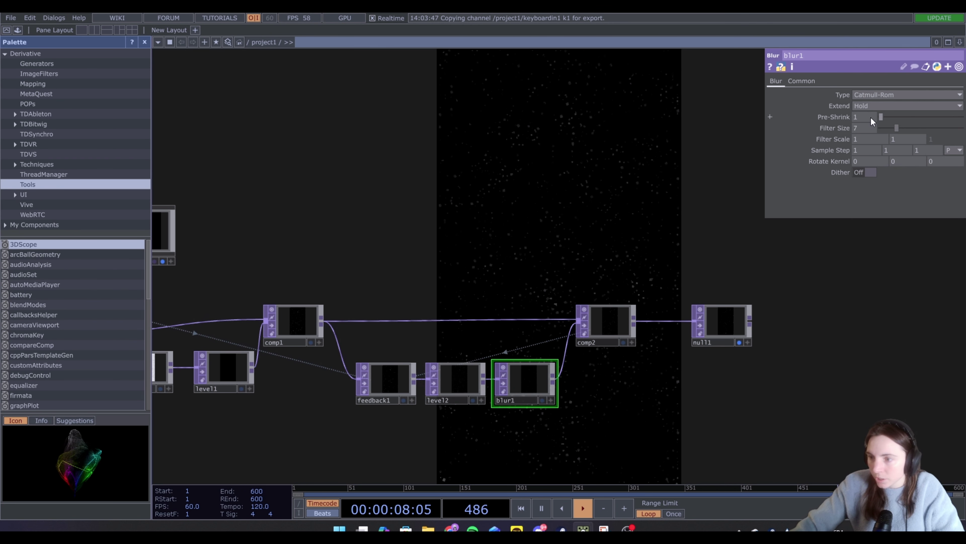
pyautogui.moveTo(895, 129); pyautogui.dragTo(963, 128)
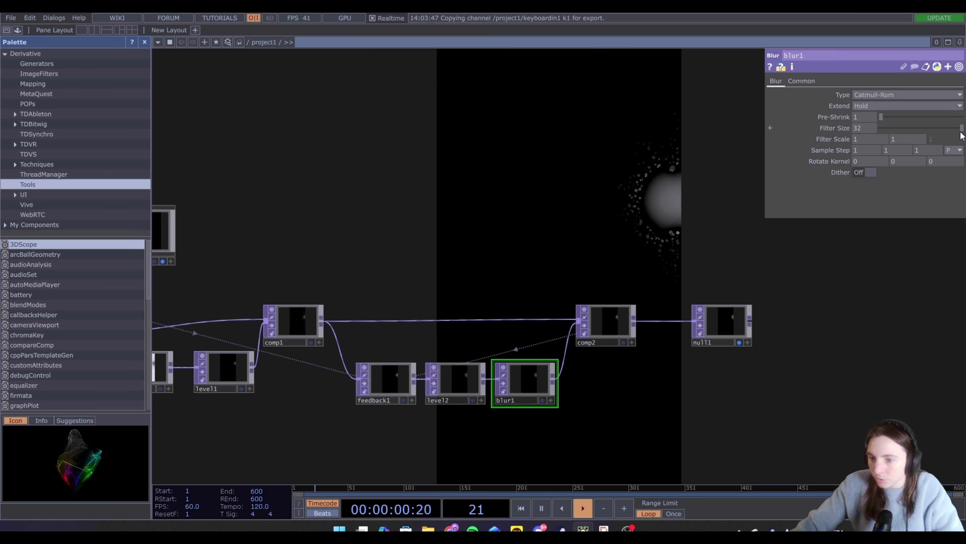
# - Open null1's output in a separate viewer window, examine the particle trails, and close the window
pyautogui.rightClick(724, 358)
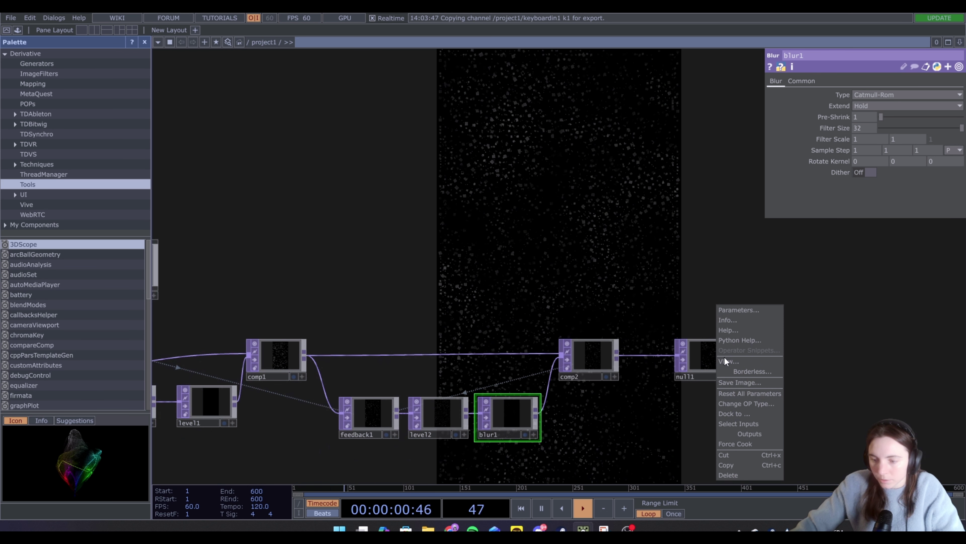
pyautogui.click(725, 360)
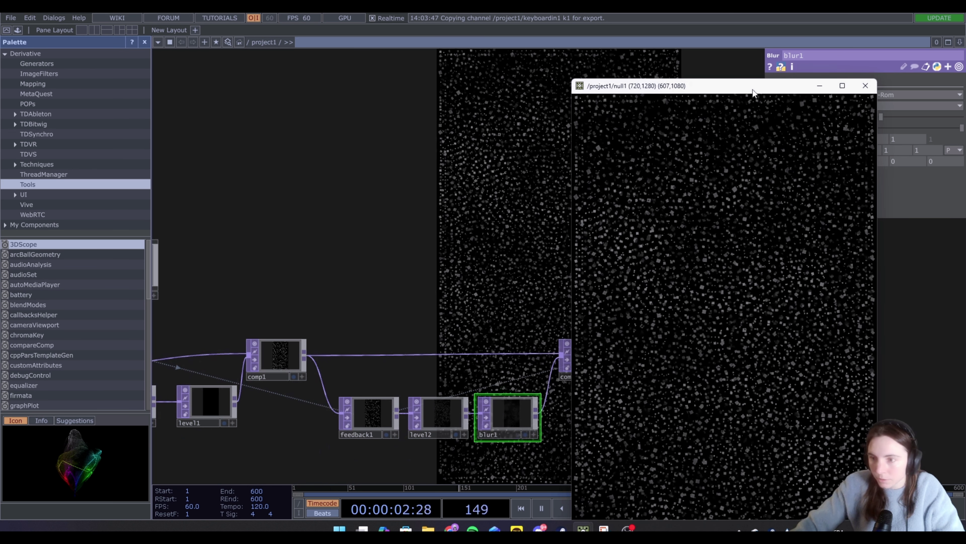
pyautogui.moveTo(752, 92); pyautogui.dragTo(565, 19)
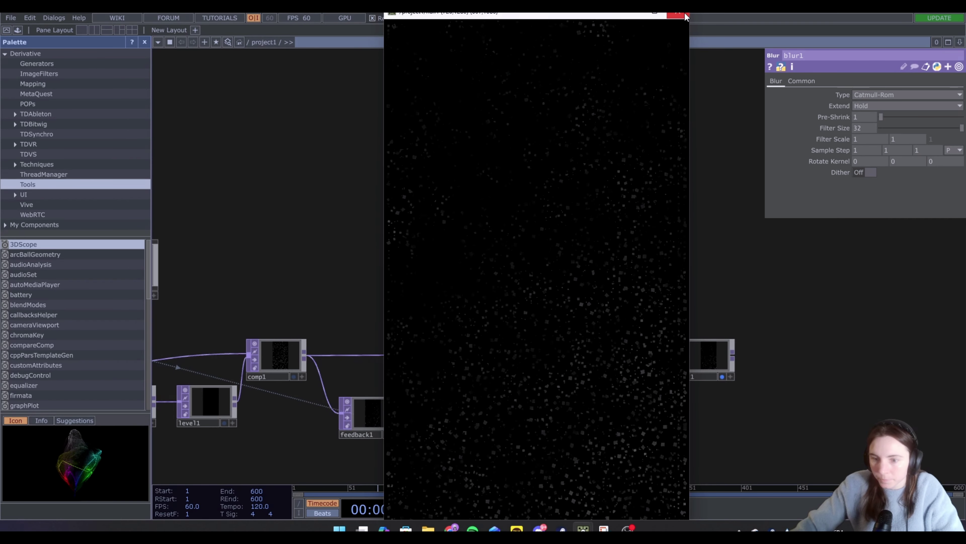
pyautogui.click(677, 13)
pyautogui.press('h')
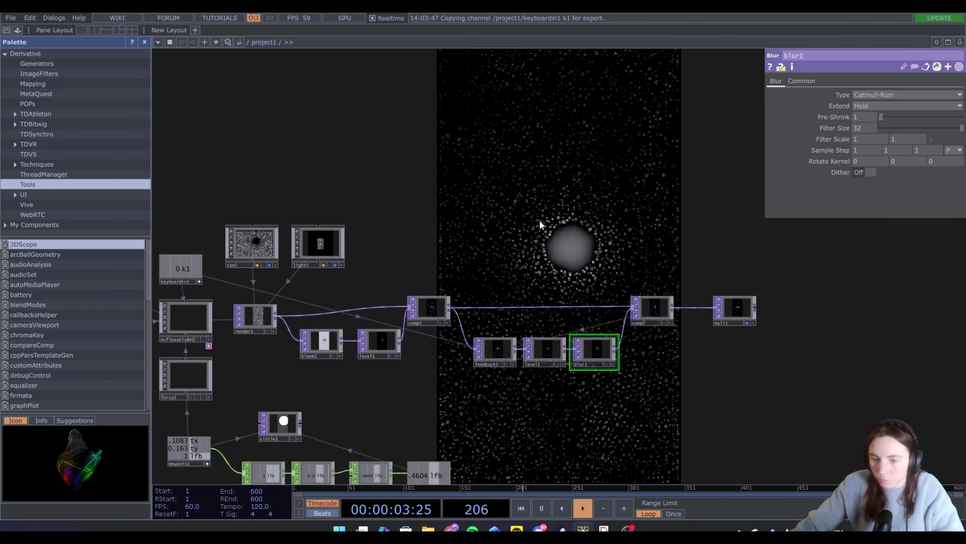
# - Set phong1's Diffuse colour to 0.732 on all three channels and trigger the keyboard reset of the simulation
pyautogui.click(535, 163)
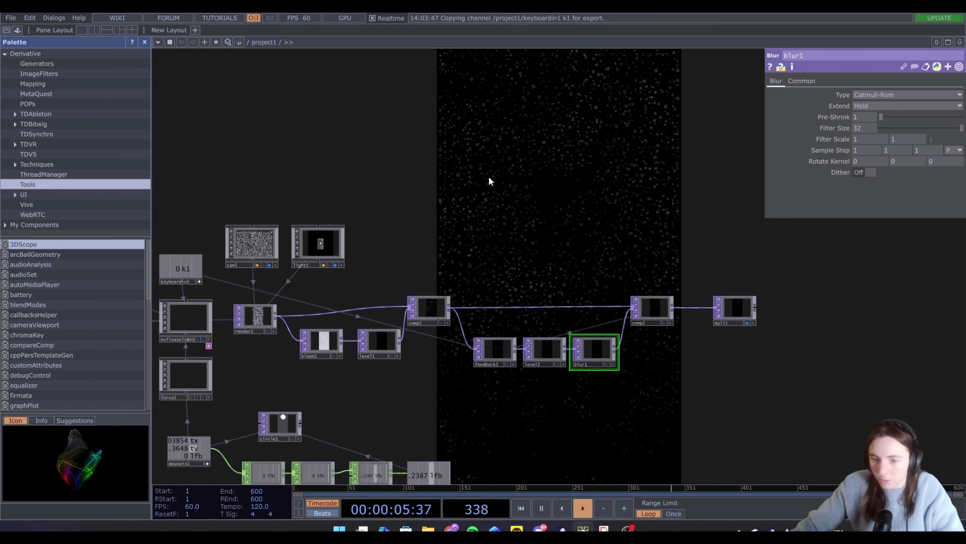
pyautogui.moveTo(535, 184); pyautogui.dragTo(713, 166)
pyautogui.click(288, 258)
pyautogui.moveTo(473, 227); pyautogui.dragTo(380, 247)
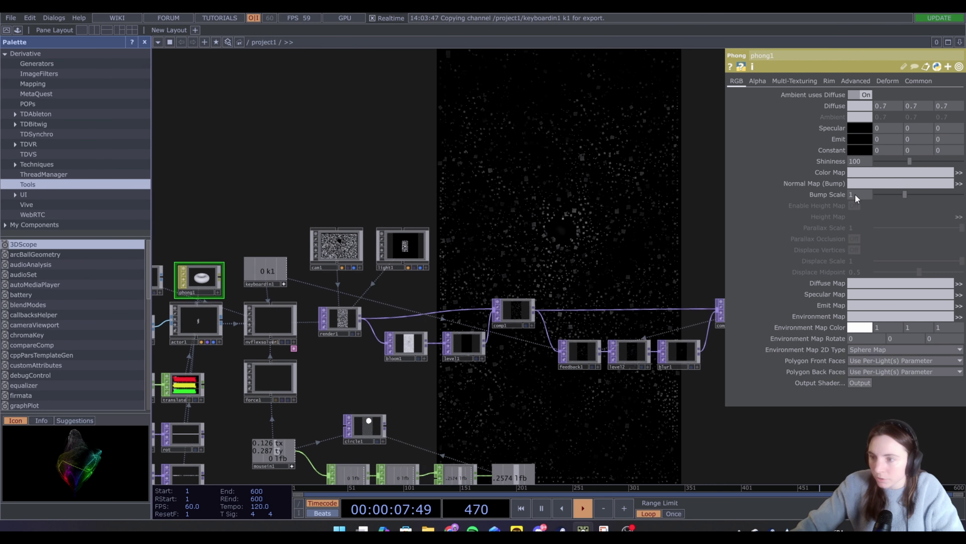
pyautogui.click(868, 106)
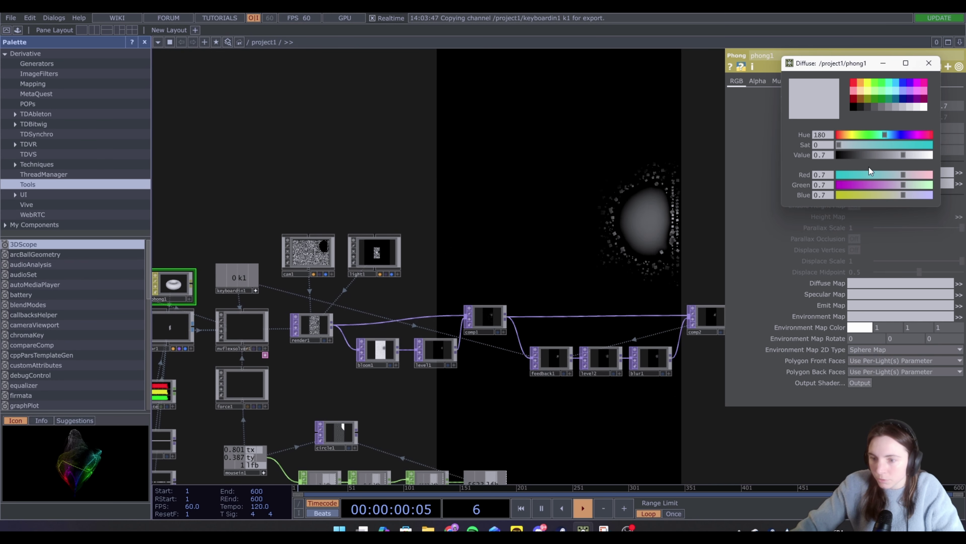
pyautogui.moveTo(901, 155); pyautogui.dragTo(938, 157)
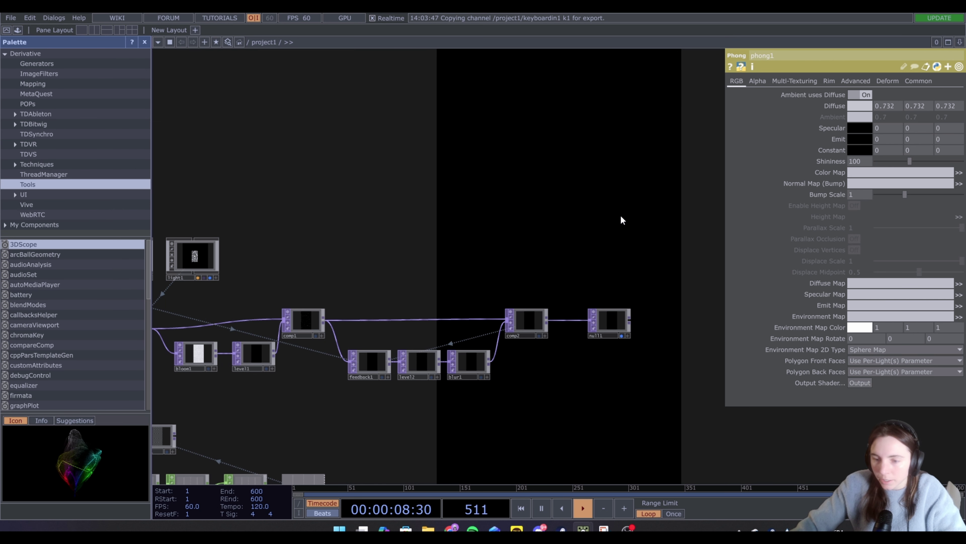
pyautogui.press('1')
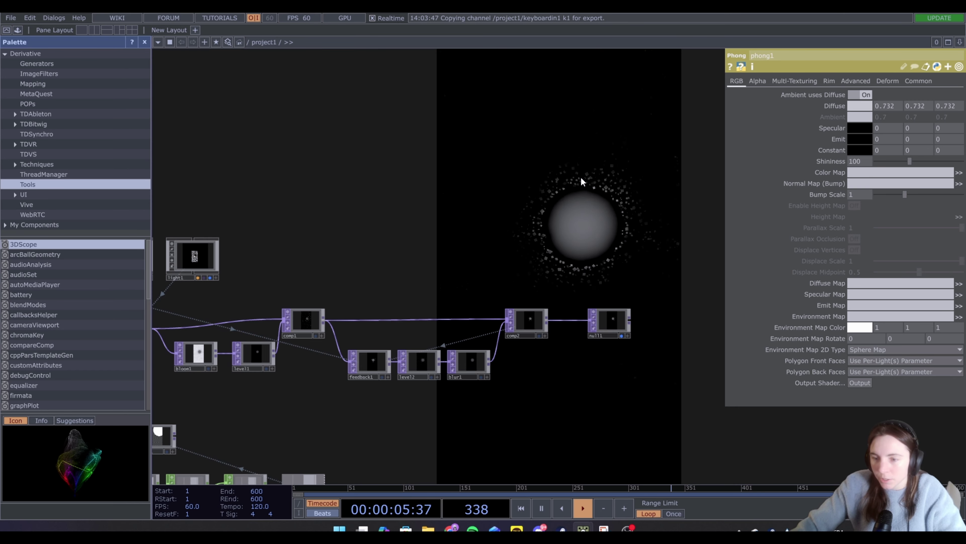
# - Move null1 farther from comp2 and insert a Math TOP into the connection between them
pyautogui.moveTo(493, 382); pyautogui.dragTo(415, 368)
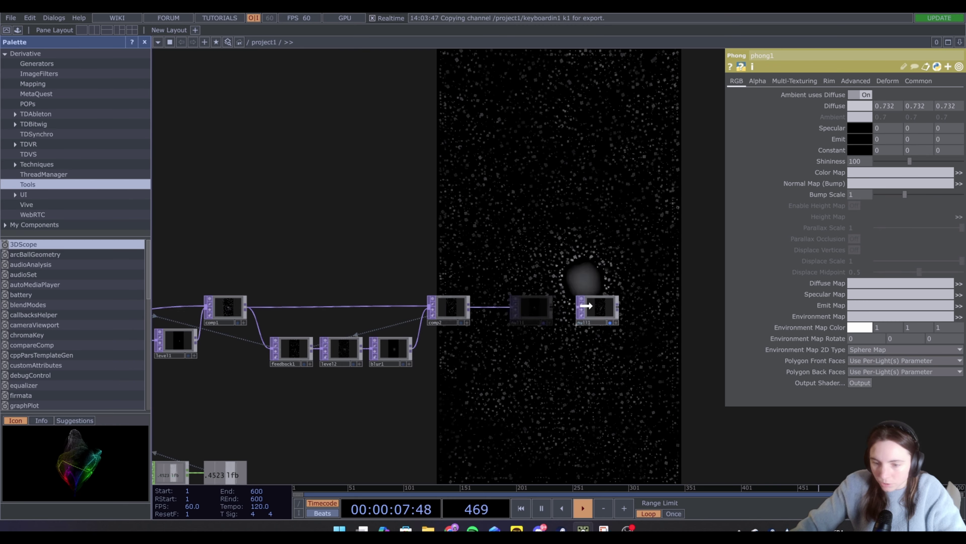
pyautogui.press('Tab')
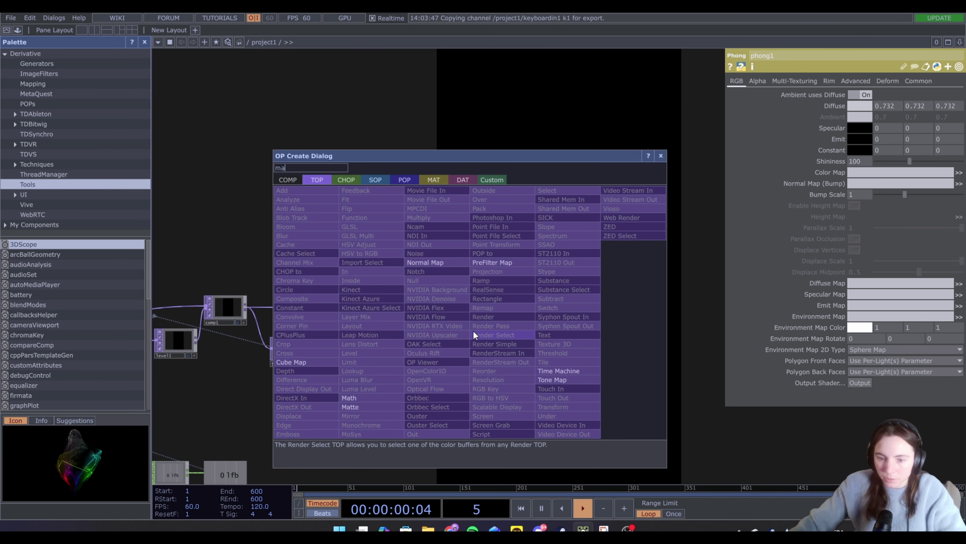
pyautogui.click(358, 380)
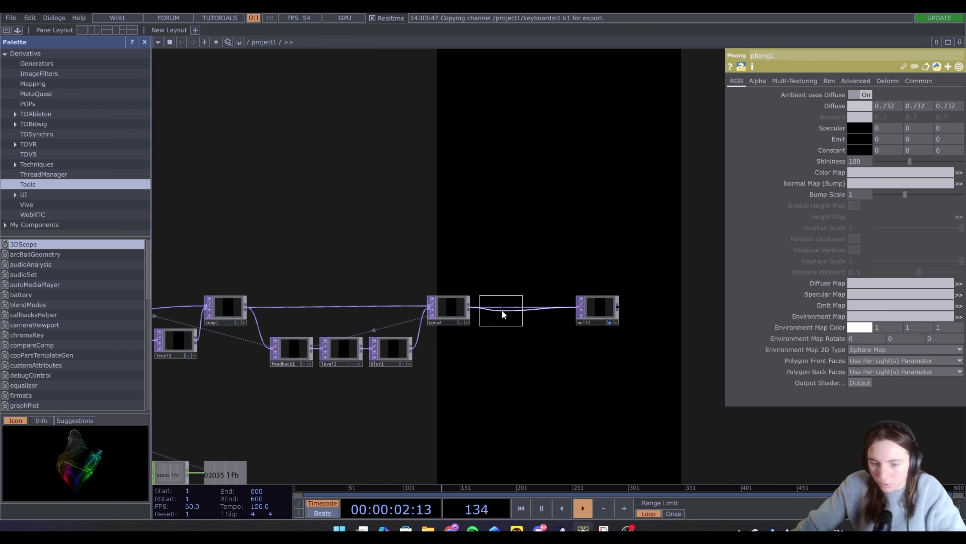
pyautogui.click(501, 309)
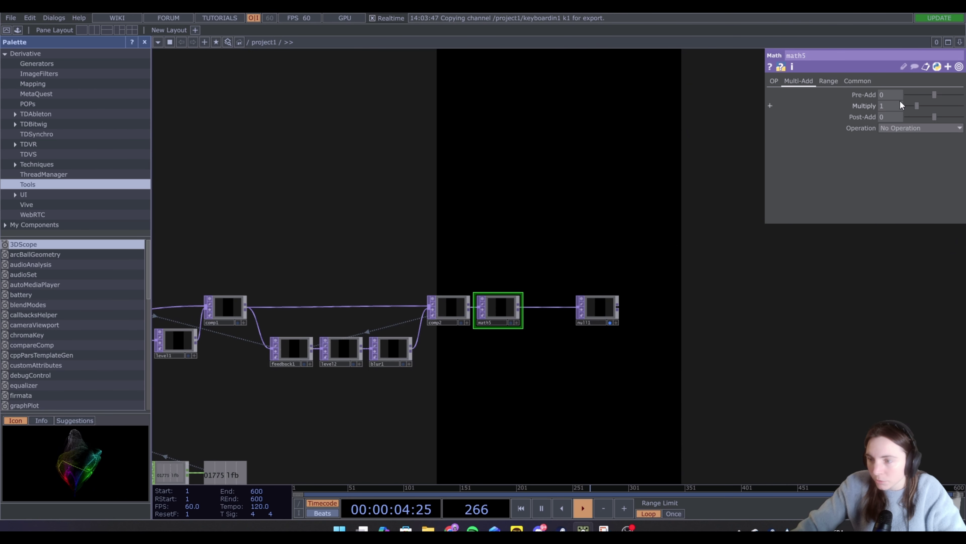
# - Set math5's Multiply to 2
pyautogui.write('1.5')
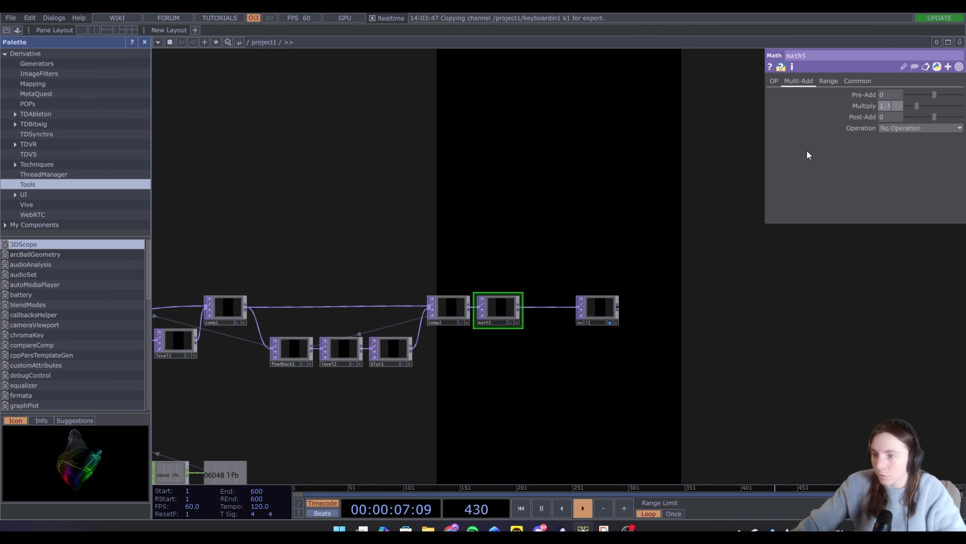
pyautogui.press('Return')
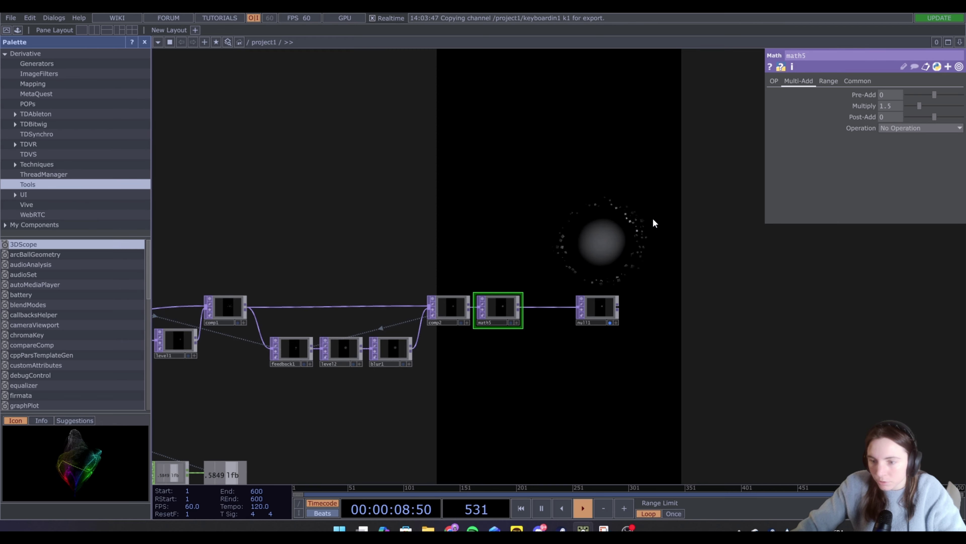
pyautogui.moveTo(922, 106)
pyautogui.mouseDown()
pyautogui.moveTo(936, 108)
pyautogui.moveTo(924, 108)
pyautogui.mouseUp()
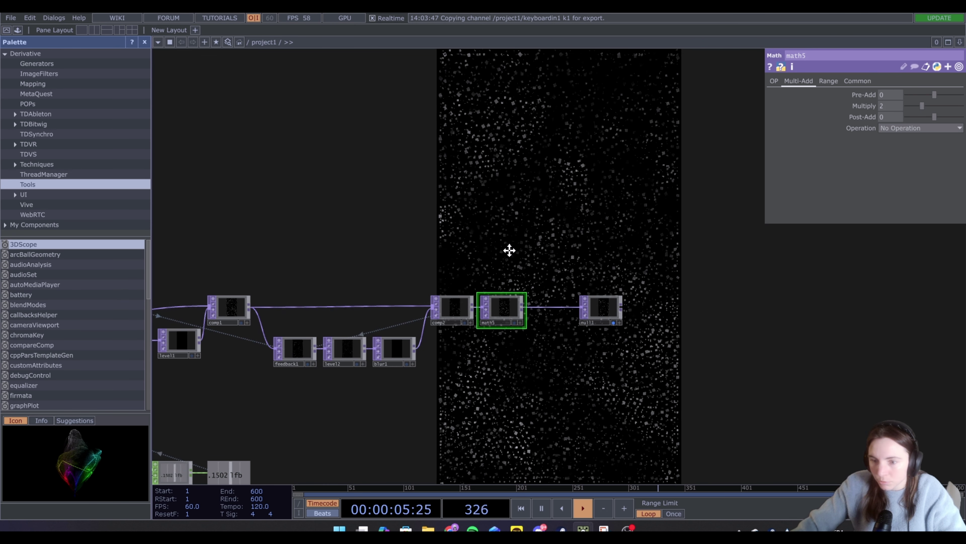
# - Move null1 farther from math5, then add a Noise TOP below the chain and wire math5's output into it
pyautogui.moveTo(509, 249); pyautogui.dragTo(581, 238)
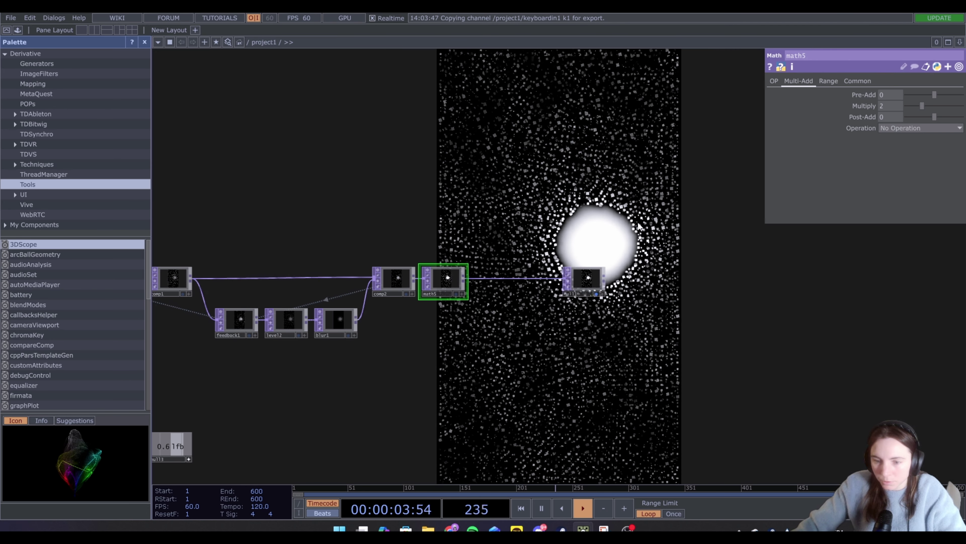
pyautogui.moveTo(542, 340); pyautogui.dragTo(501, 341)
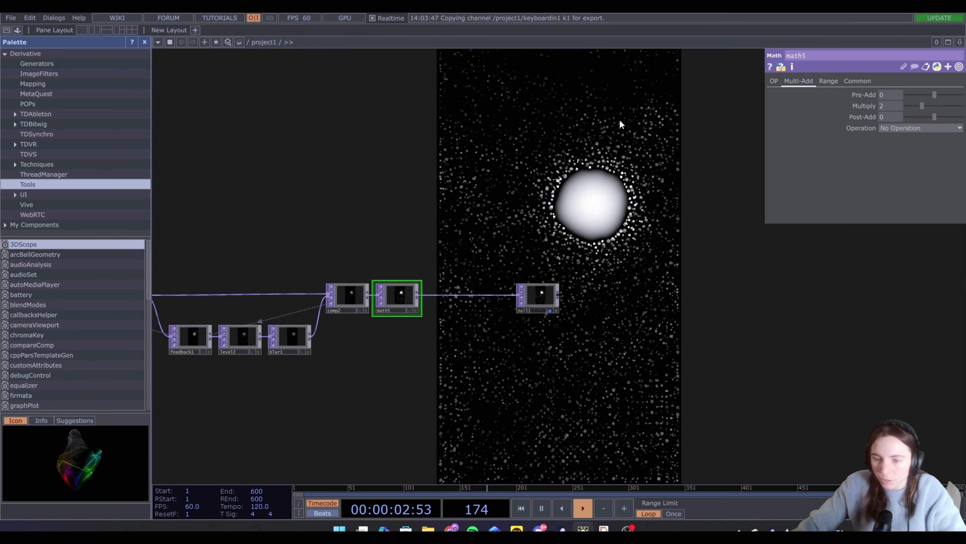
pyautogui.scroll(5, 382, 317)
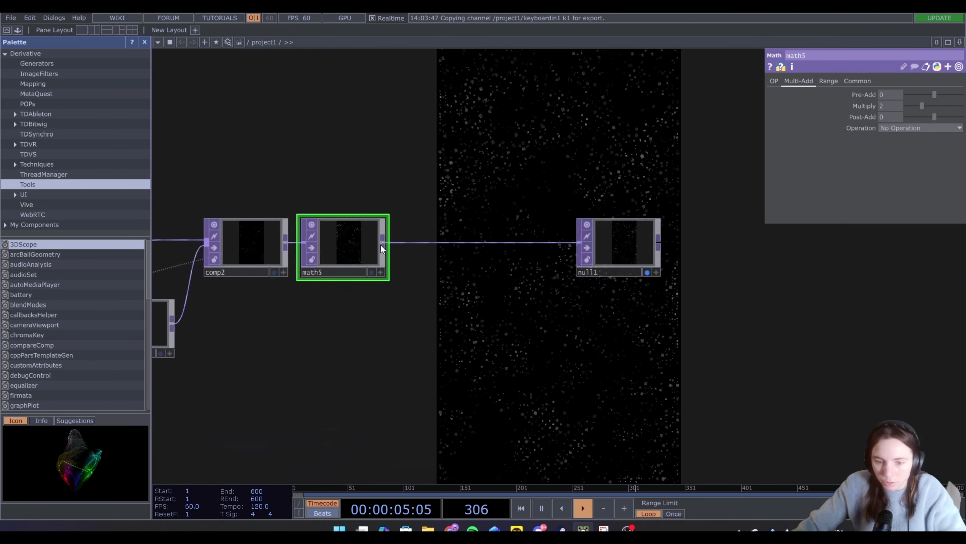
pyautogui.press('Tab')
pyautogui.write('noi')
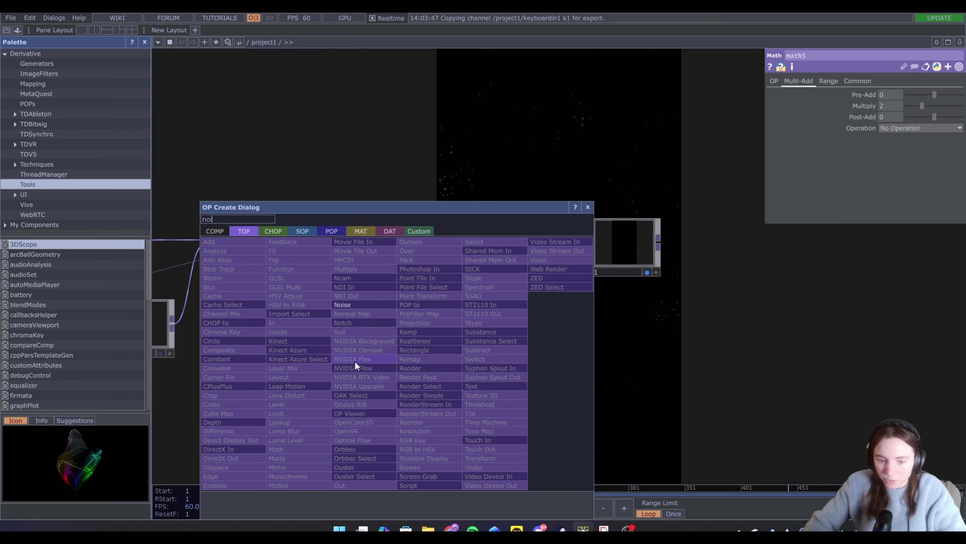
pyautogui.click(357, 304)
pyautogui.click(443, 332)
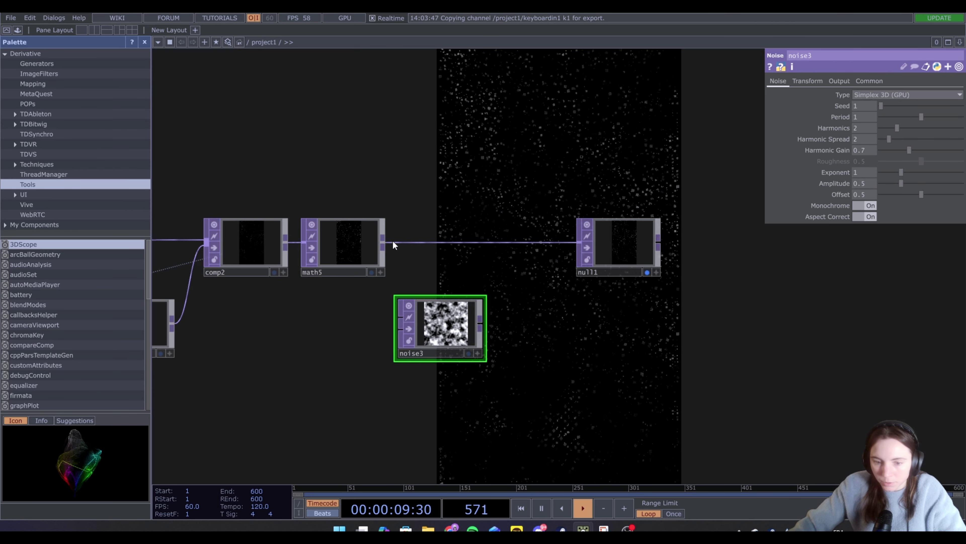
pyautogui.moveTo(383, 240); pyautogui.dragTo(399, 317)
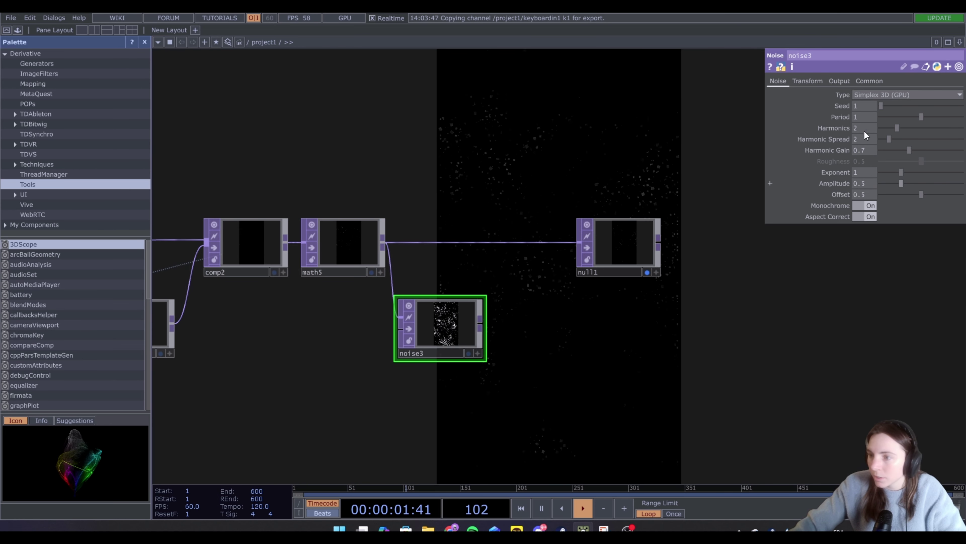
# - Set noise3's RGB output to Noise only and its Period to 0, and check the resulting grain up close
pyautogui.click(835, 80)
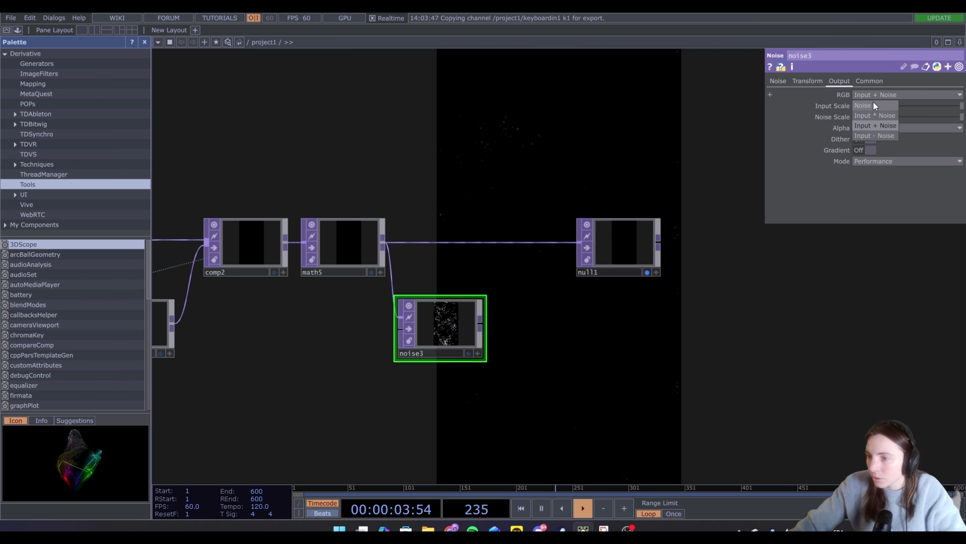
pyautogui.click(779, 81)
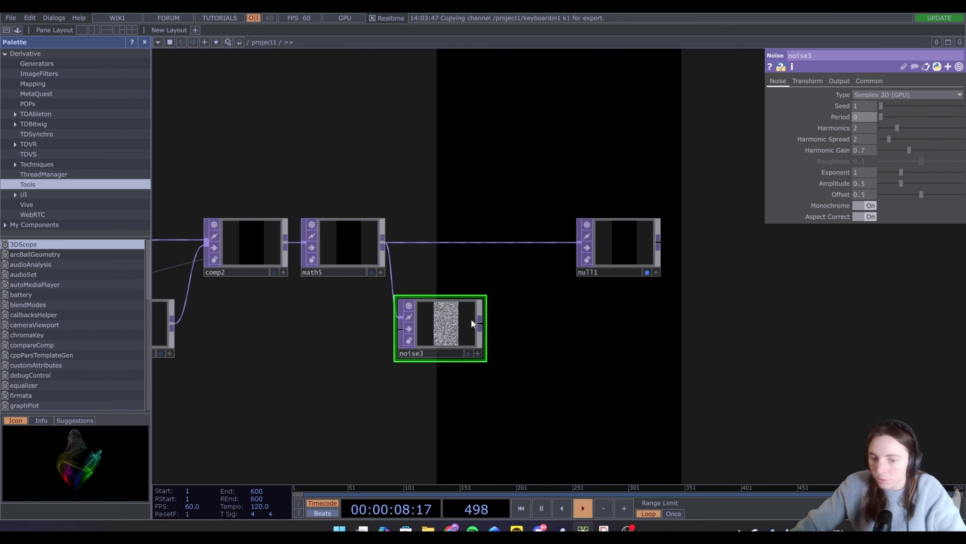
pyautogui.scroll(5, 471, 318)
pyautogui.scroll(3, 456, 357)
pyautogui.scroll(2, 481, 224)
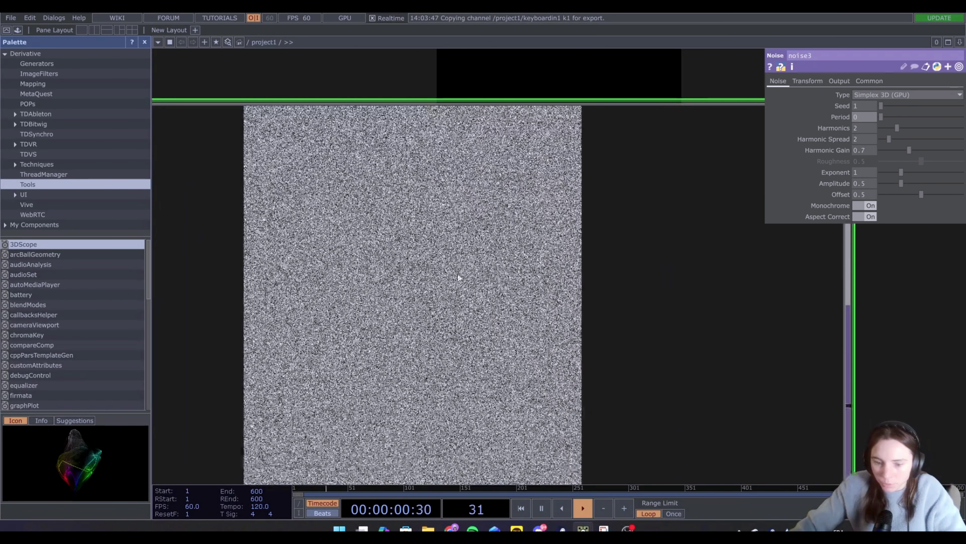
pyautogui.scroll(-6, 458, 273)
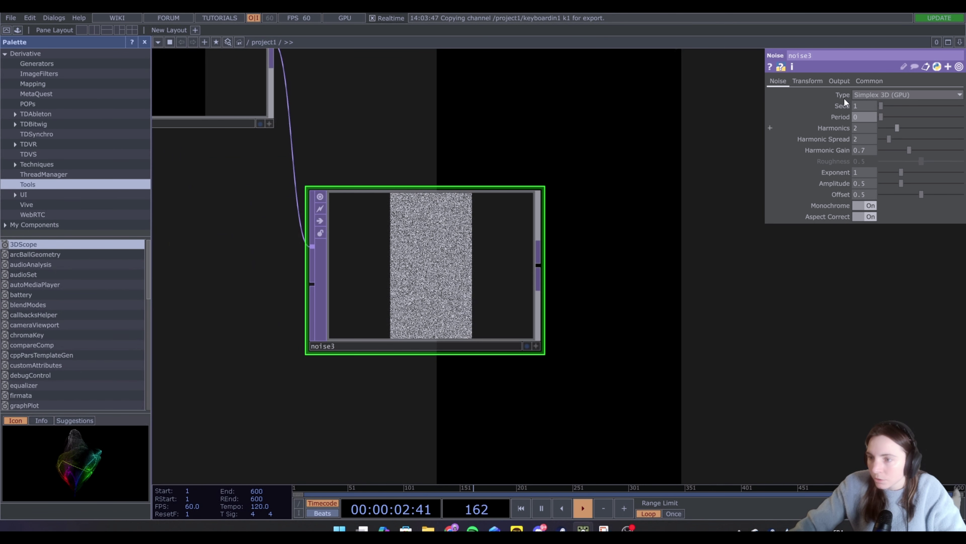
# - Change noise3's Type to Simplex 4D (GPU), raise its Exponent to 3.43 and lower its Amplitude
pyautogui.click(864, 93)
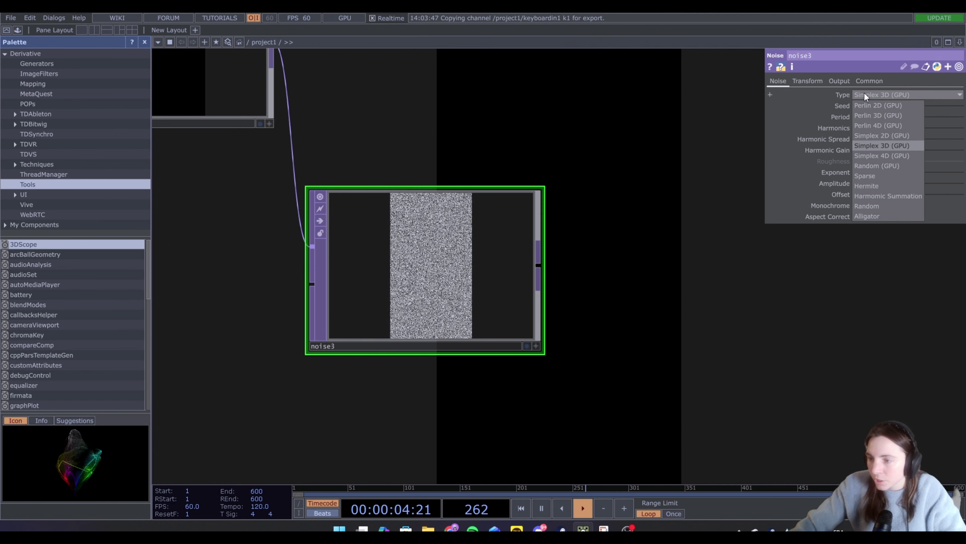
pyautogui.click(882, 156)
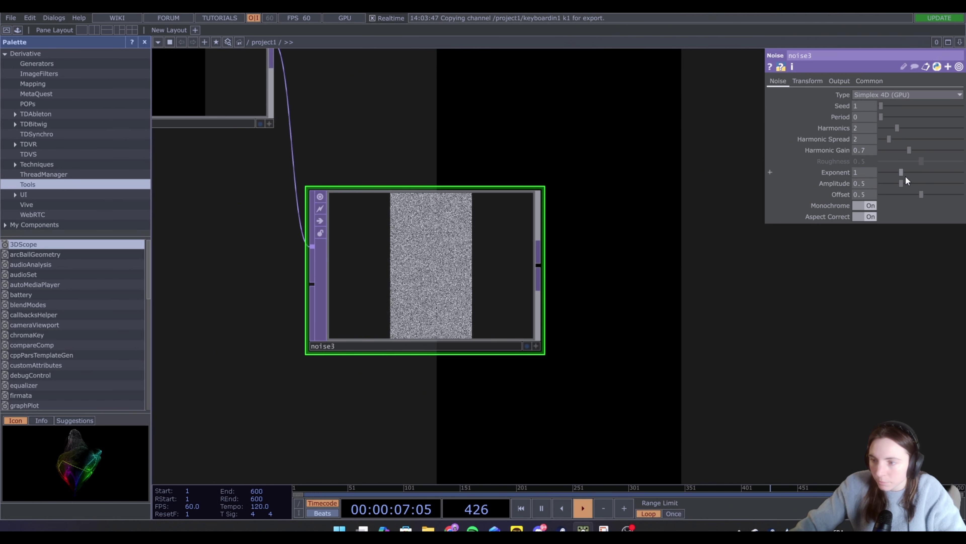
pyautogui.moveTo(904, 172)
pyautogui.mouseDown()
pyautogui.moveTo(952, 173)
pyautogui.moveTo(900, 184)
pyautogui.mouseUp()
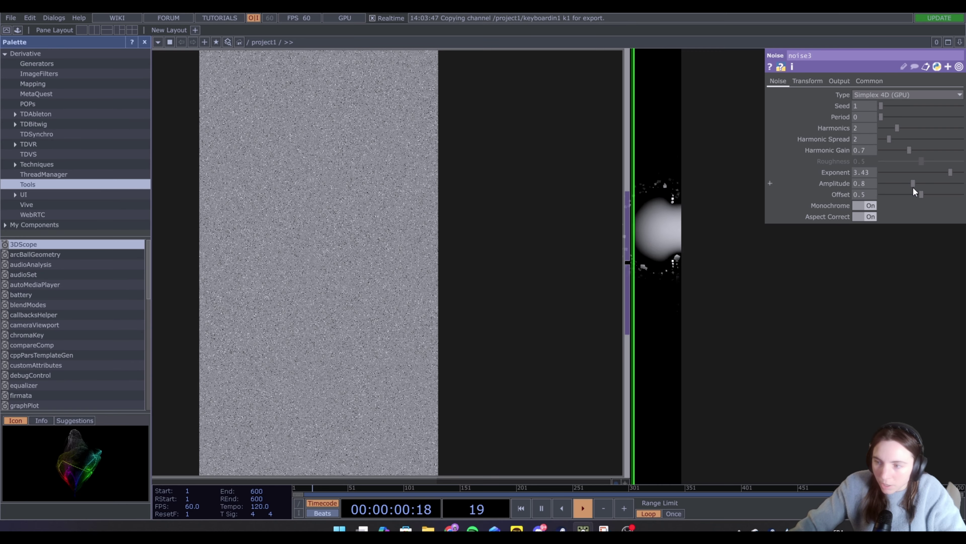
pyautogui.moveTo(914, 188); pyautogui.dragTo(897, 189)
pyautogui.scroll(-5, 437, 229)
# - Animate noise3 by driving its Translate 4D with an expression for the running time in seconds
pyautogui.click(805, 81)
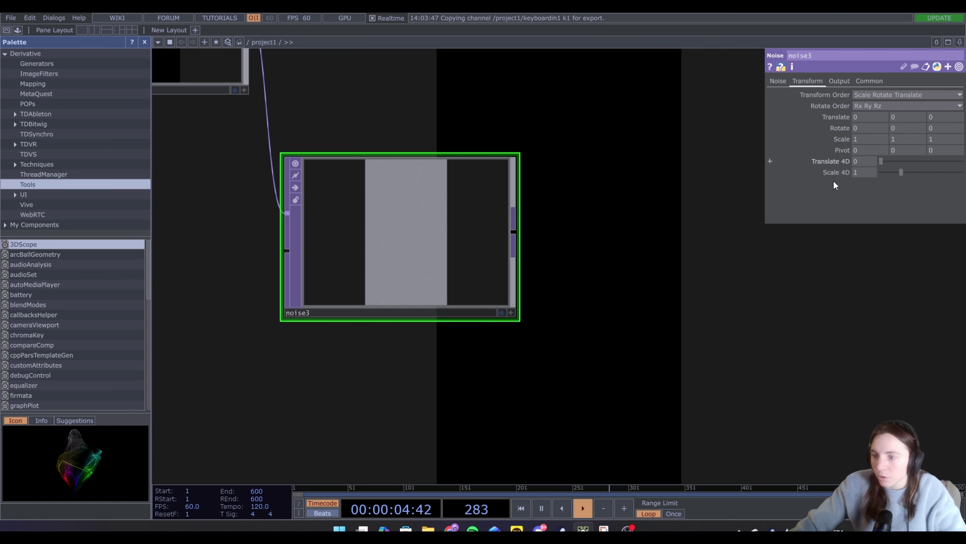
pyautogui.write('tra')
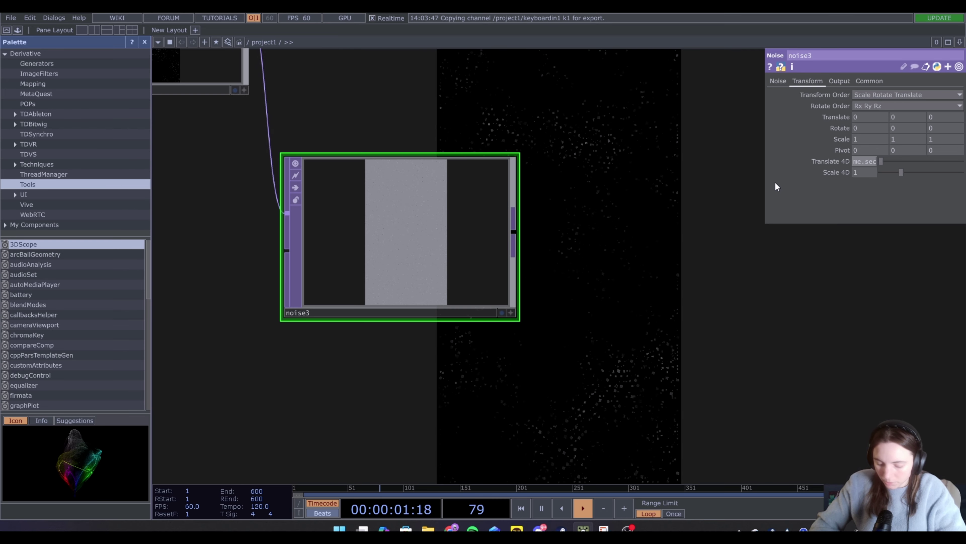
pyautogui.press('Return')
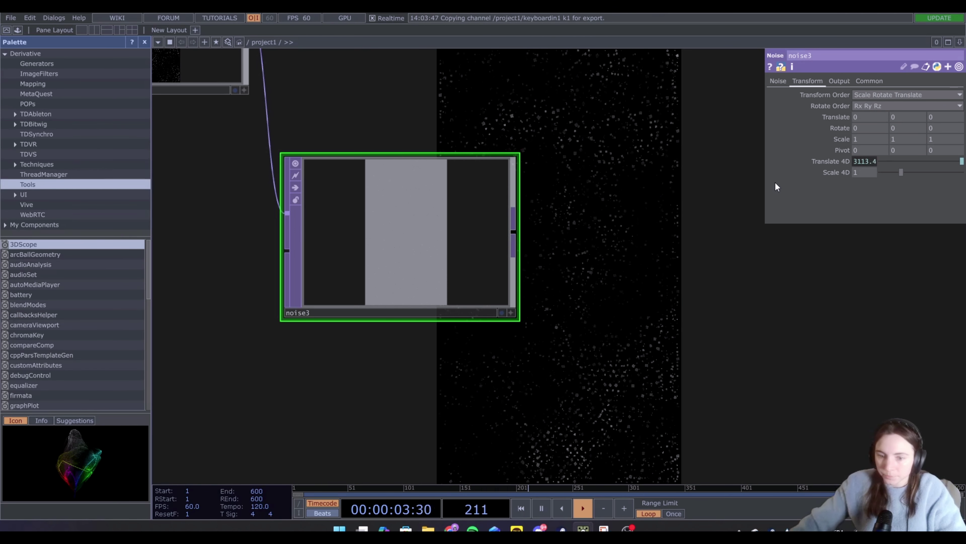
pyautogui.scroll(10, 550, 275)
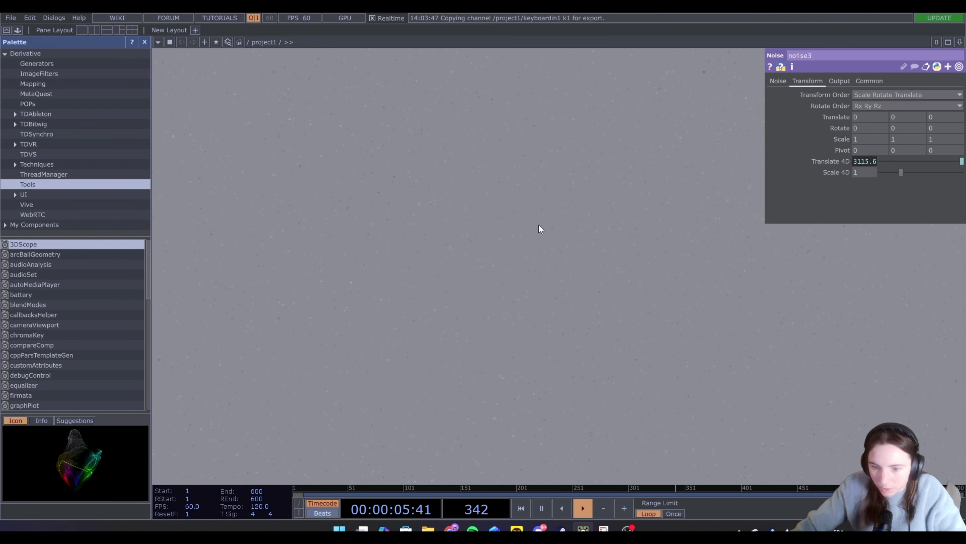
pyautogui.scroll(-10, 493, 229)
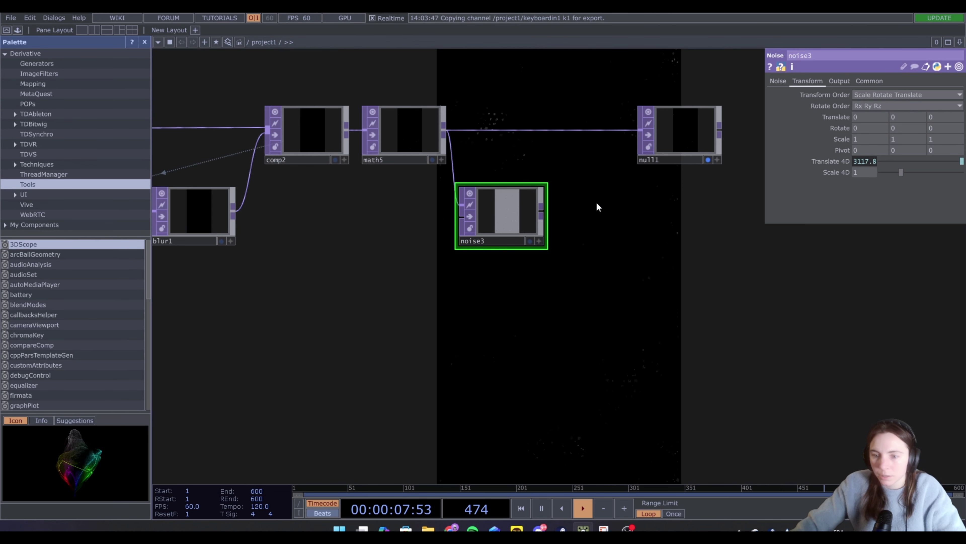
# - Move null1 farther from math5, insert a Composite TOP into their connection and wire noise3 into it as second input
pyautogui.moveTo(597, 203); pyautogui.dragTo(475, 296)
pyautogui.moveTo(560, 216); pyautogui.dragTo(643, 219)
pyautogui.press('Tab')
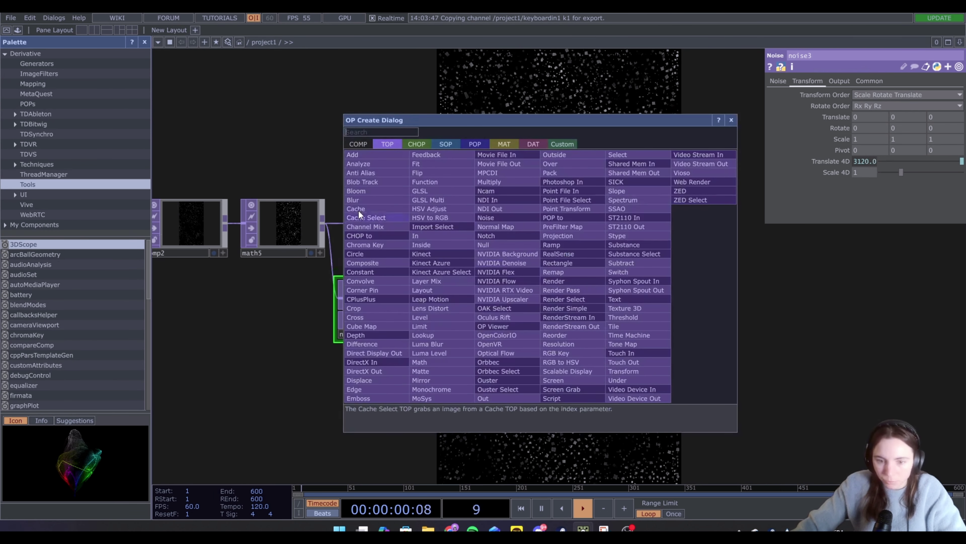
pyautogui.click(372, 263)
pyautogui.click(533, 228)
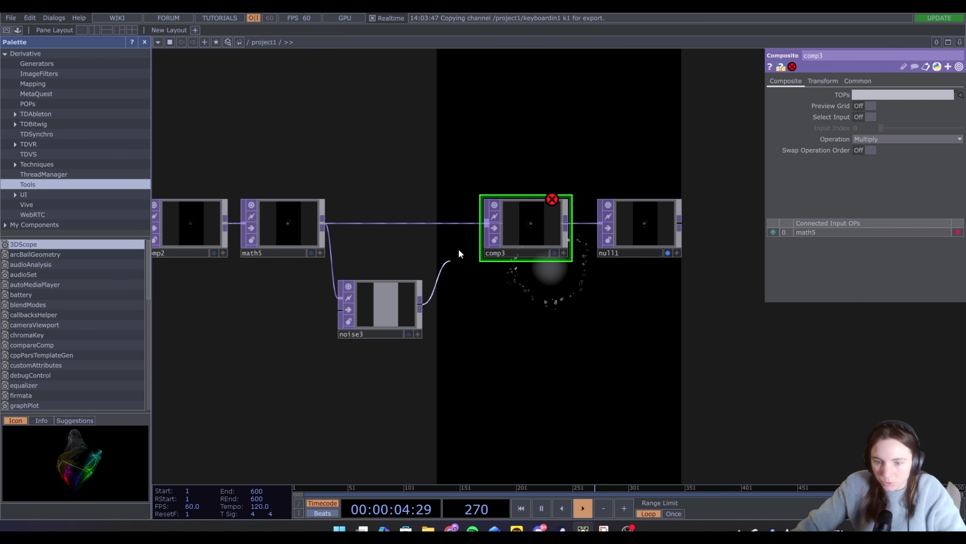
pyautogui.click(547, 234)
# - Set comp3's Operation to Overlay and keep its output connected to null1
pyautogui.click(894, 143)
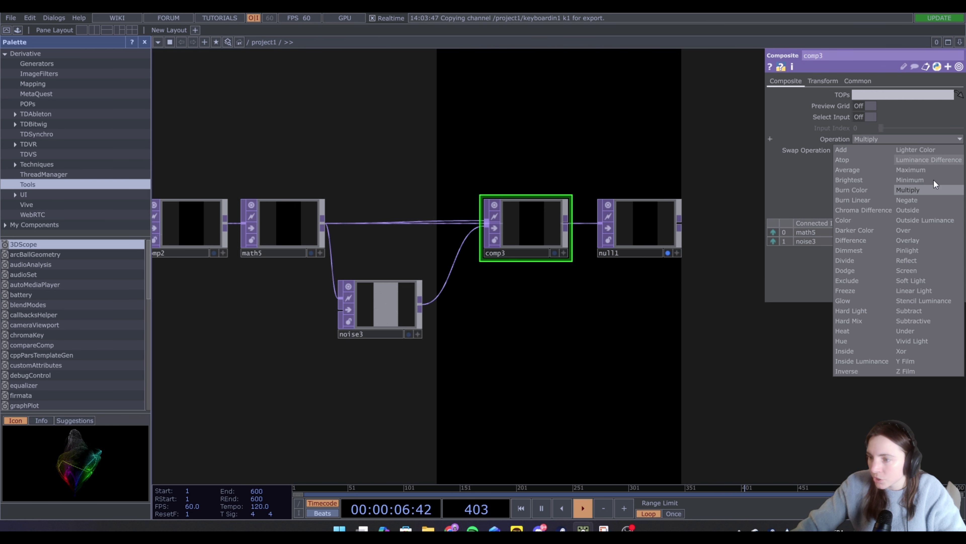
pyautogui.click(949, 240)
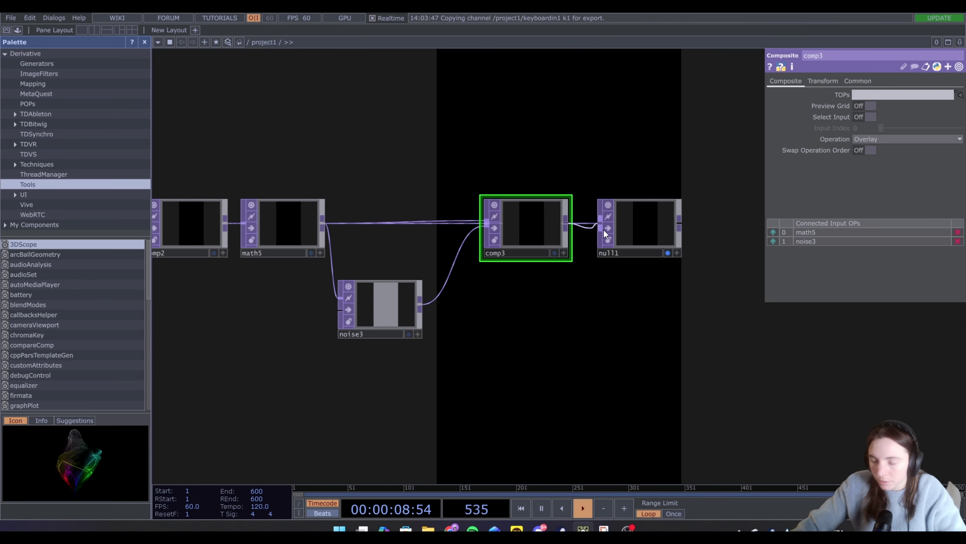
pyautogui.moveTo(601, 145); pyautogui.dragTo(629, 329)
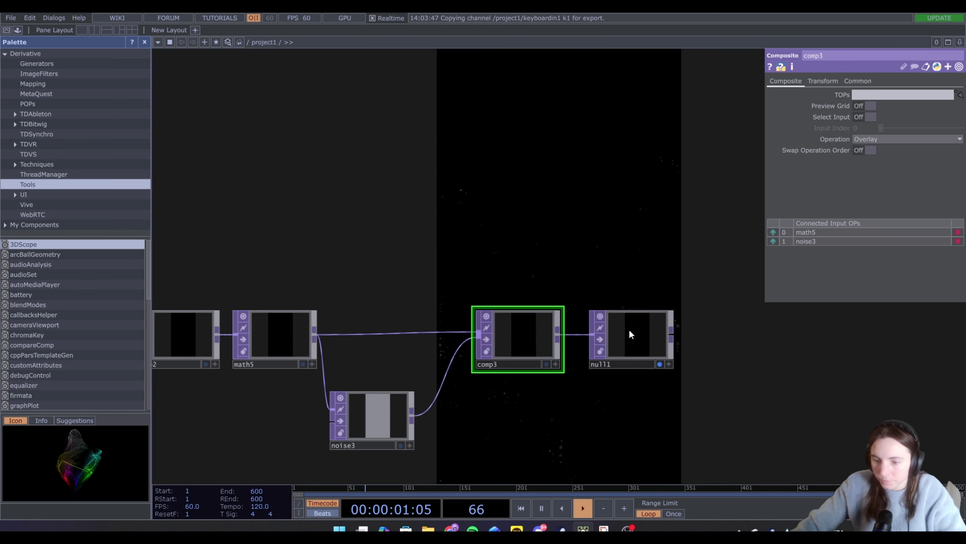
pyautogui.rightClick(628, 329)
pyautogui.click(638, 328)
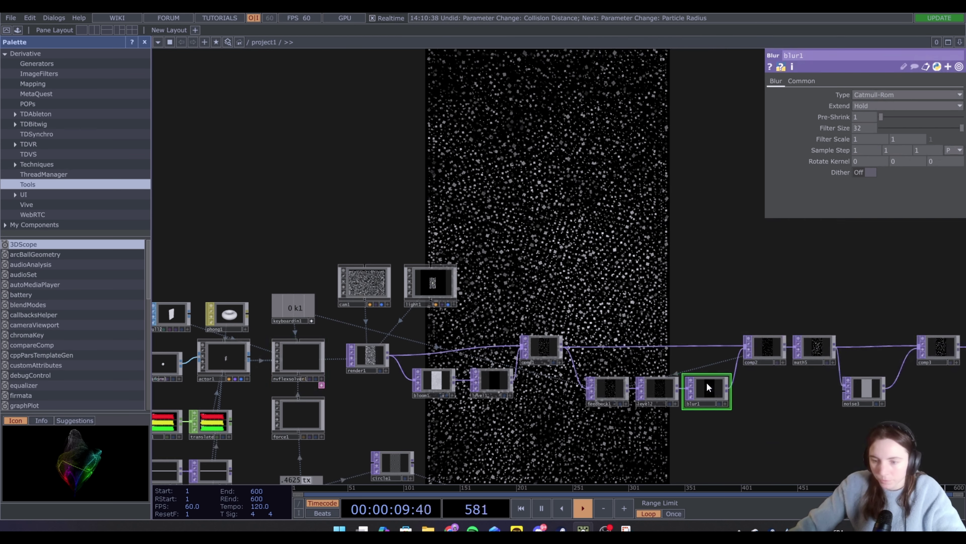
# - Select the nvflexsolver1 operator and show its particle properties
pyautogui.click(298, 360)
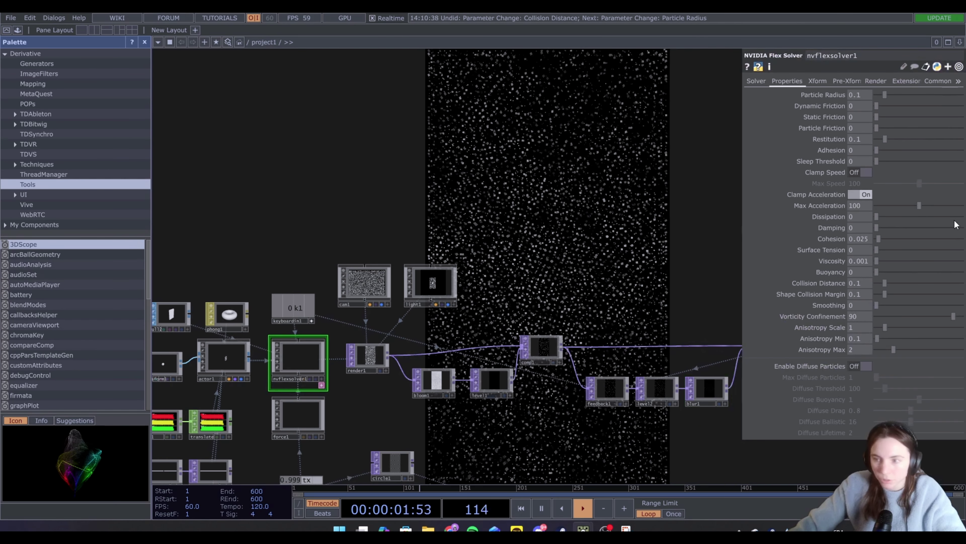